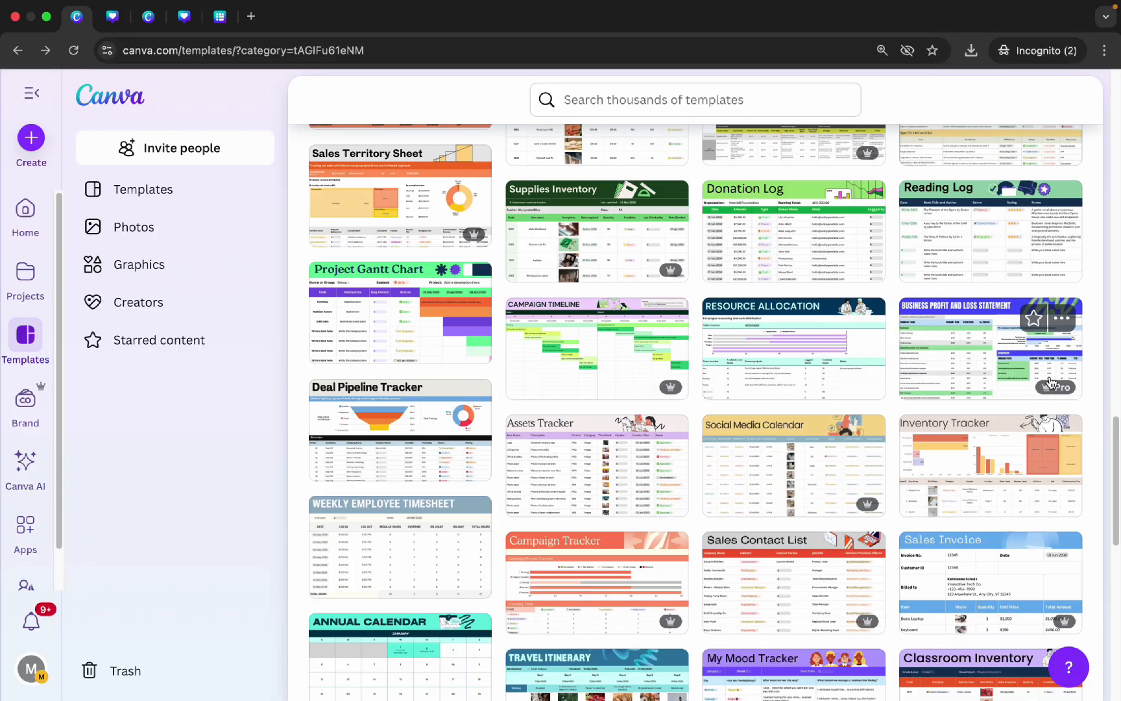
# Step: Browse the sheet template gallery, previewing designs such as Class Goals and Progress and Social Media Calendar
pyautogui.scroll(-2, 1052, 383)
pyautogui.click(604, 480)
pyautogui.click(1072, 214)
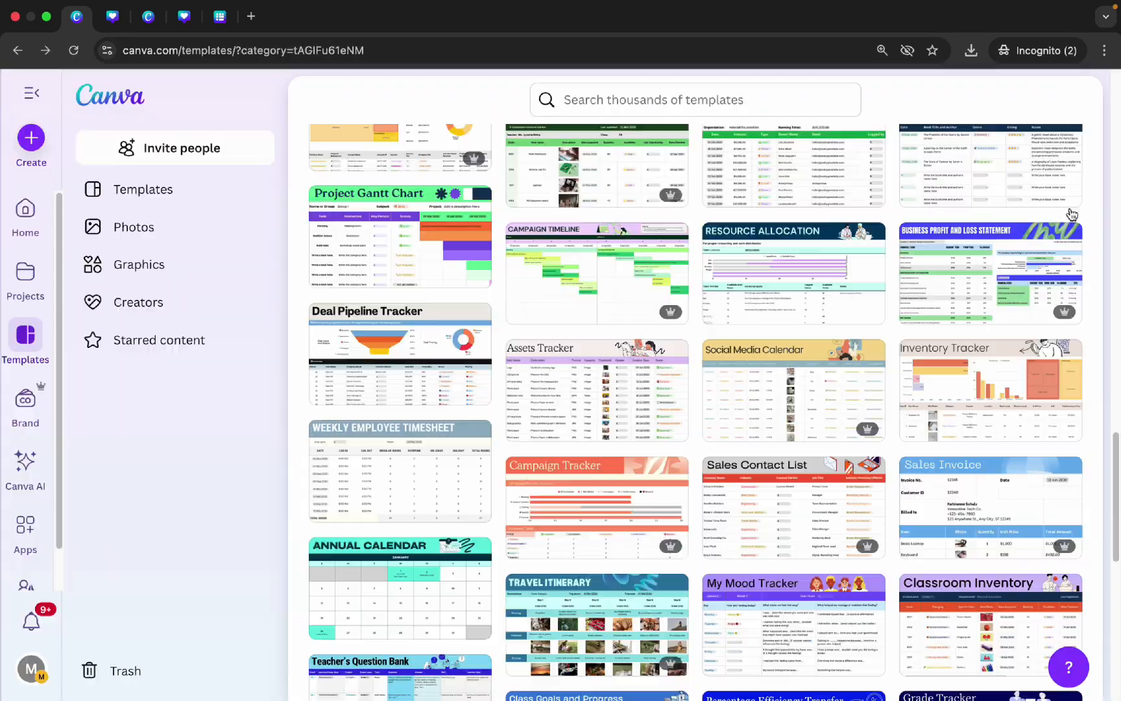
pyautogui.scroll(-5, 713, 389)
pyautogui.click(605, 380)
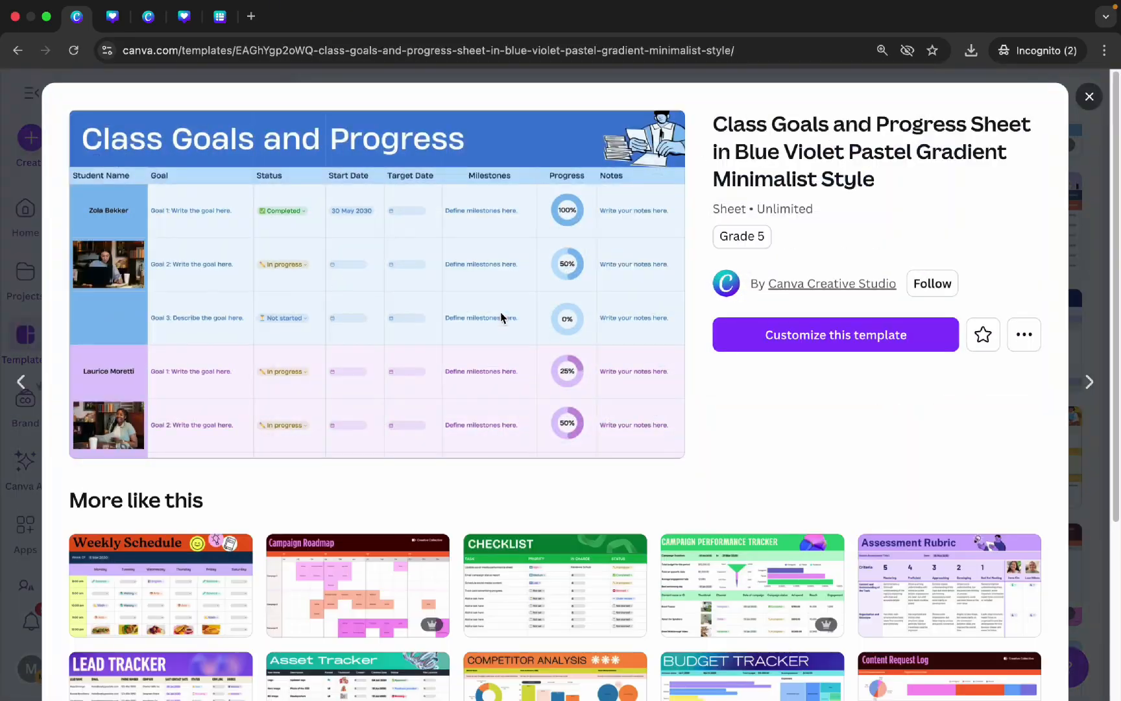
pyautogui.press('Escape')
pyautogui.scroll(-7, 967, 438)
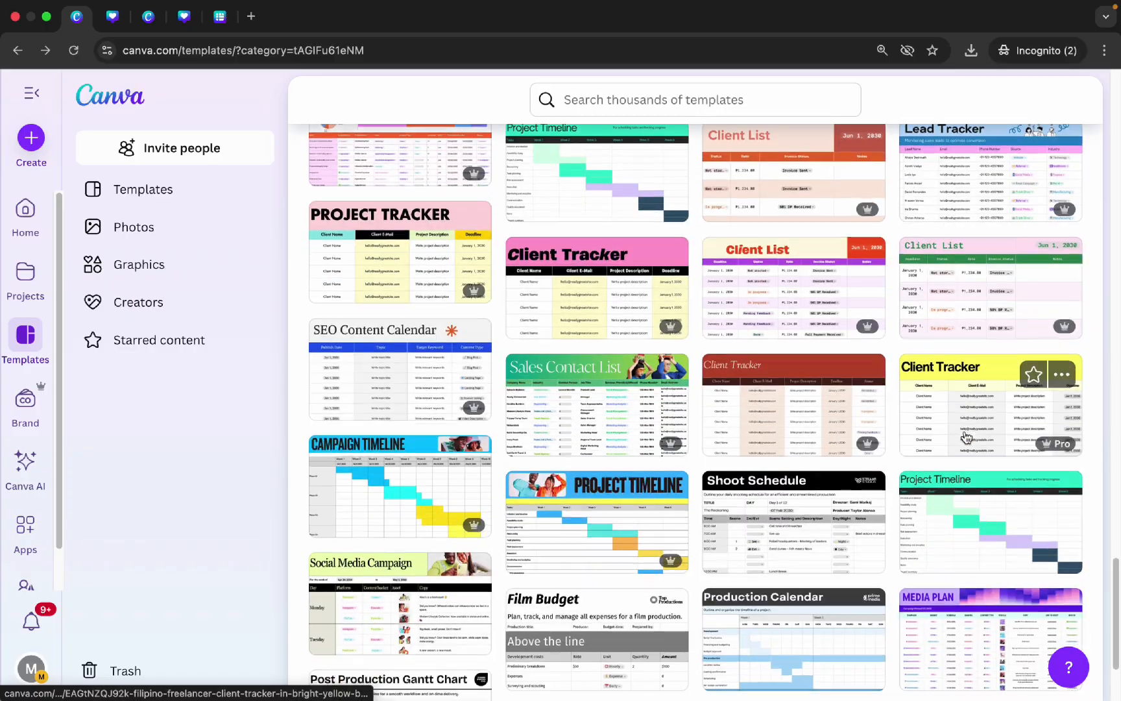
pyautogui.scroll(-3, 966, 438)
pyautogui.scroll(4, 955, 483)
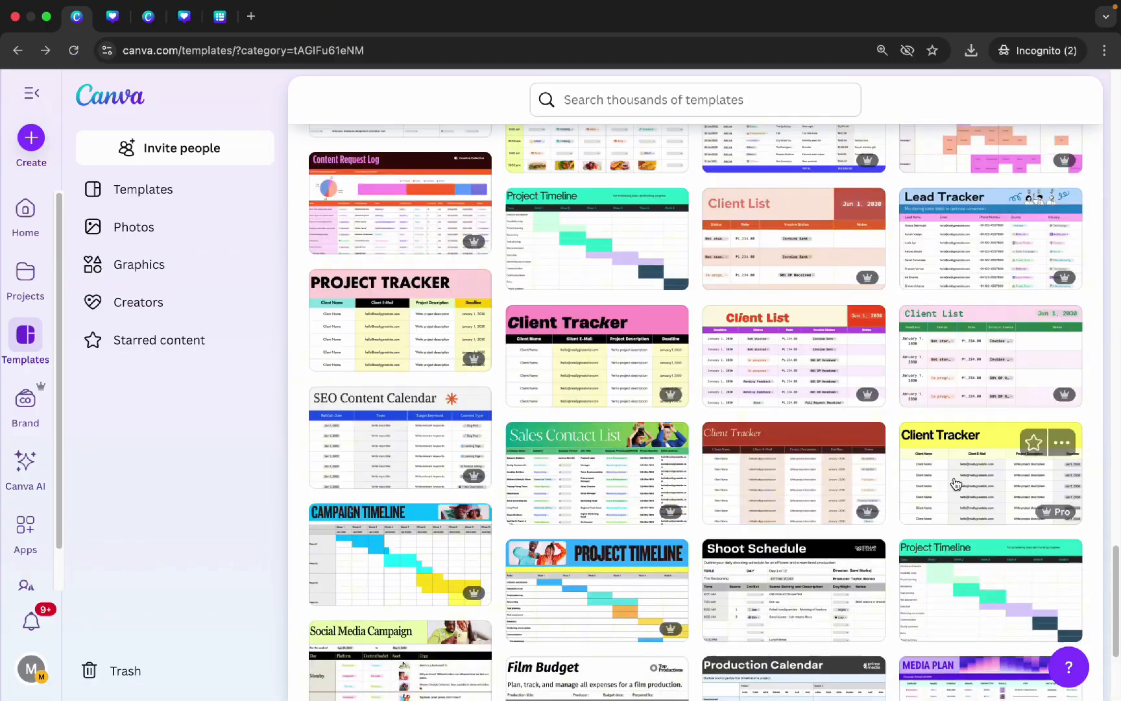
pyautogui.scroll(14, 955, 483)
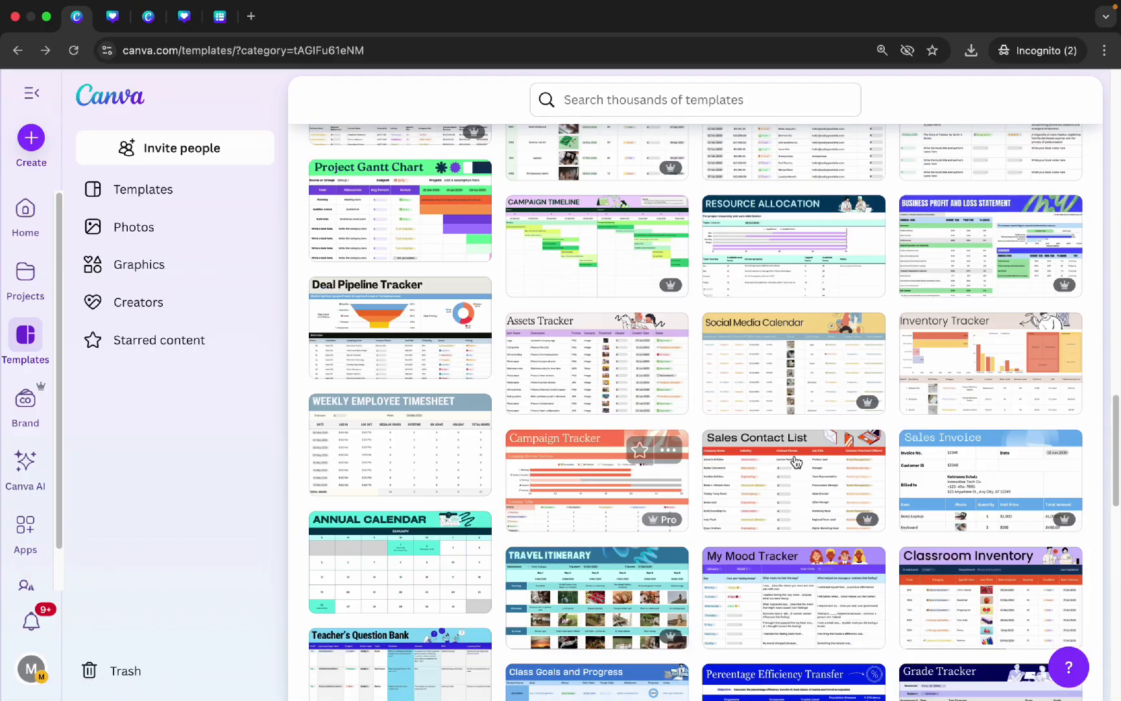
pyautogui.click(790, 445)
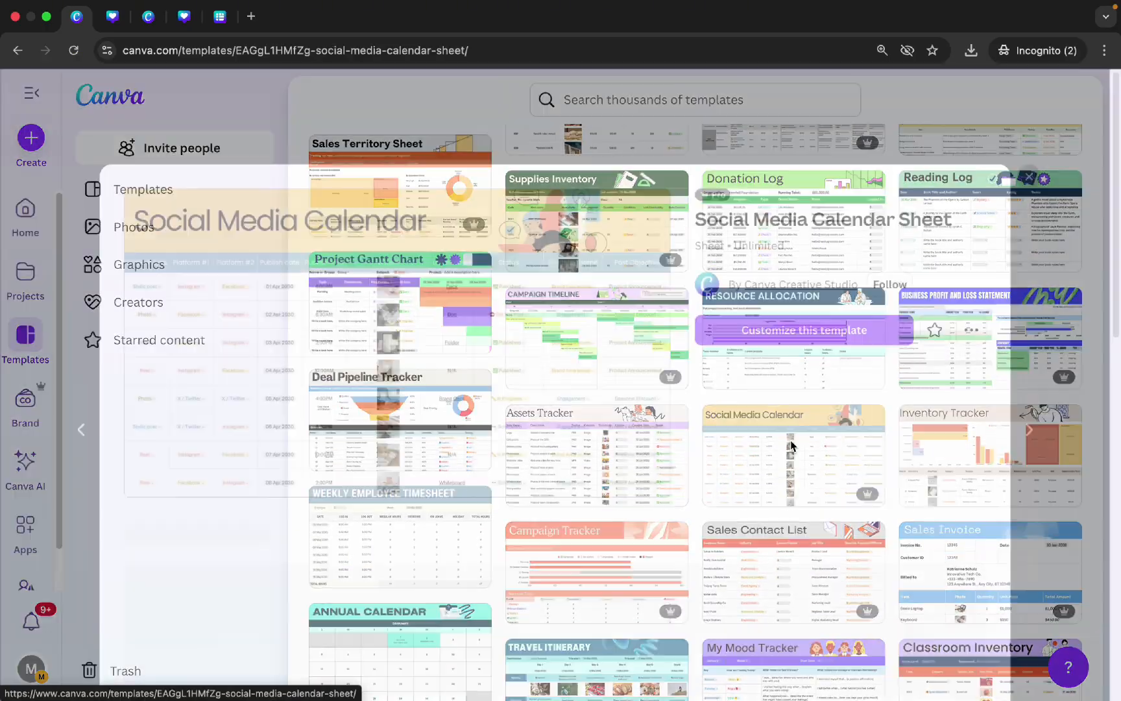
pyautogui.click(1090, 96)
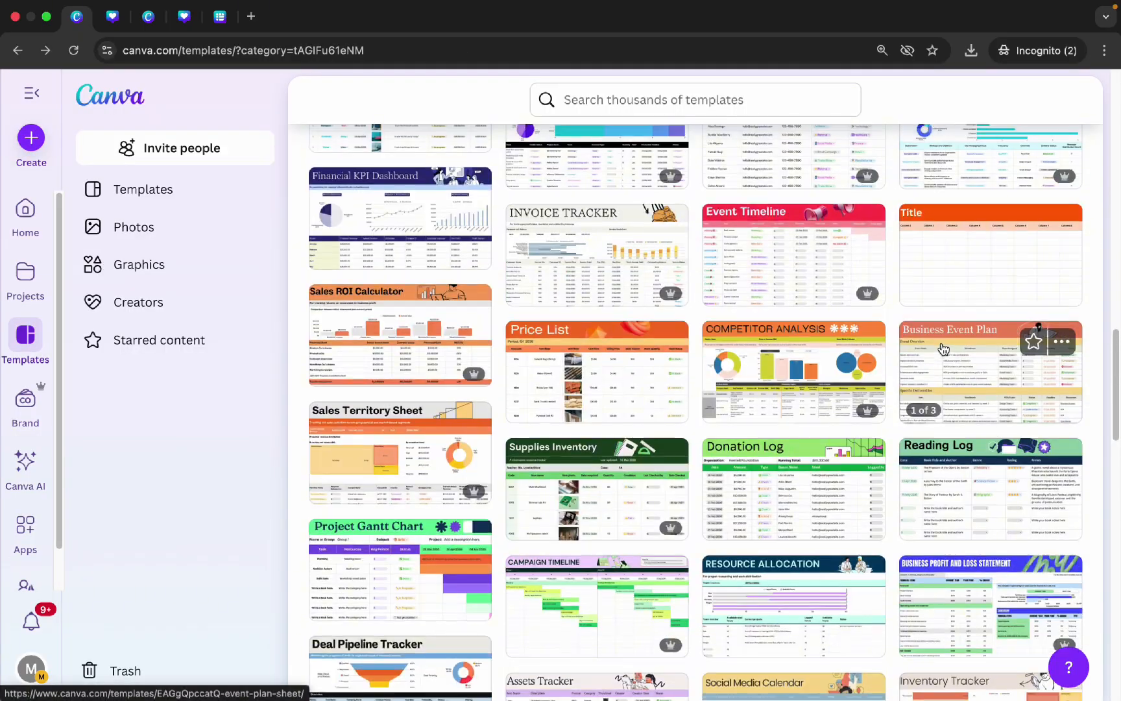
pyautogui.scroll(8, 679, 369)
pyautogui.scroll(10, 678, 368)
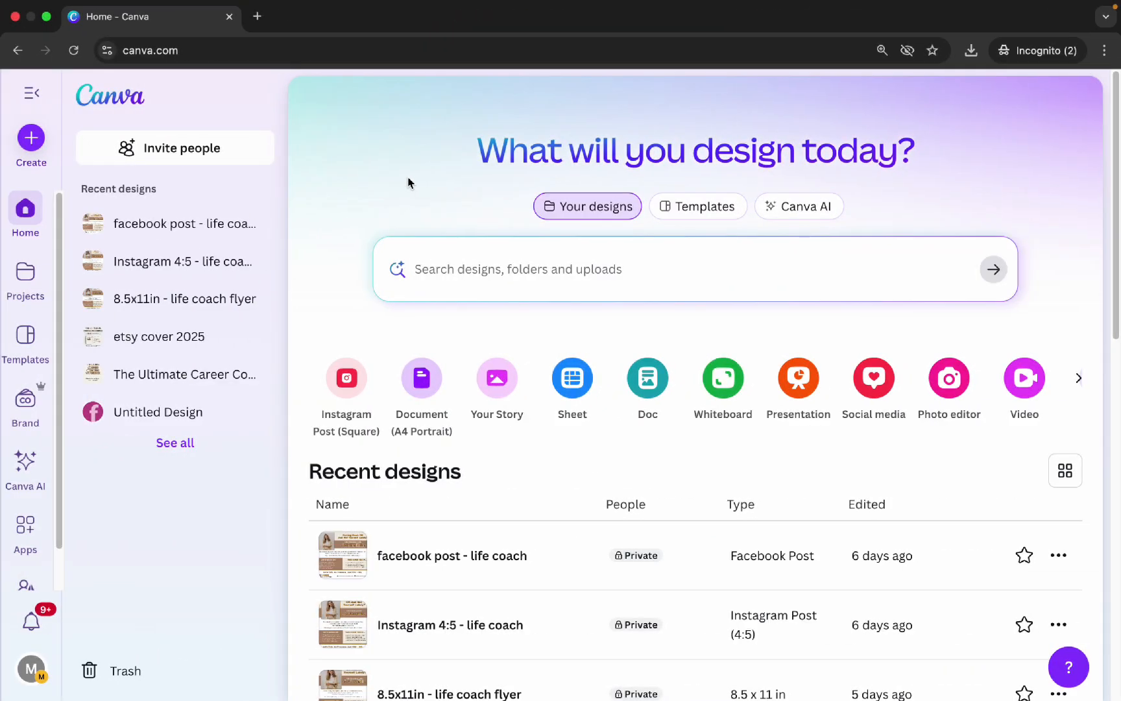
# Step: Create a new blank sheet and look through its suggested sheet templates
pyautogui.click(571, 387)
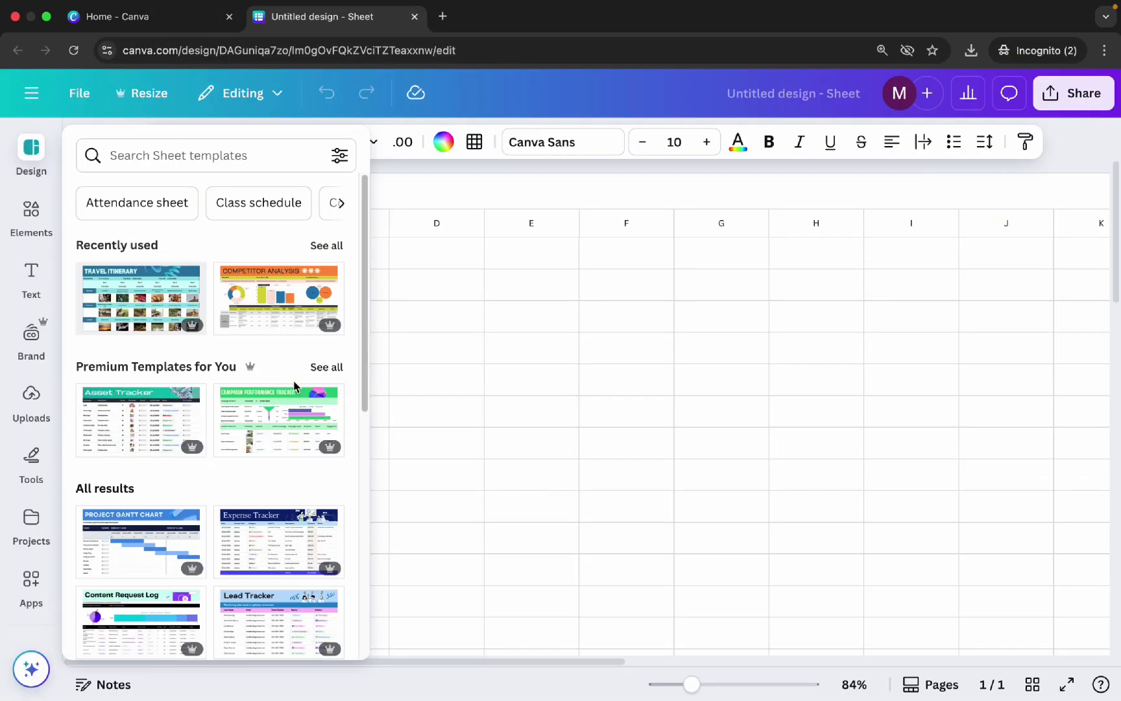
pyautogui.scroll(-3, 295, 383)
pyautogui.scroll(-3, 293, 385)
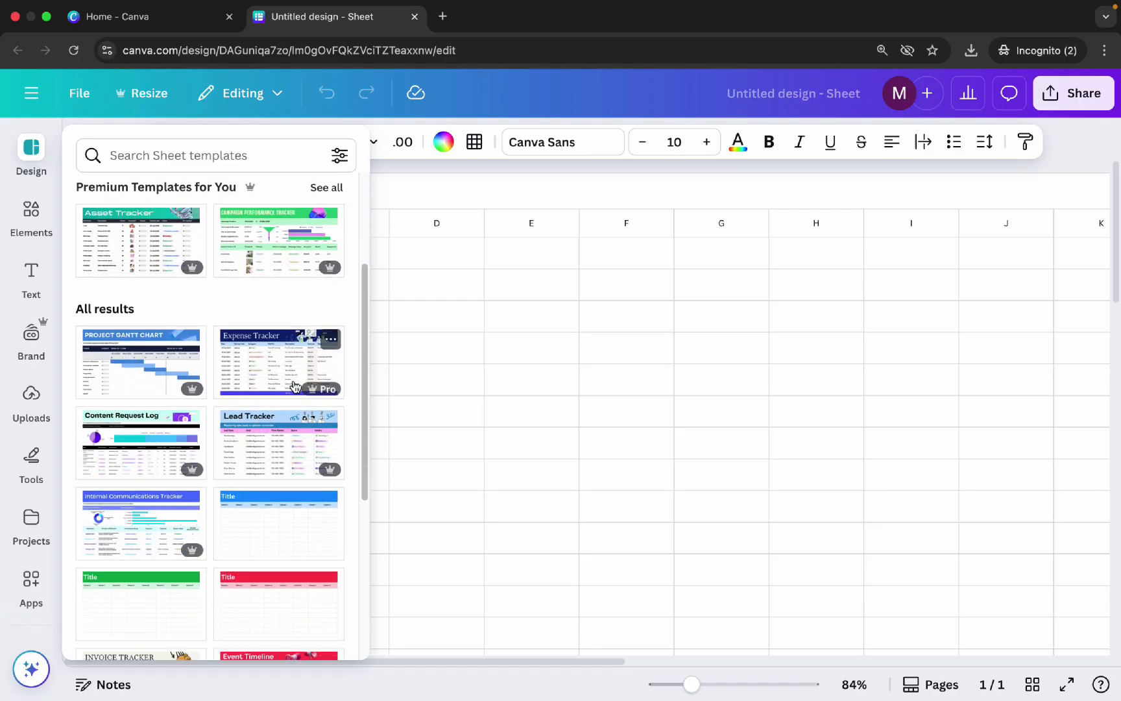
pyautogui.scroll(-7, 293, 385)
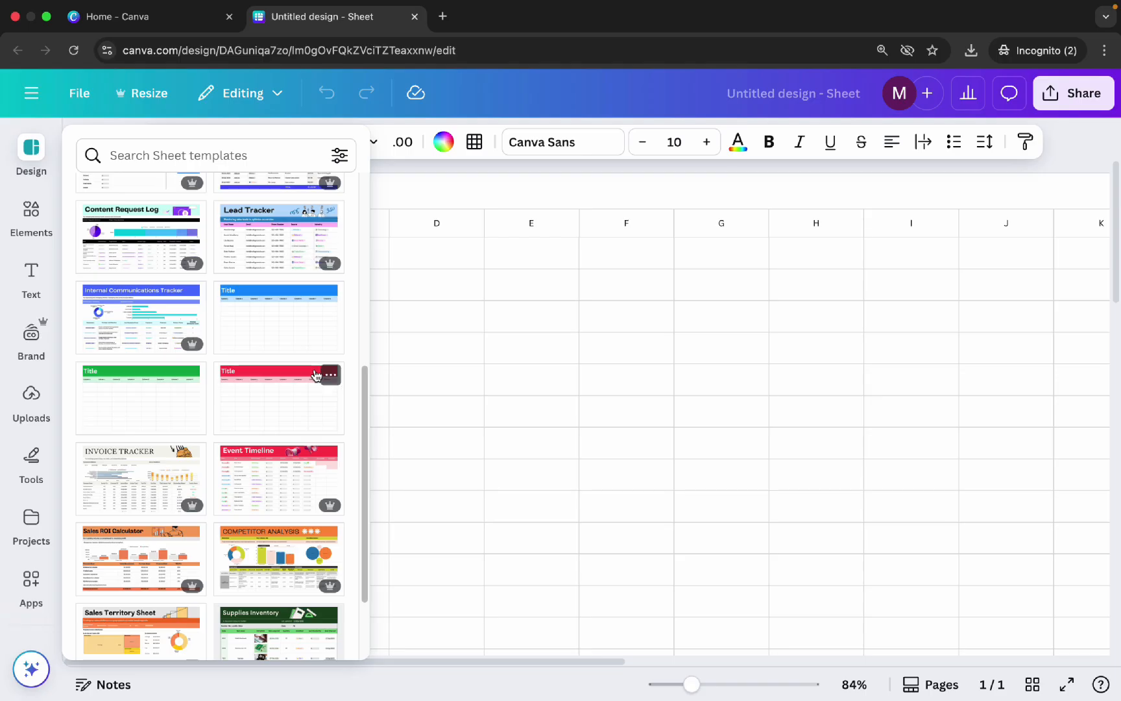
pyautogui.scroll(15, 315, 374)
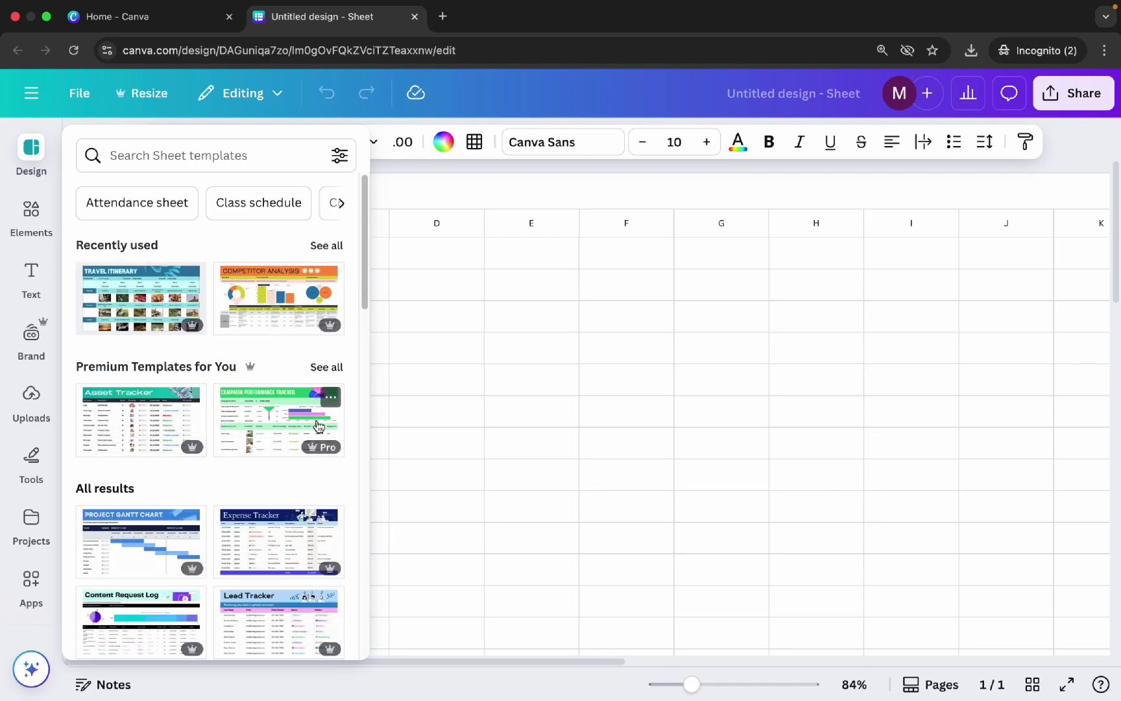
pyautogui.moveTo(184, 332)
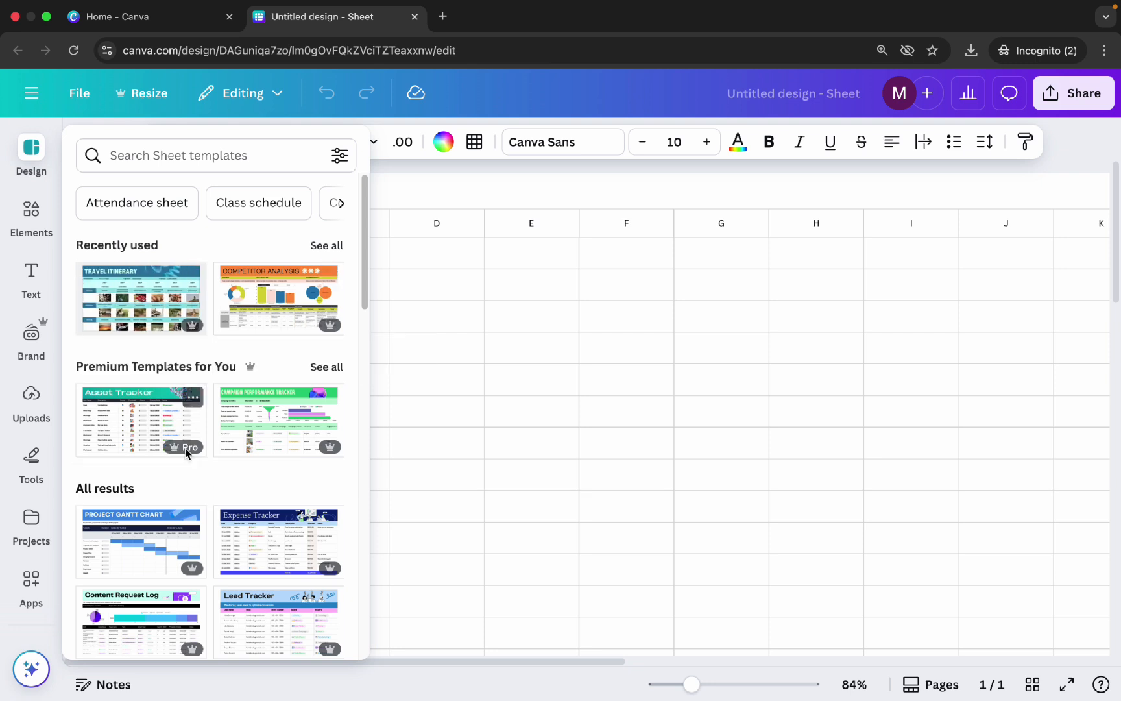
pyautogui.scroll(-1, 319, 447)
pyautogui.scroll(-6, 319, 453)
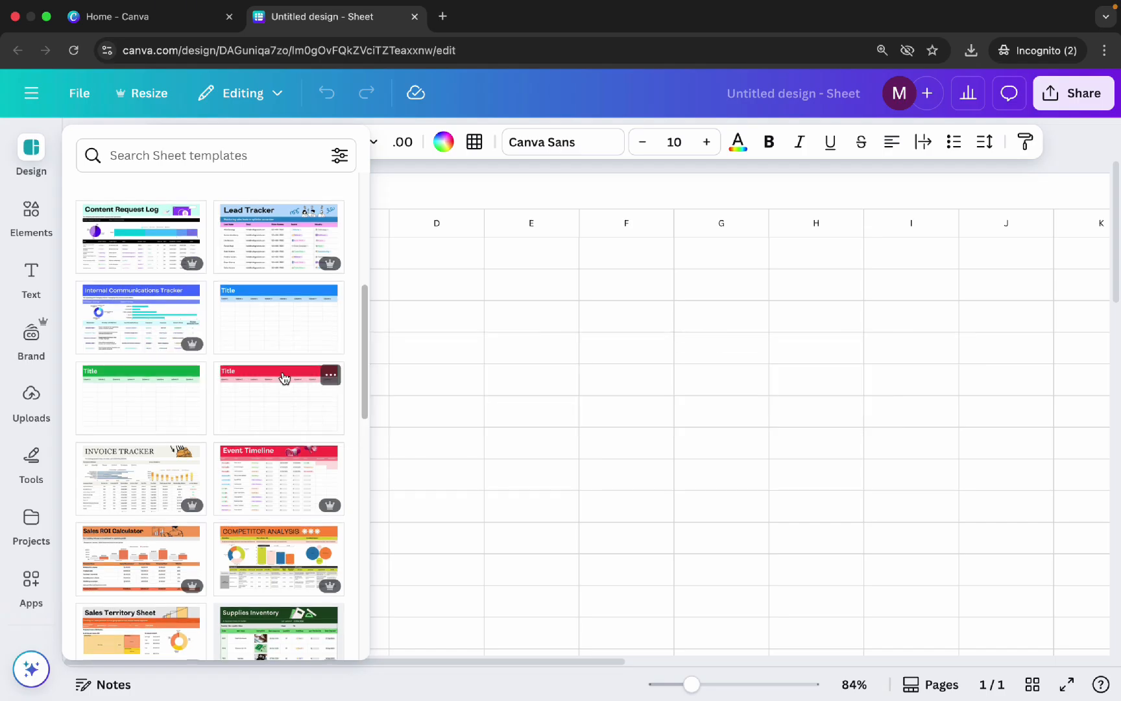
pyautogui.scroll(-4, 286, 373)
pyautogui.scroll(1, 284, 378)
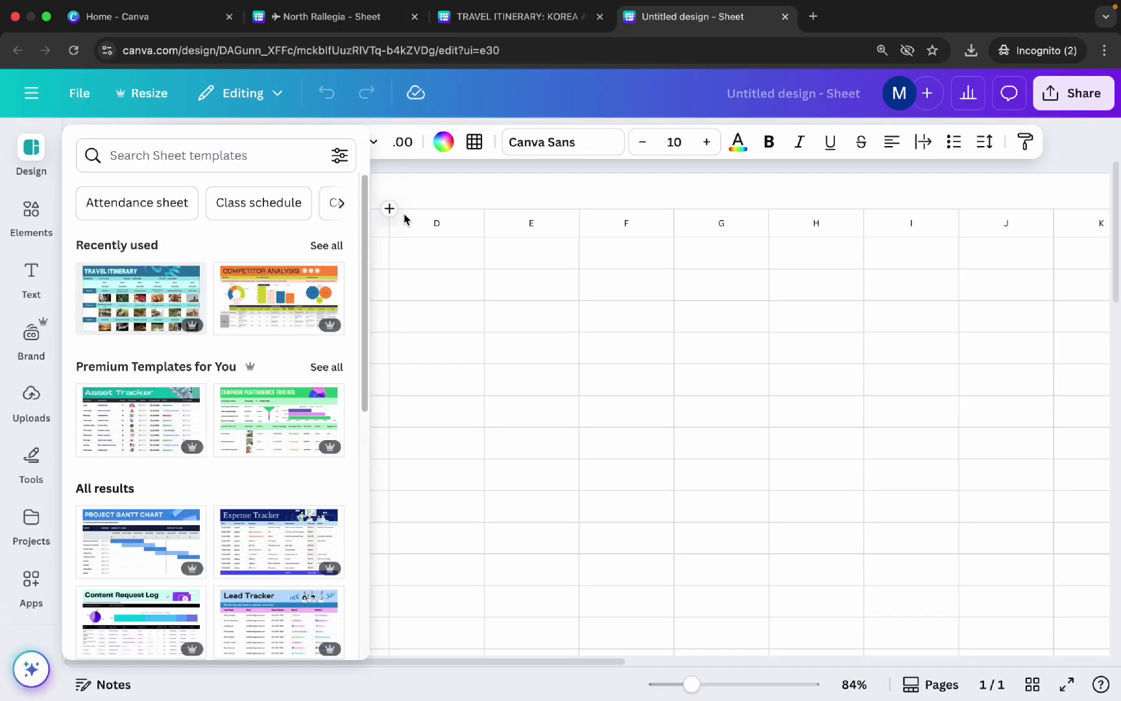
# Step: Enter the title "TRAVEL ITINERARY: Korean Adventure" in cell A1 of the blank sheet
pyautogui.click(391, 182)
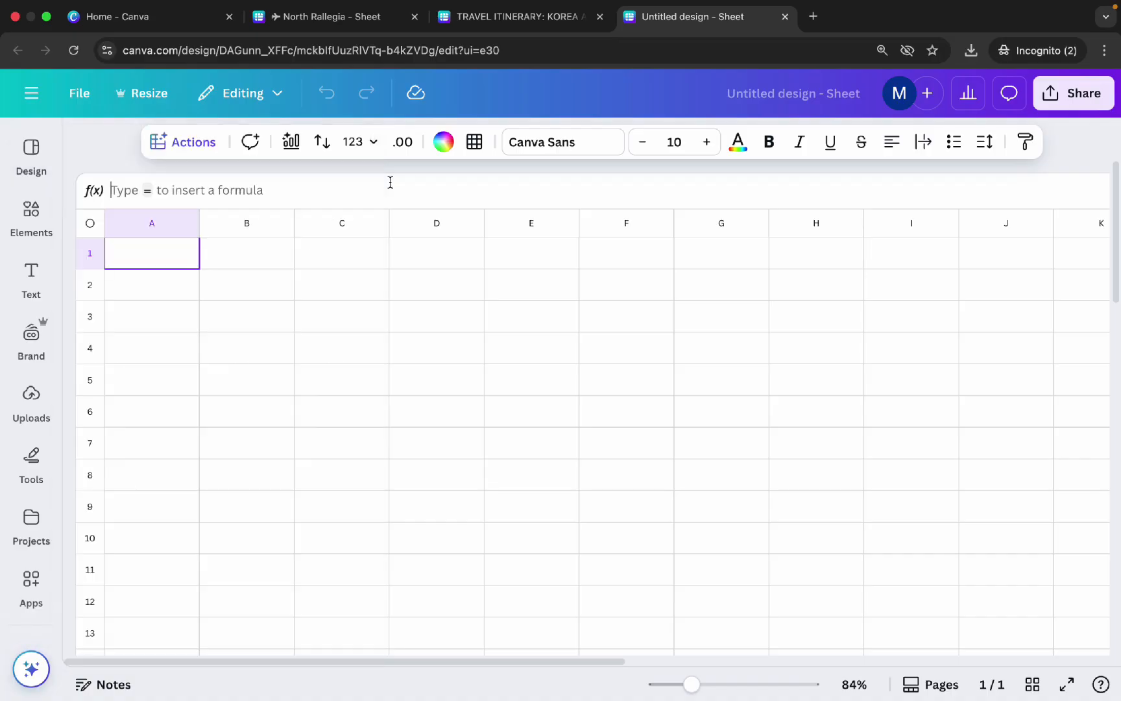
pyautogui.doubleClick(167, 249)
pyautogui.write('TRAVEL I')
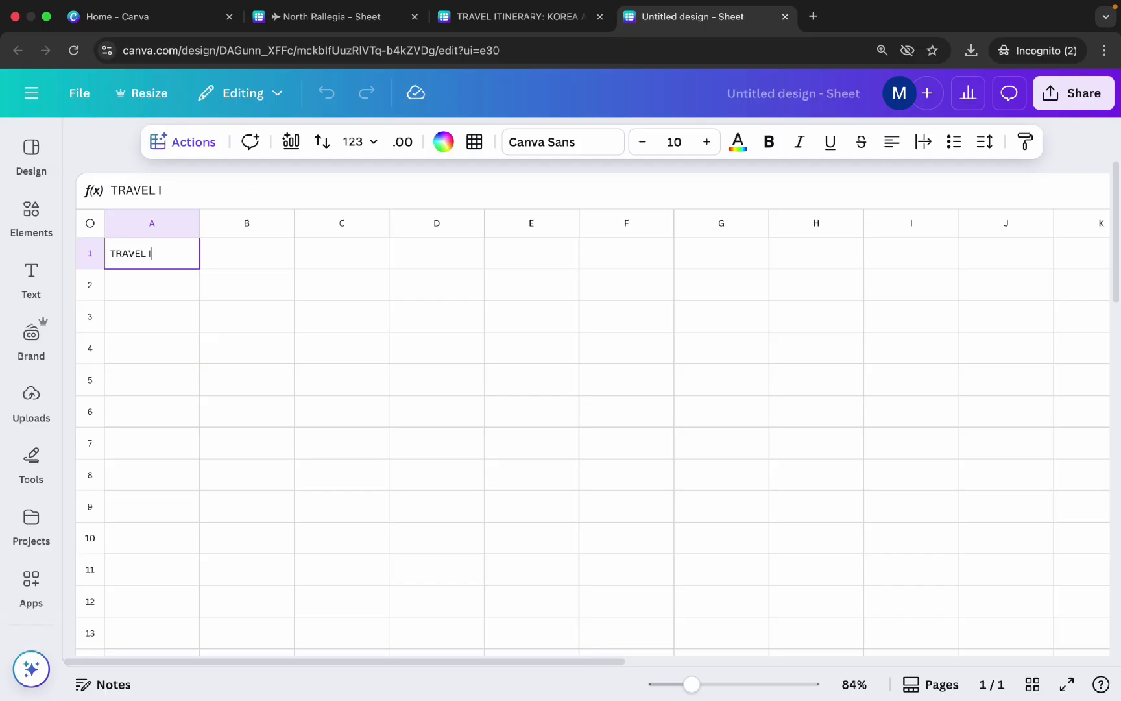
pyautogui.write('TINERARY')
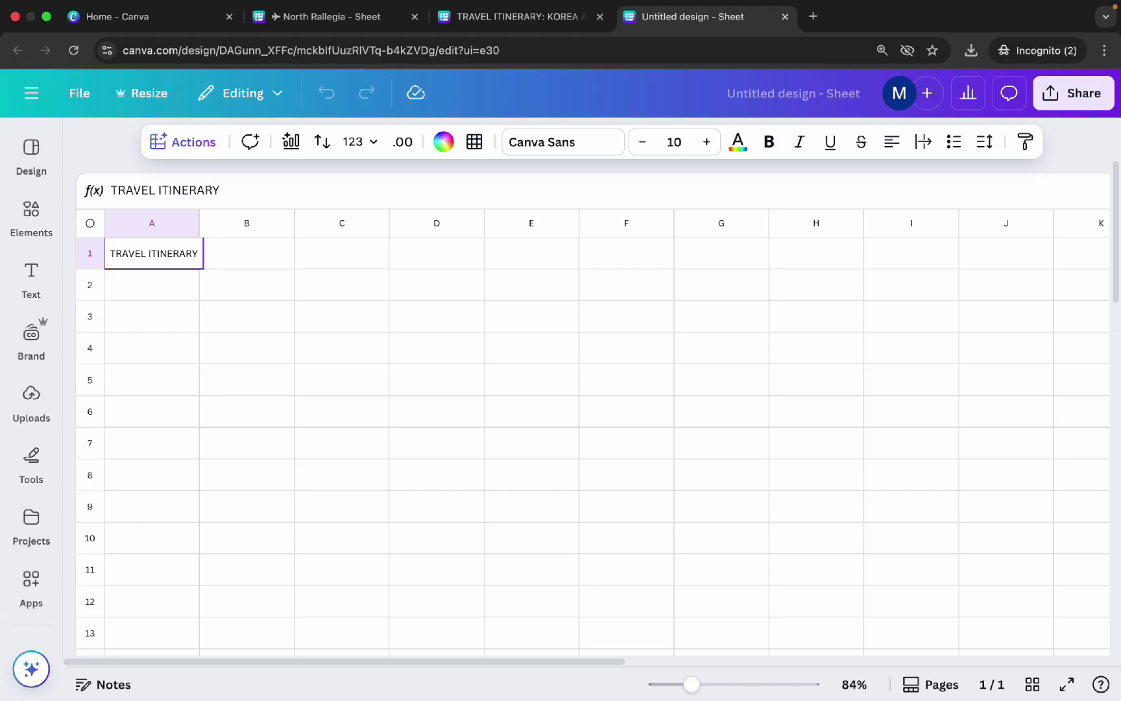
pyautogui.write(': Korean')
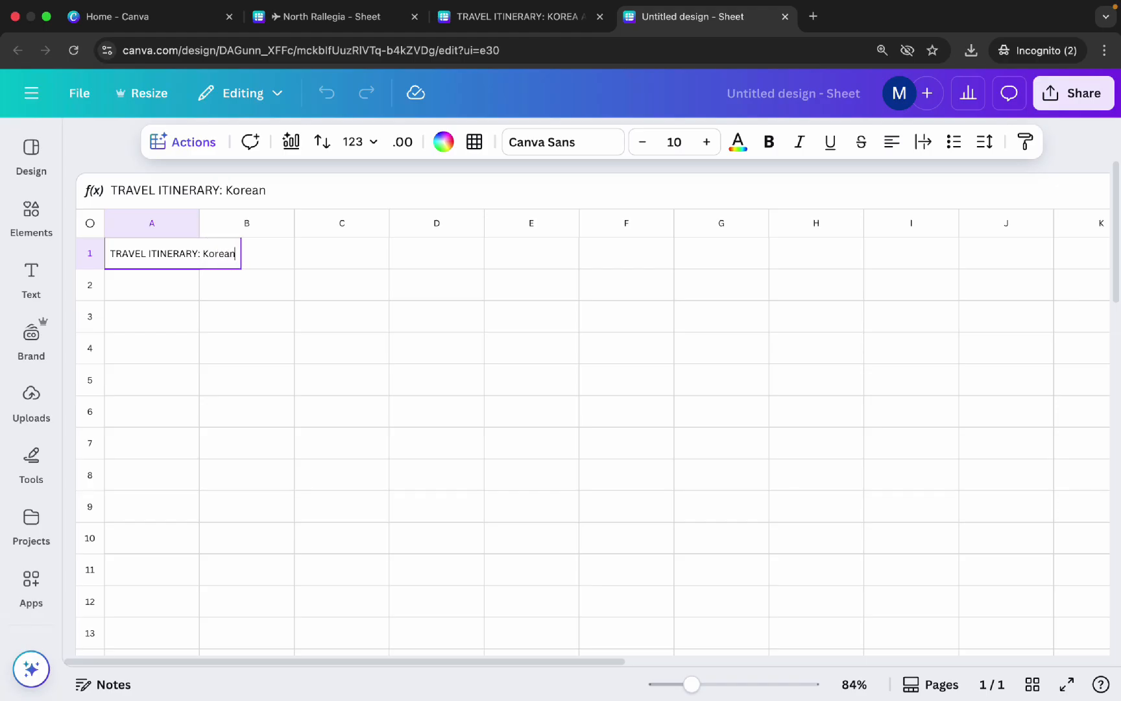
pyautogui.write(' Adventrue')
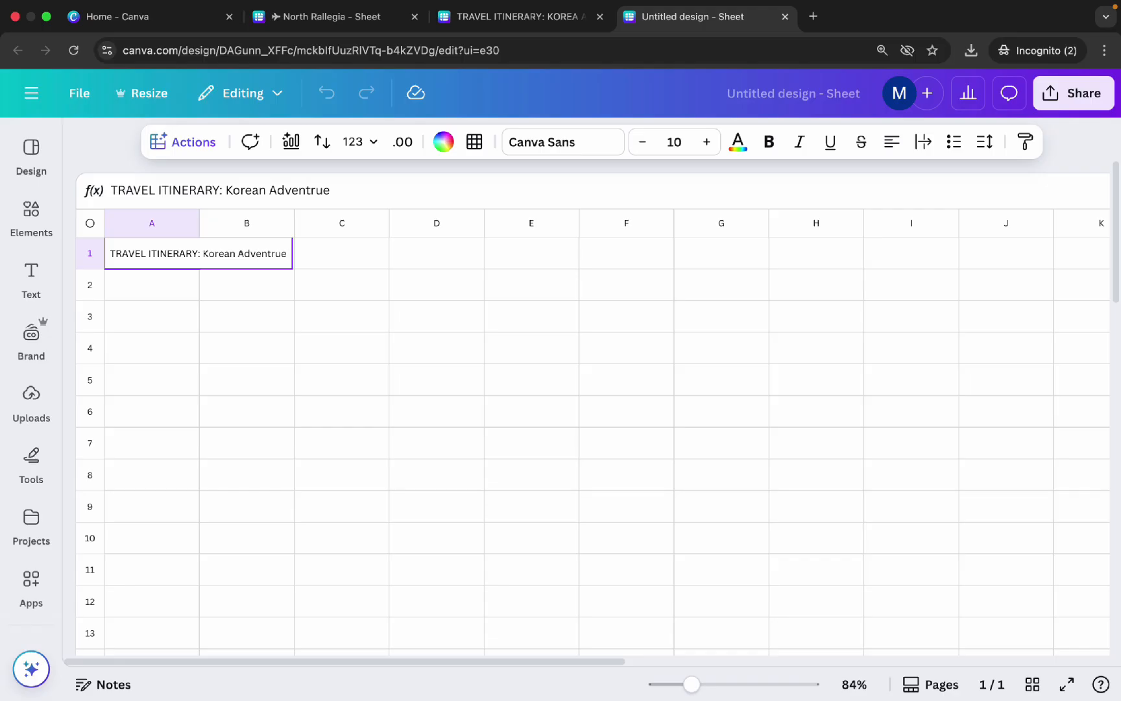
pyautogui.press('BackSpace')
pyautogui.press('BackSpace')
pyautogui.press('BackSpace')
pyautogui.write('ure')
pyautogui.press('Return')
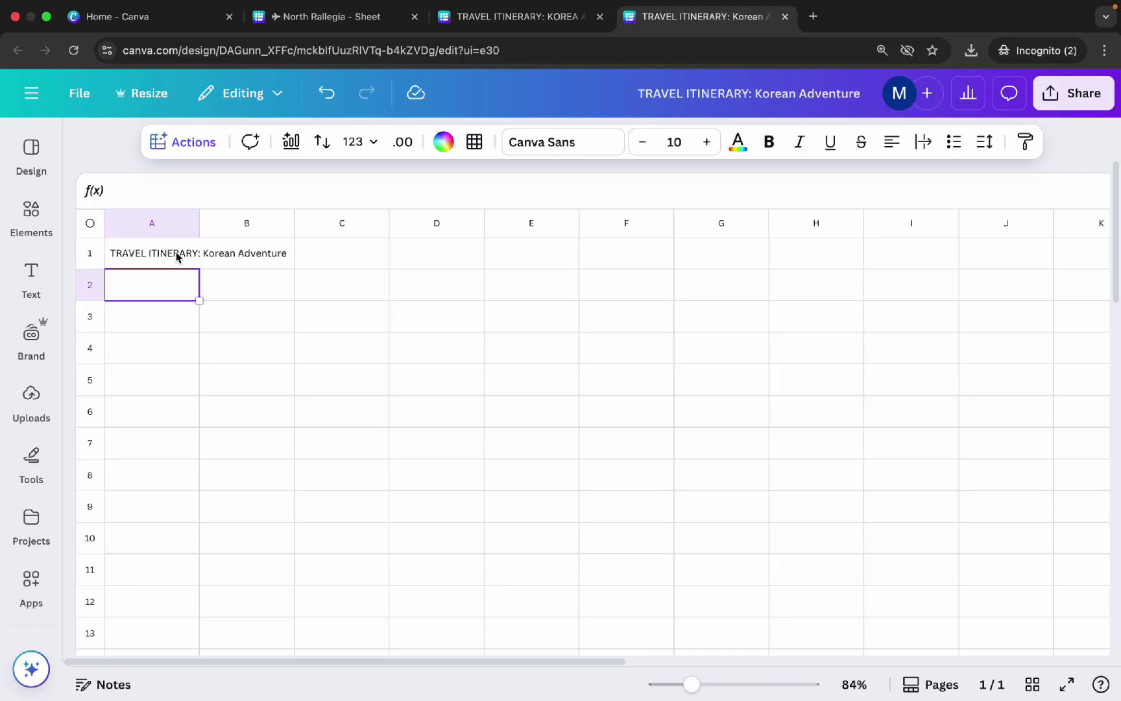
# Step: Format the title in A1 with font size 20, bold and the Archivo Black font
pyautogui.click(176, 257)
pyautogui.click(675, 143)
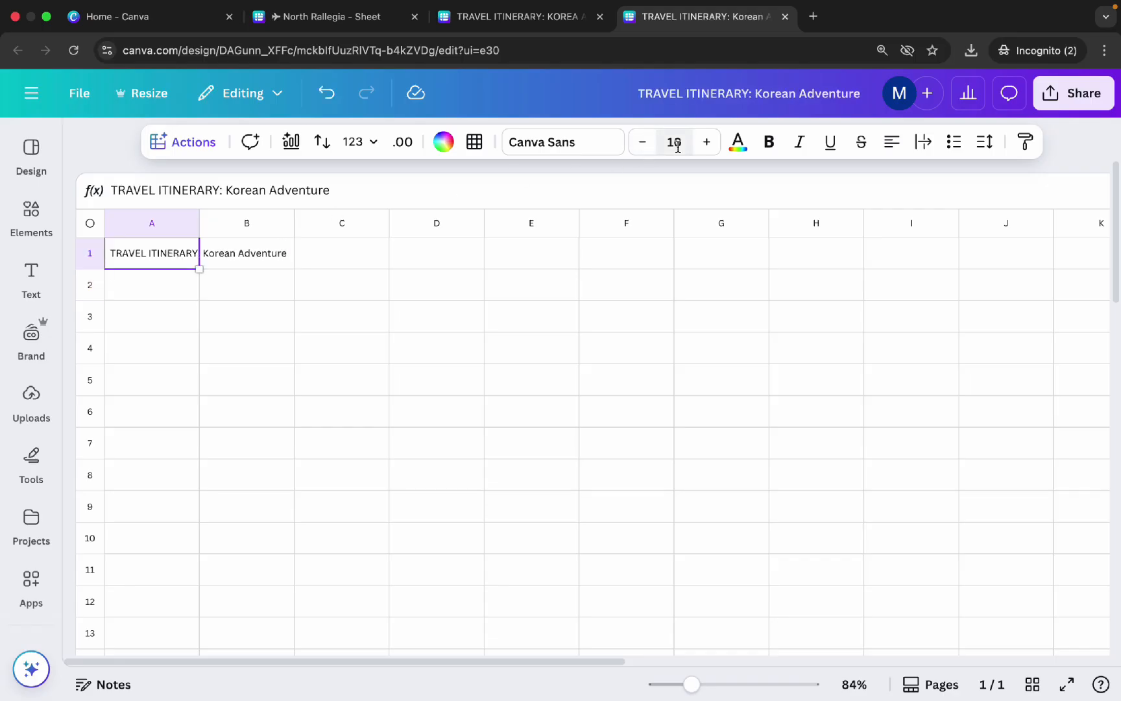
pyautogui.write('20')
pyautogui.press('Return')
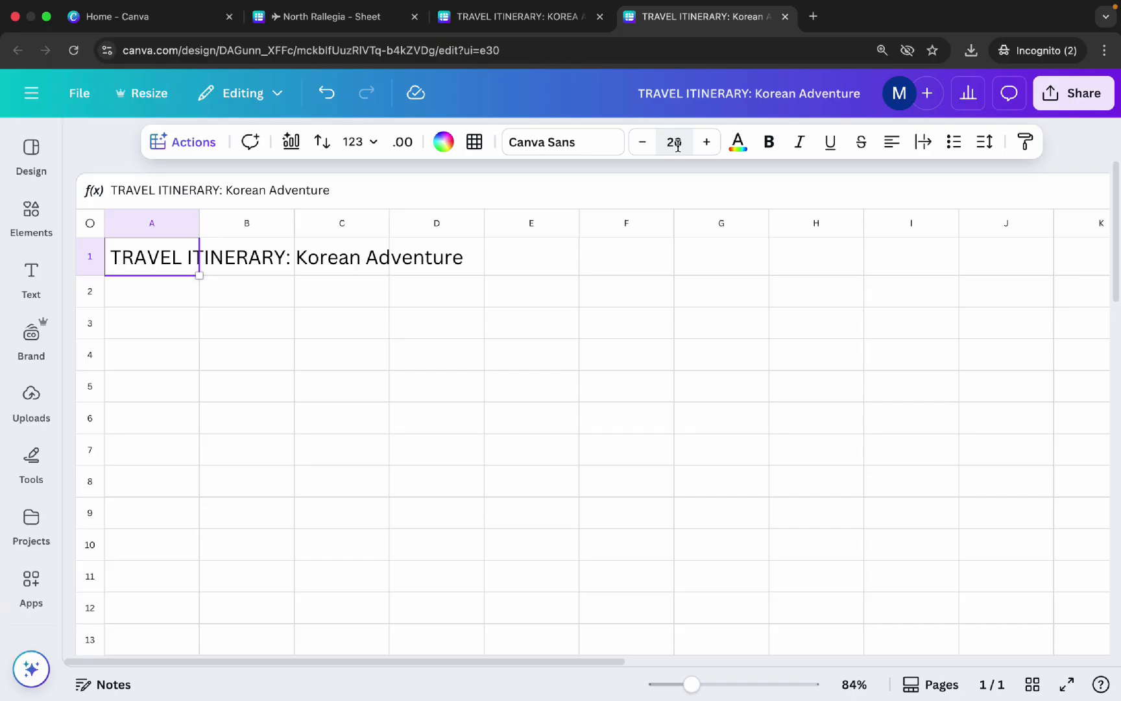
pyautogui.click(768, 142)
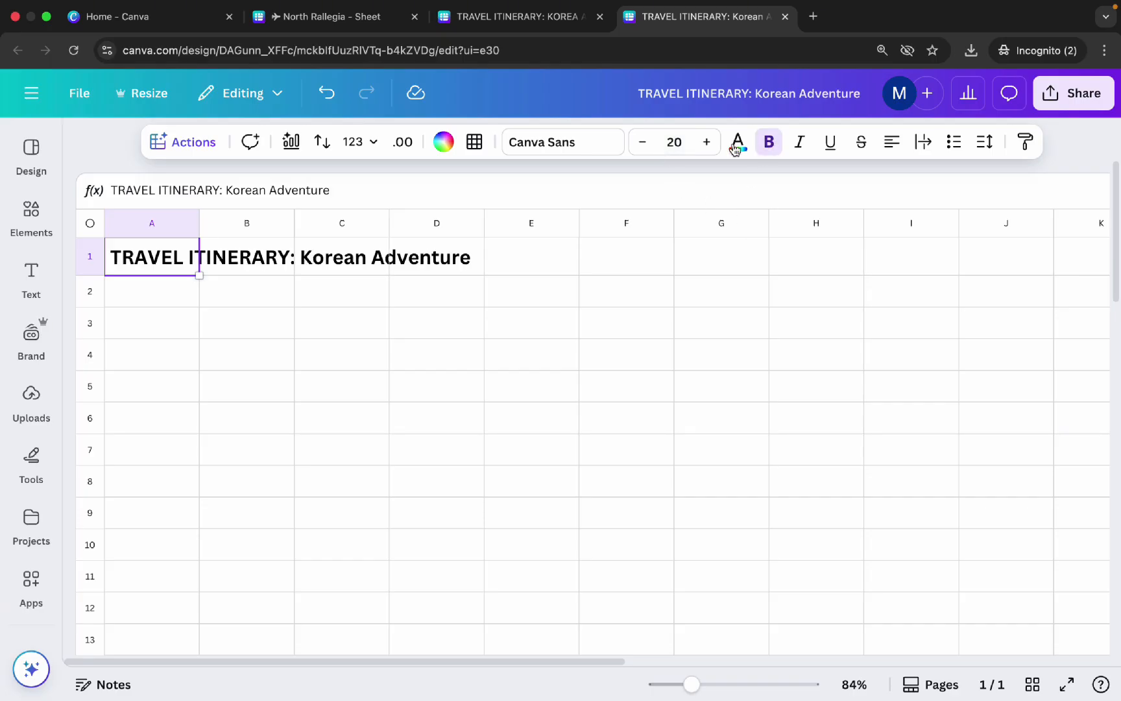
pyautogui.click(575, 142)
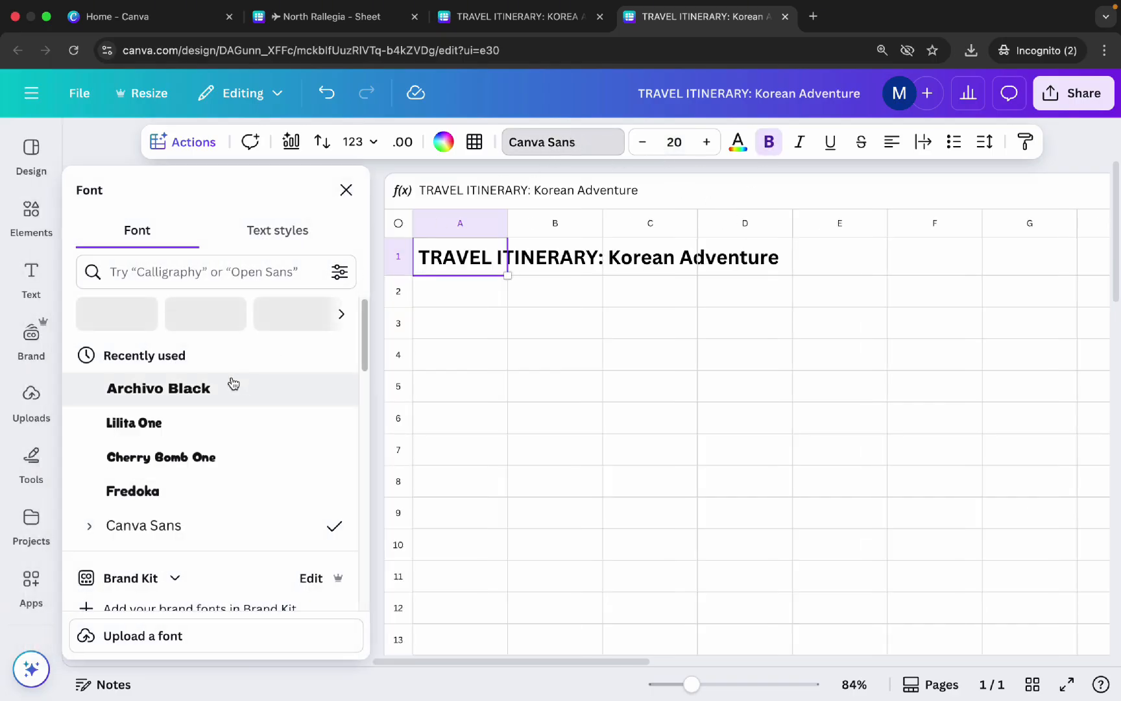
pyautogui.scroll(-1, 177, 467)
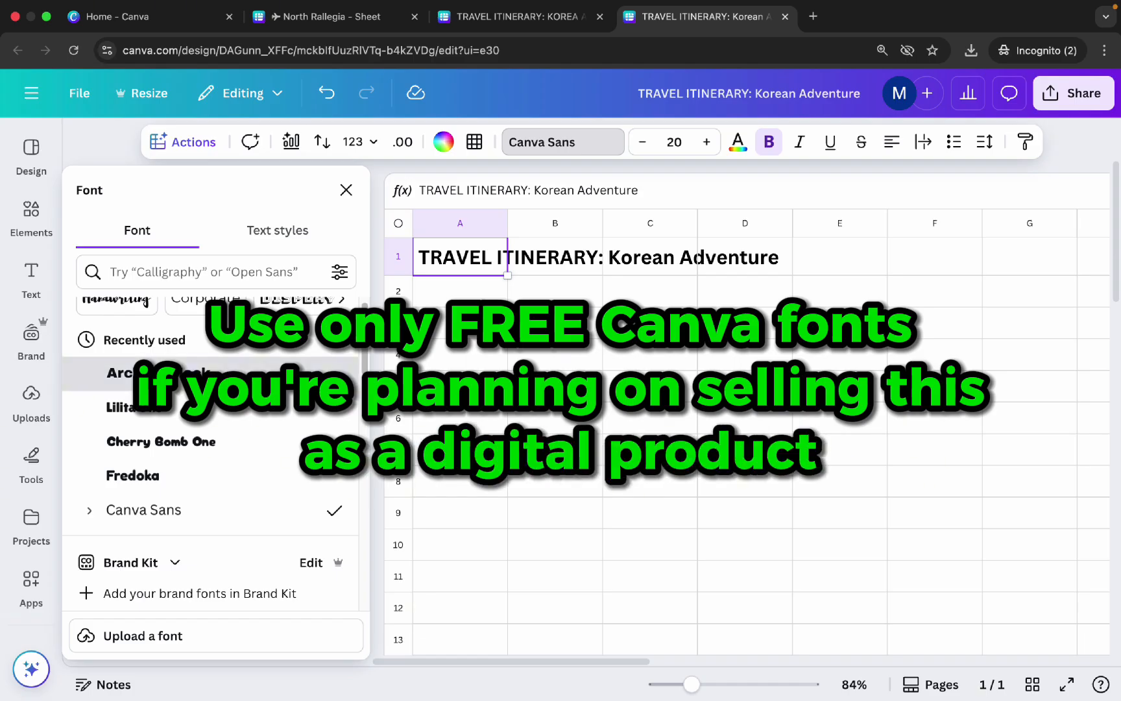
pyautogui.click(155, 373)
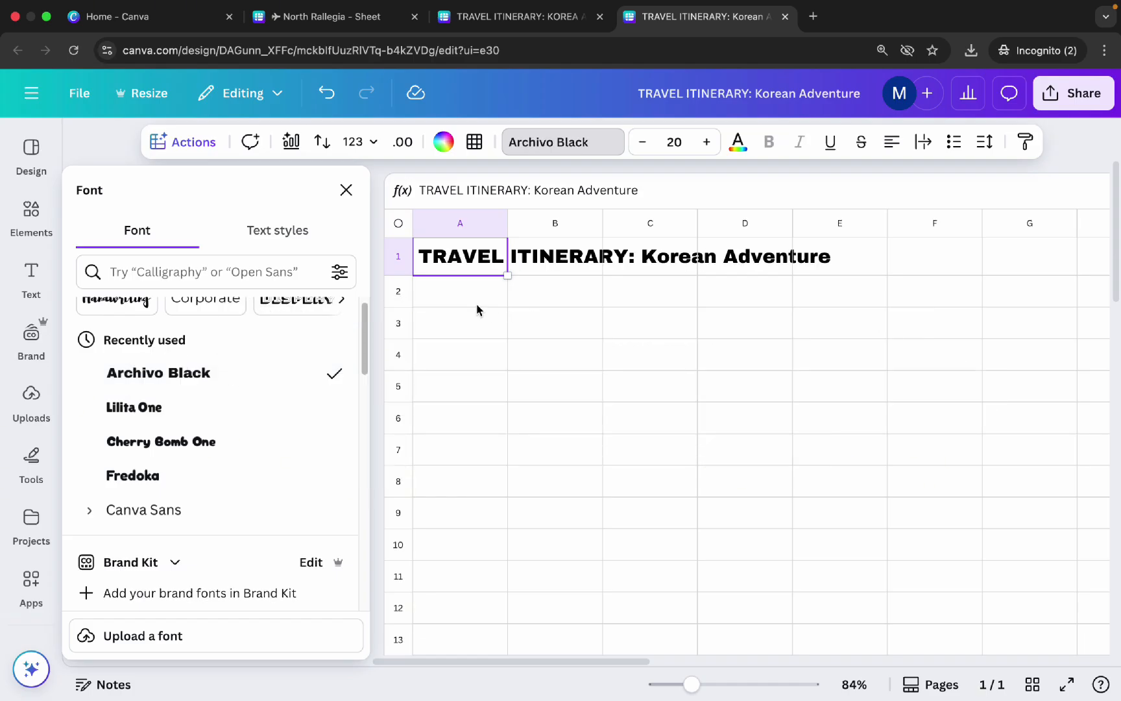
# Step: Enter "Destination" in cell A2 and "Seoul, South Korea" in cell B2
pyautogui.click(477, 304)
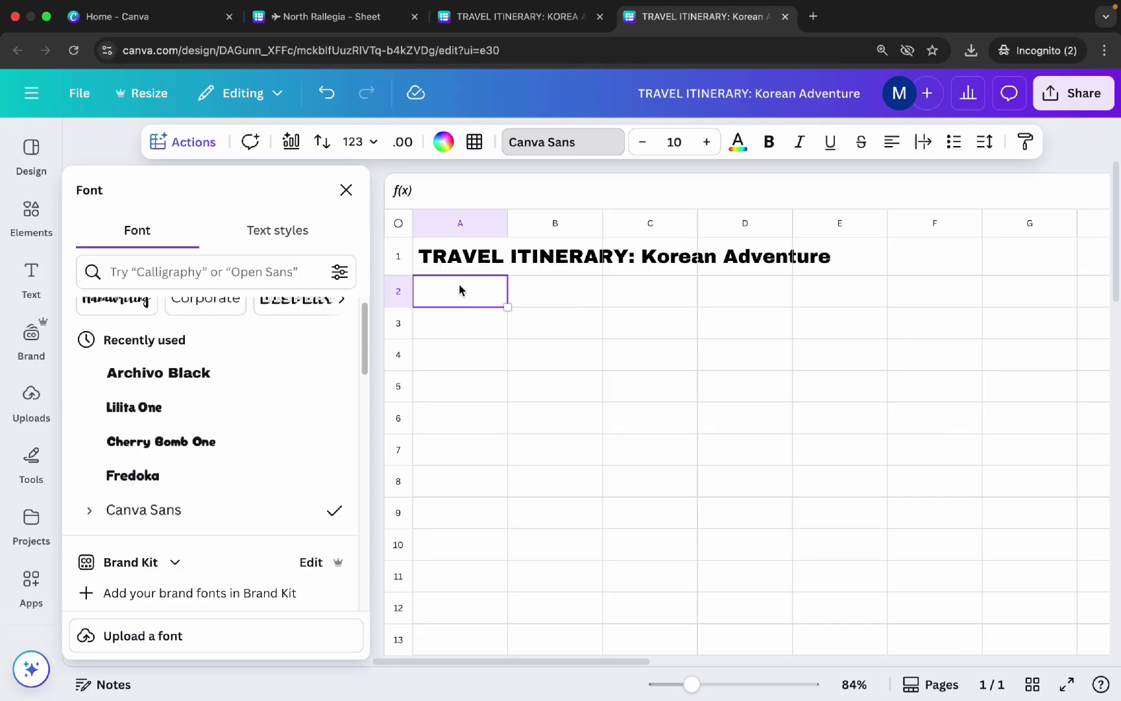
pyautogui.doubleClick(458, 288)
pyautogui.click(345, 189)
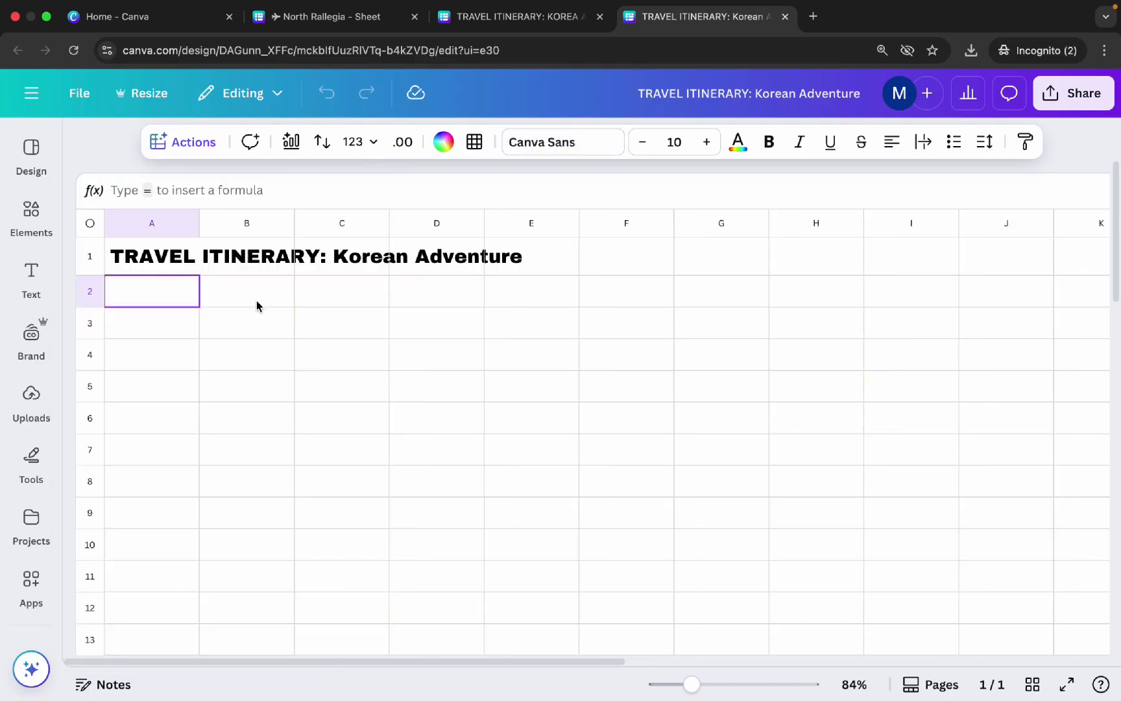
pyautogui.write('Destination')
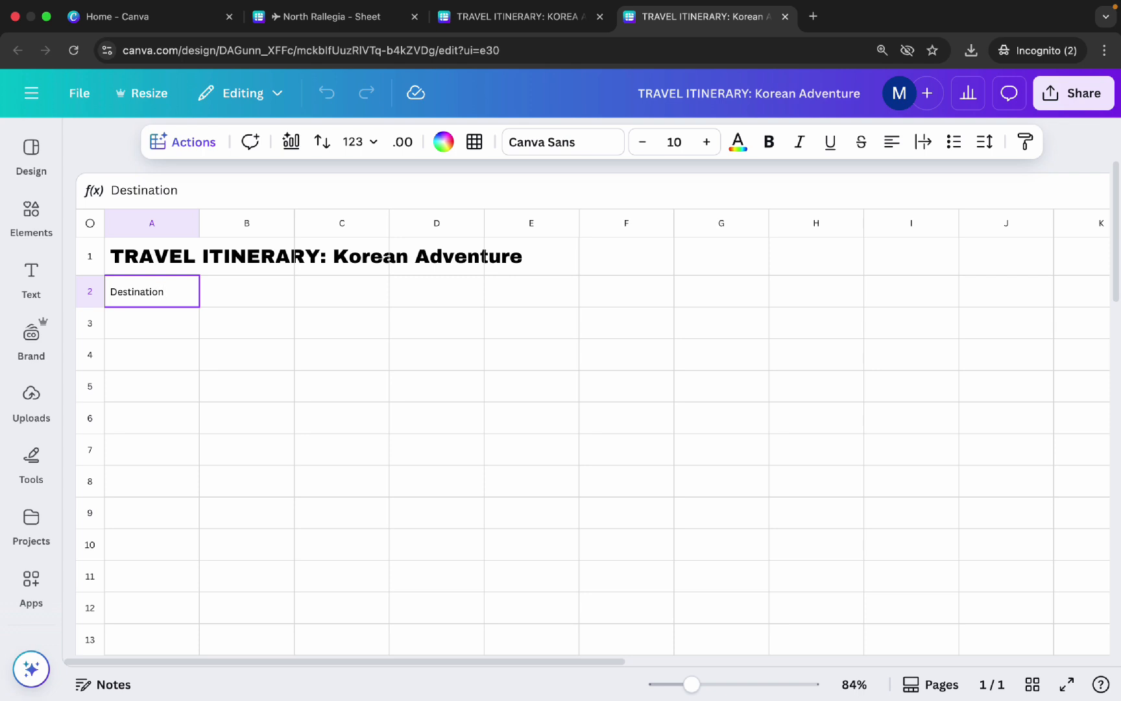
pyautogui.click(238, 304)
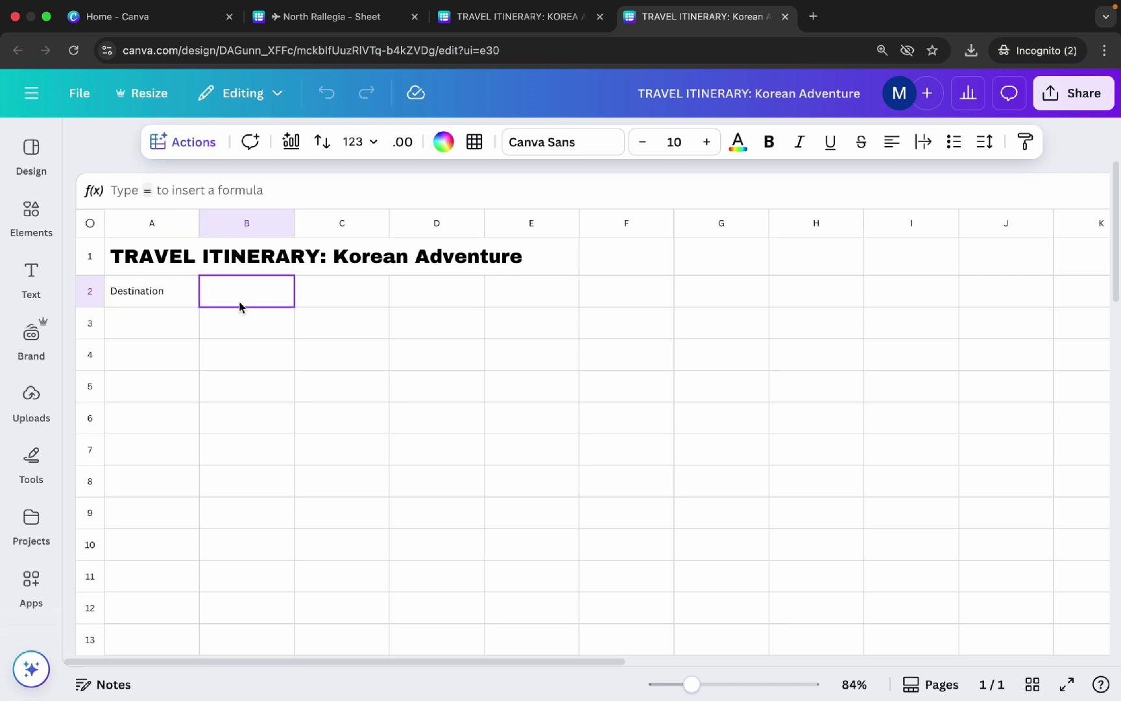
pyautogui.write('Seoul, S')
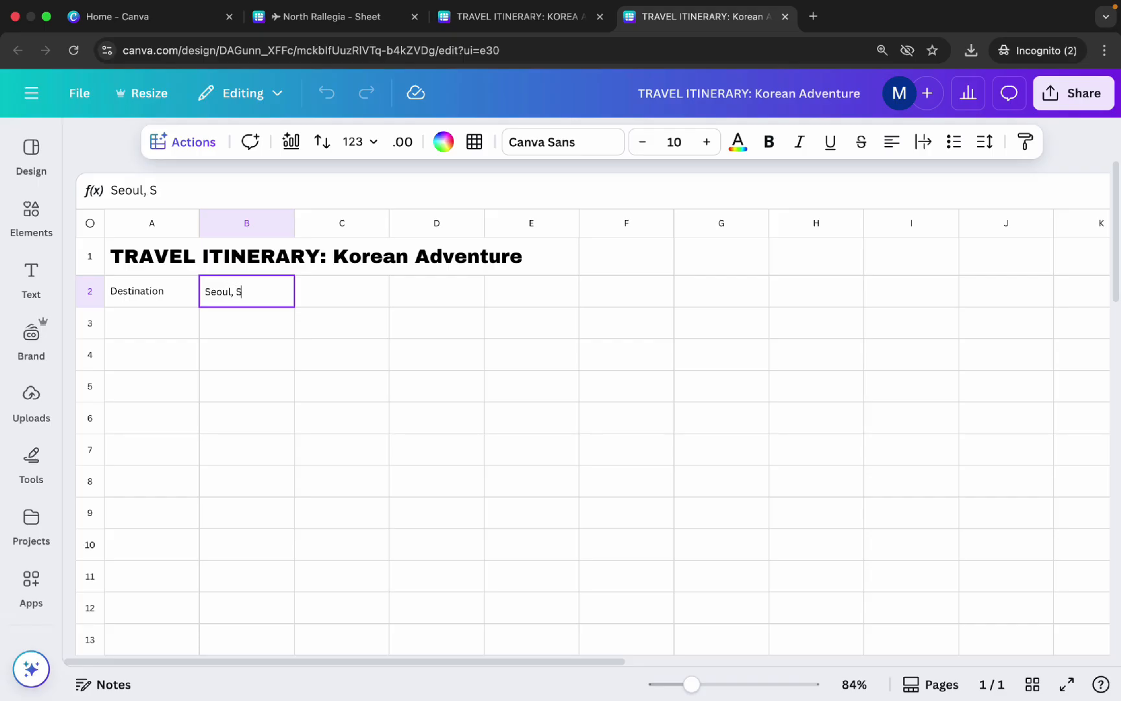
pyautogui.write('outh Korea')
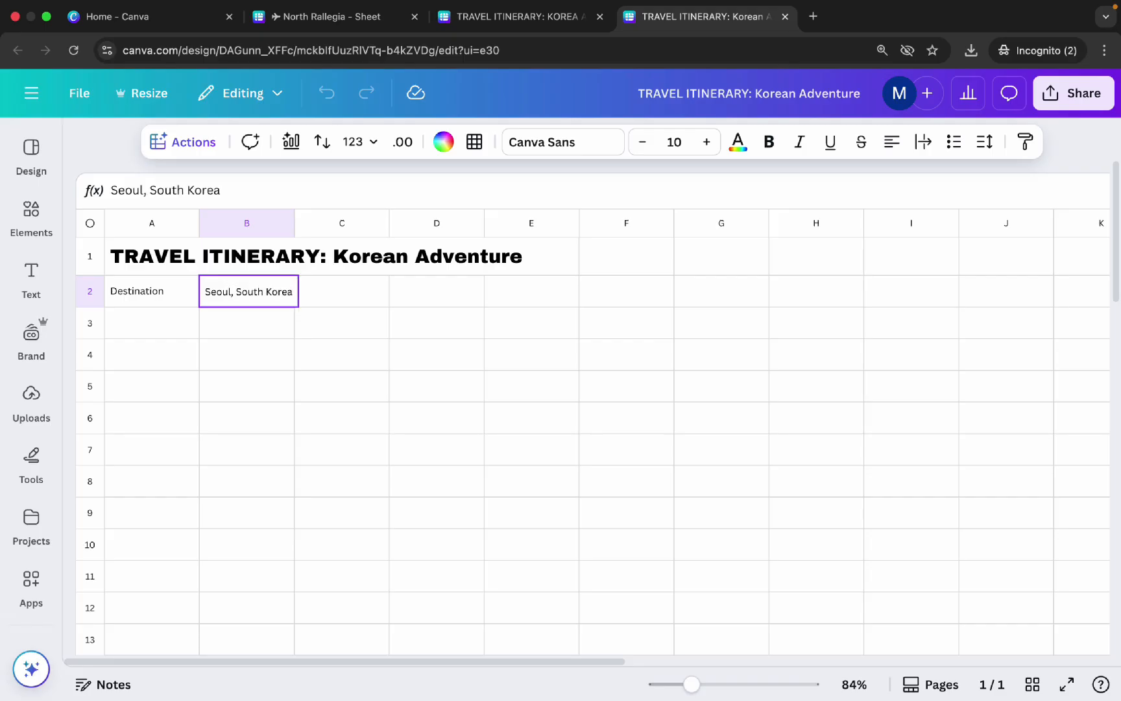
# Step: Enter the label "Trip Start" in cell C2 and select cell D2
pyautogui.click(346, 300)
pyautogui.write('Trip')
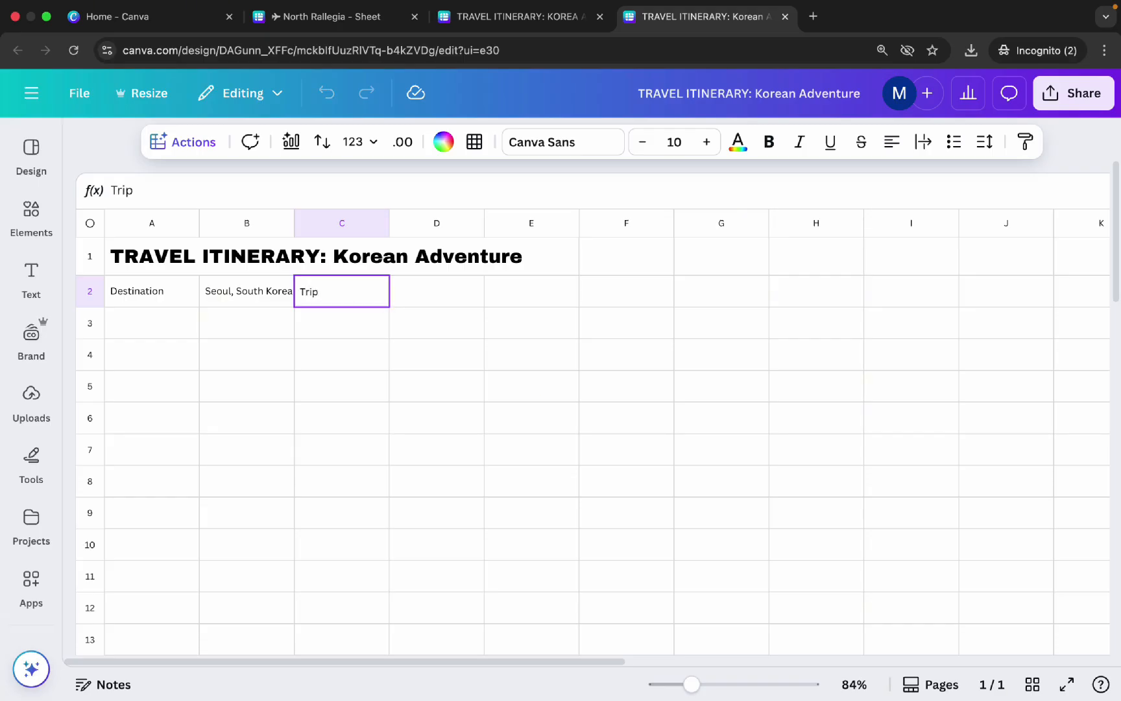
pyautogui.write(' Start')
pyautogui.click(440, 299)
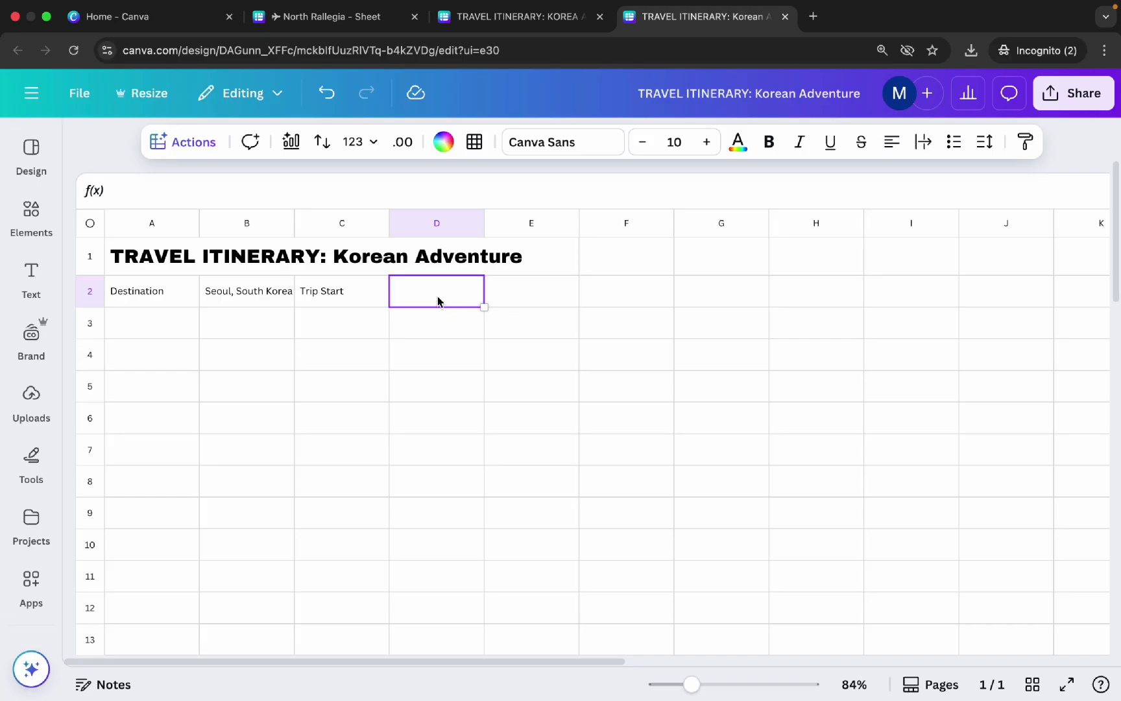
# Step: Insert a date in cell D2 for the trip start and set it to Oct 10, 2025
pyautogui.click(186, 148)
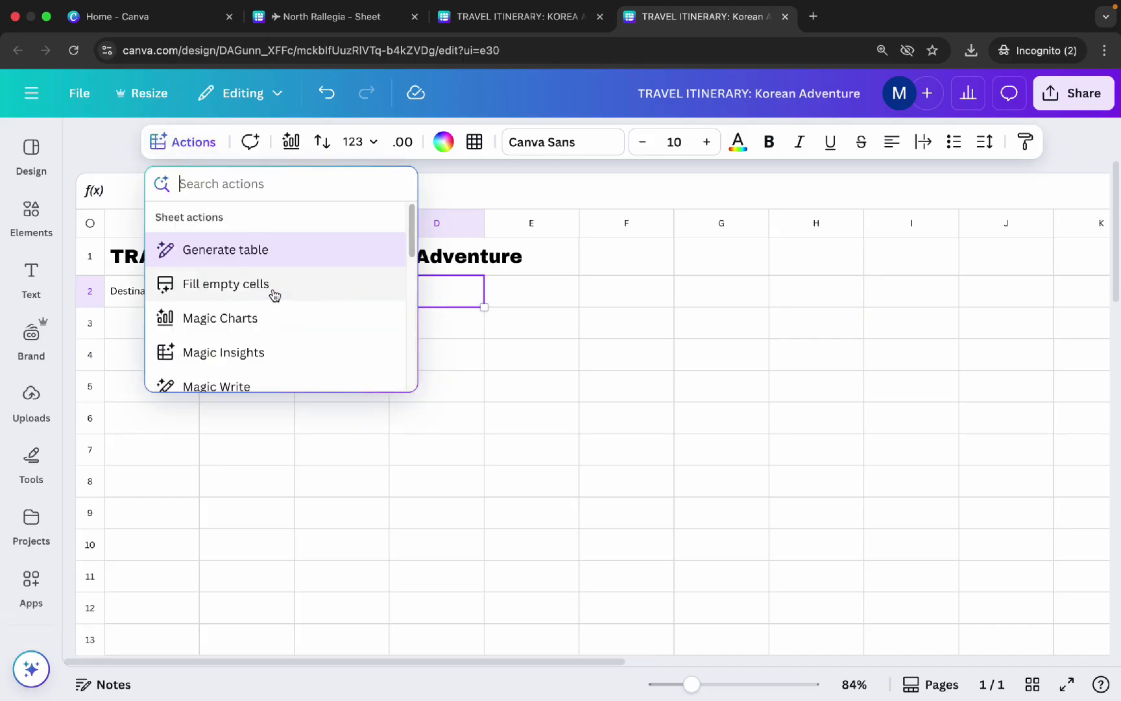
pyautogui.scroll(-5, 273, 298)
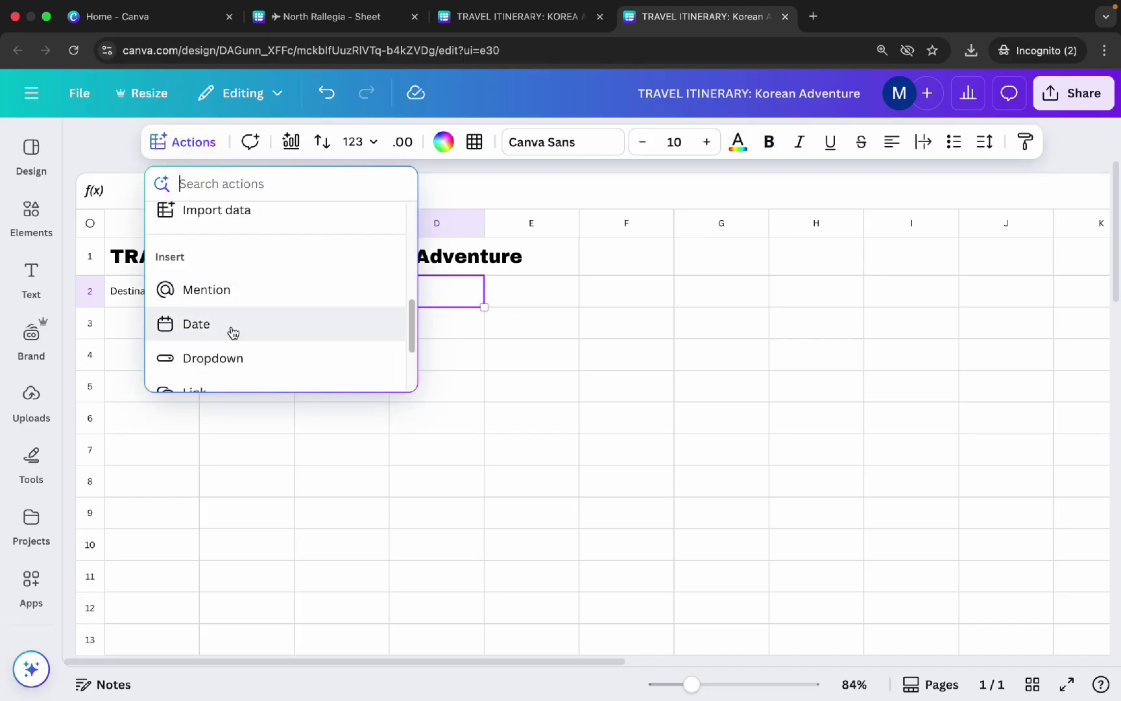
pyautogui.click(253, 325)
pyautogui.click(412, 293)
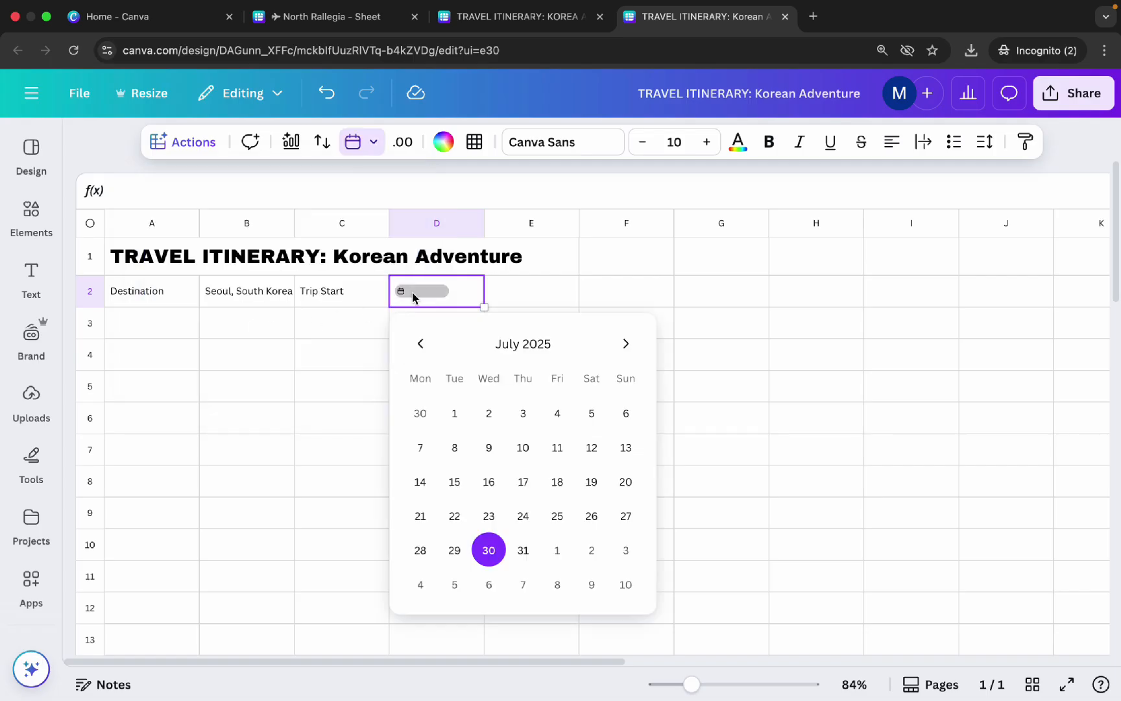
pyautogui.click(626, 346)
pyautogui.click(626, 345)
pyautogui.click(626, 346)
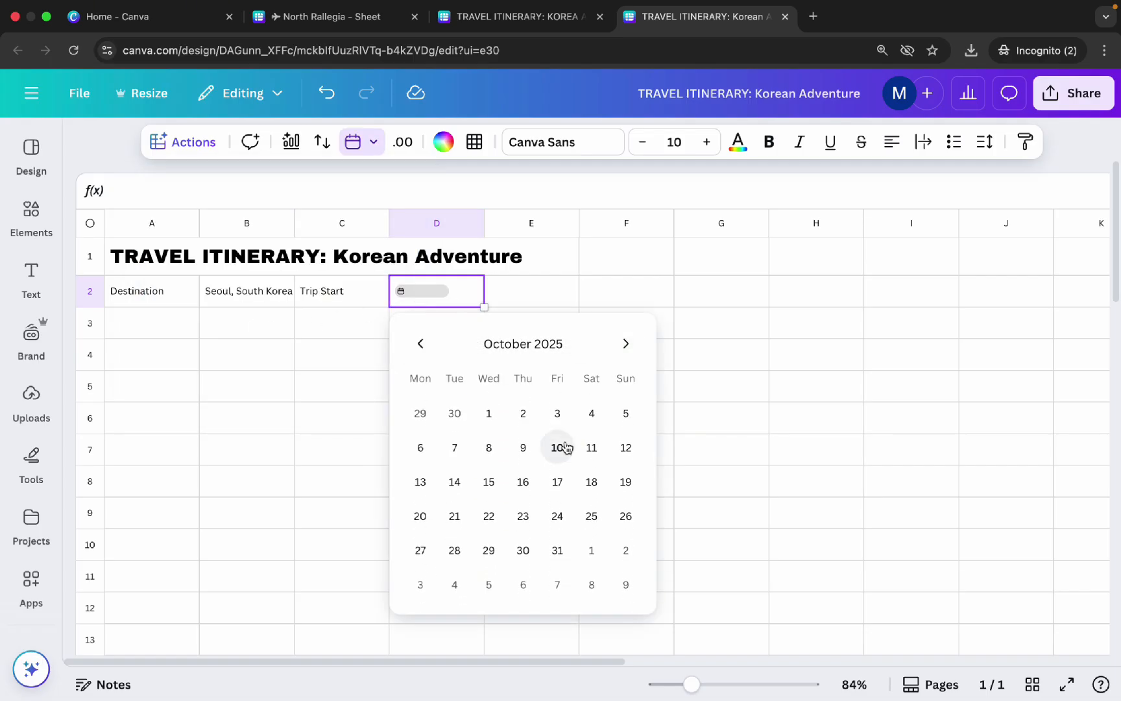
pyautogui.click(559, 449)
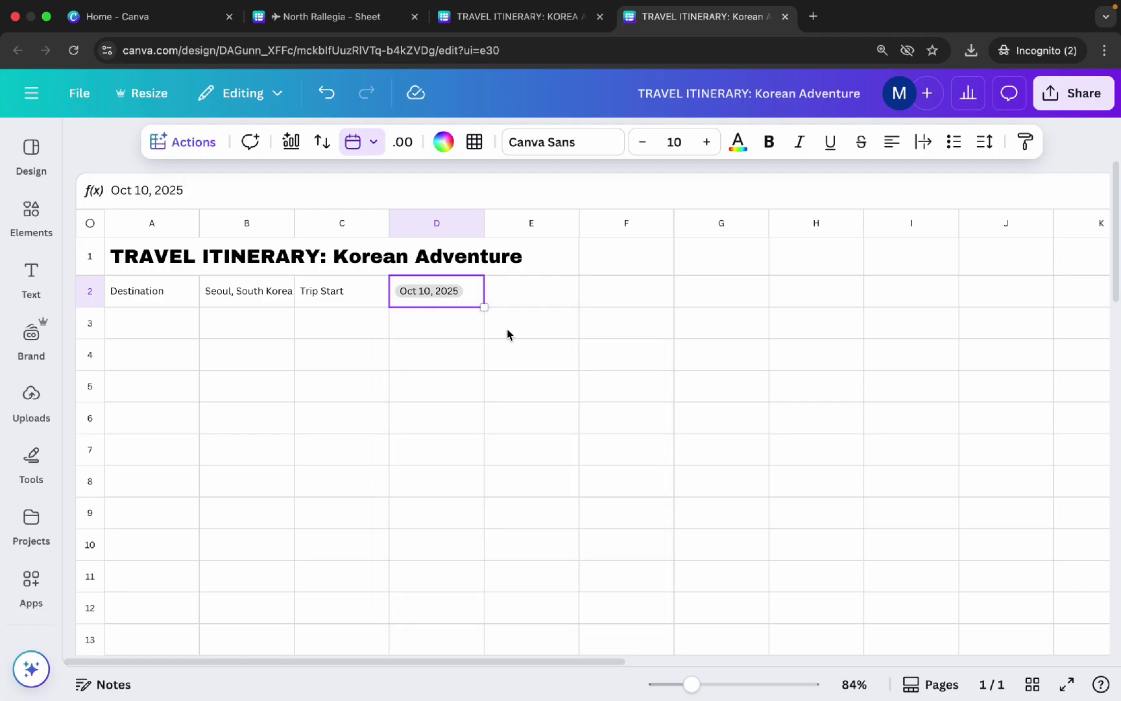
# Step: Enter the label "Trip End" in cell E2
pyautogui.click(520, 295)
pyautogui.click(517, 291)
pyautogui.write('rrip End')
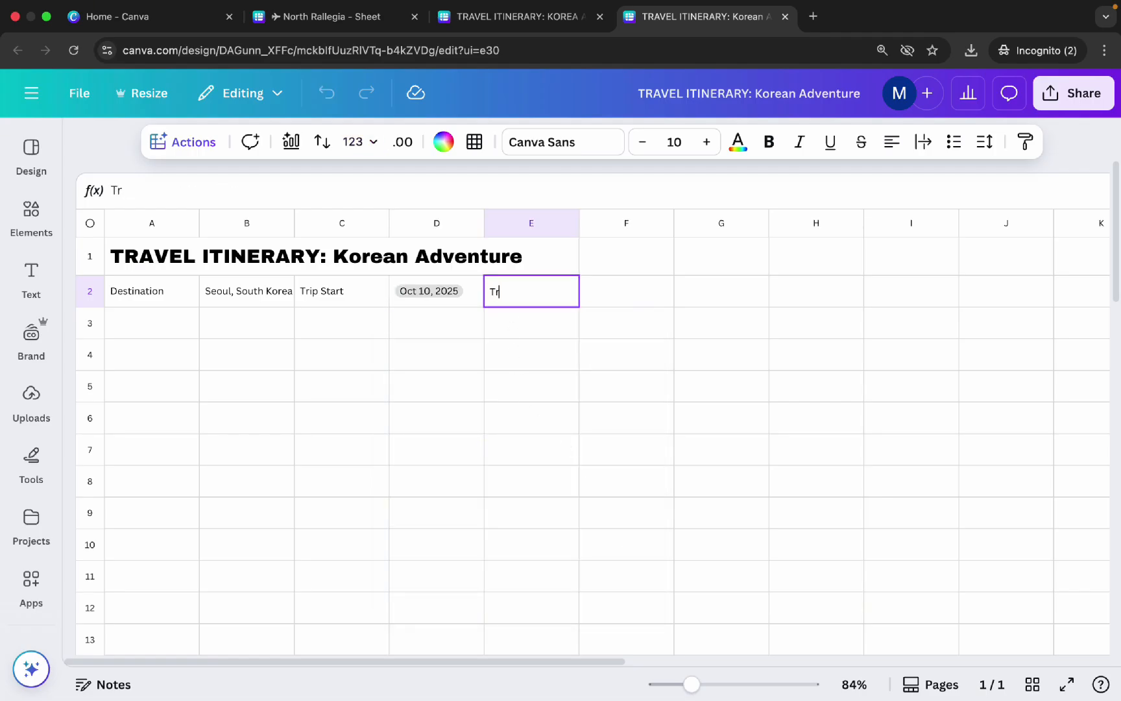
pyautogui.press('Tab')
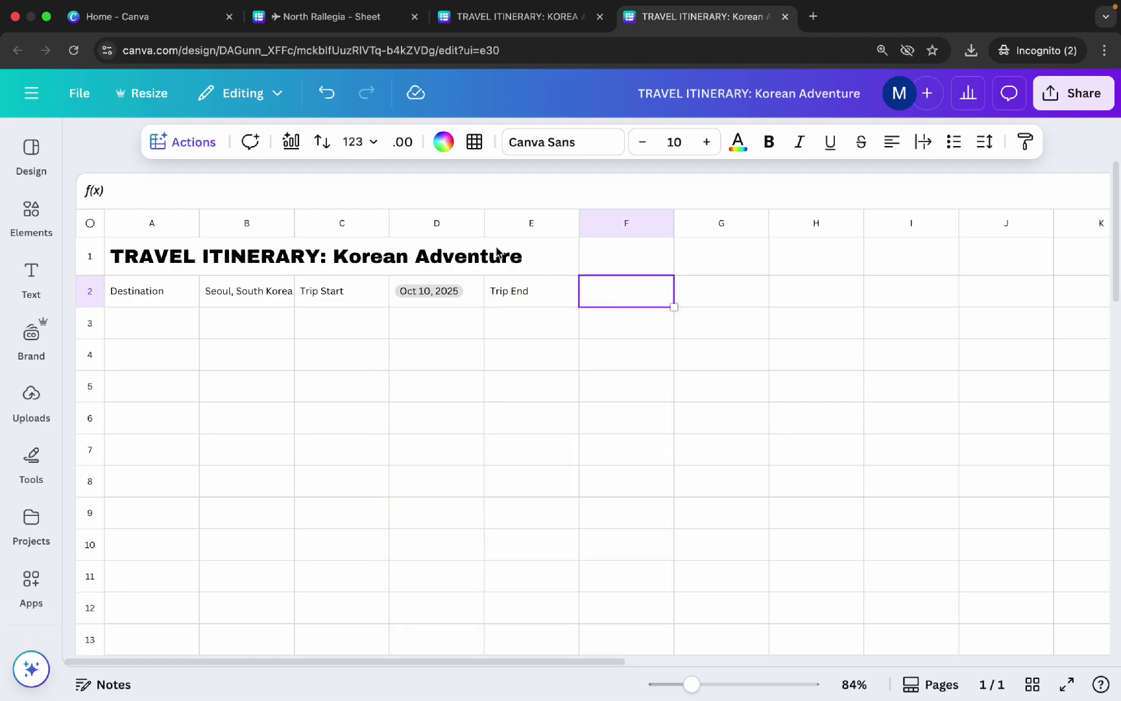
# Step: Insert a date in cell F2 for the trip end and set it to Oct 12, 2025
pyautogui.click(180, 144)
pyautogui.scroll(-5, 242, 315)
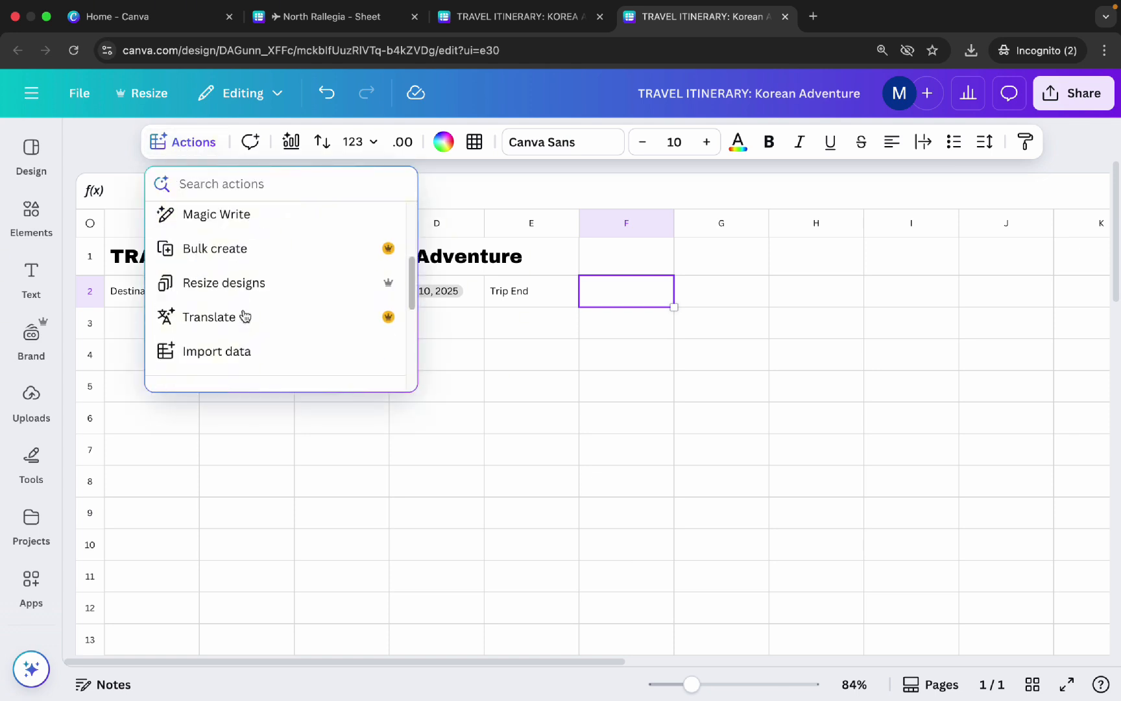
pyautogui.scroll(-3, 244, 316)
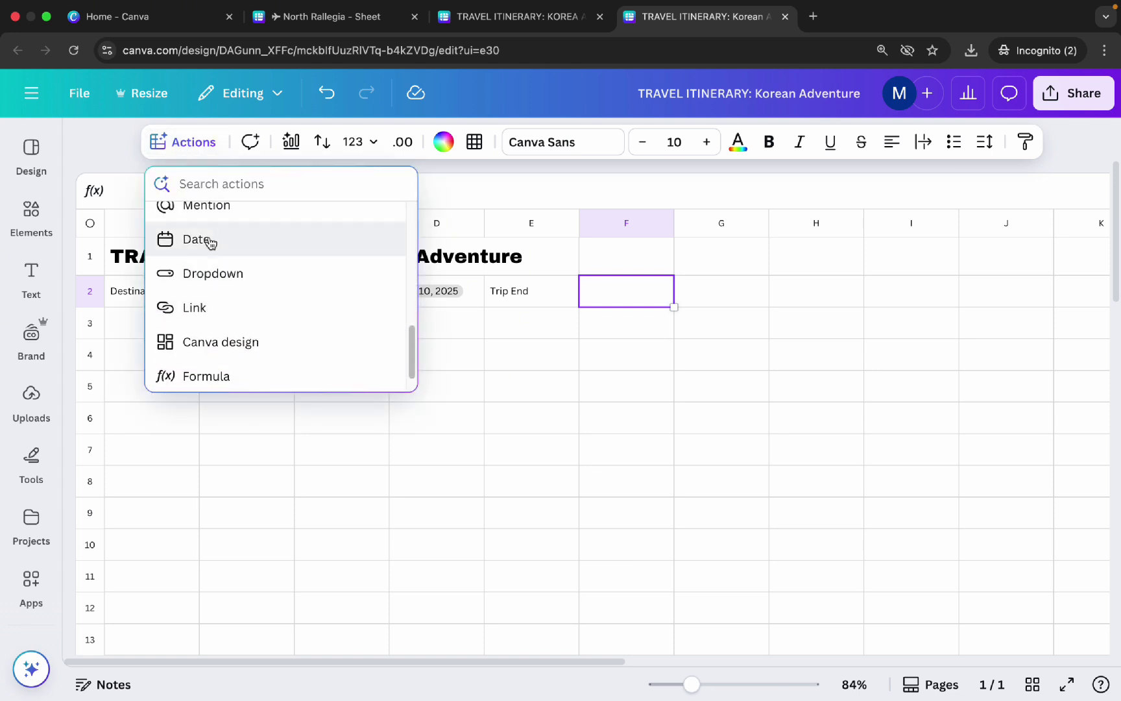
pyautogui.click(209, 242)
pyautogui.click(618, 292)
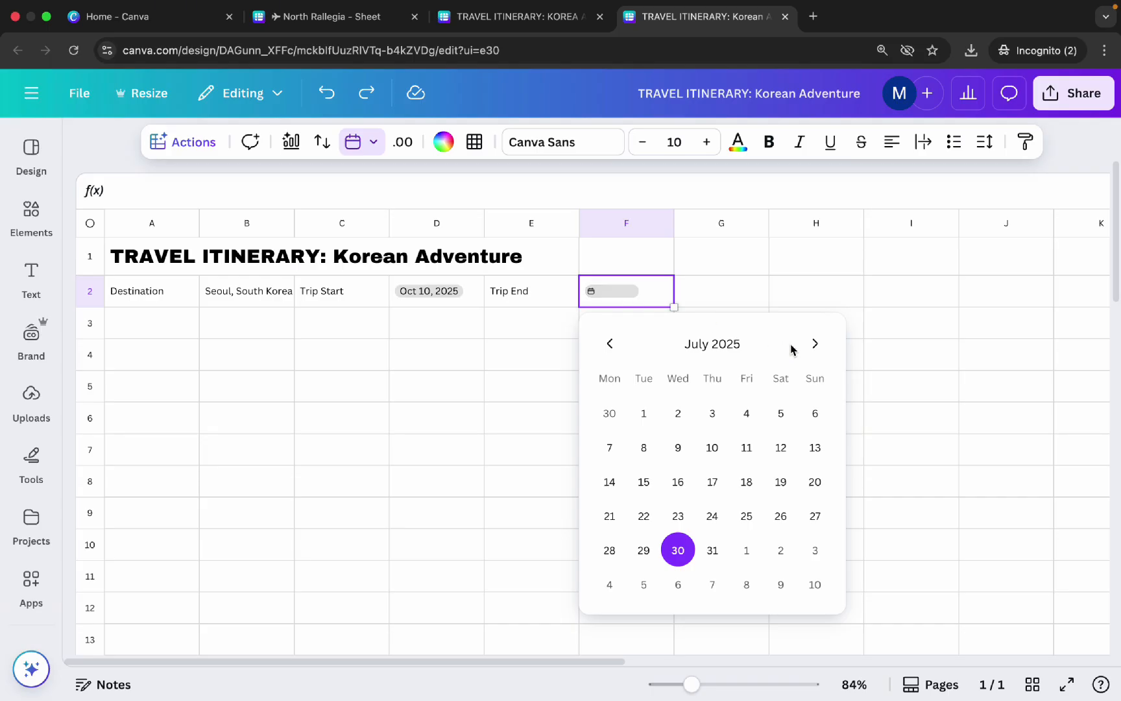
pyautogui.click(813, 344)
pyautogui.click(814, 344)
pyautogui.click(814, 343)
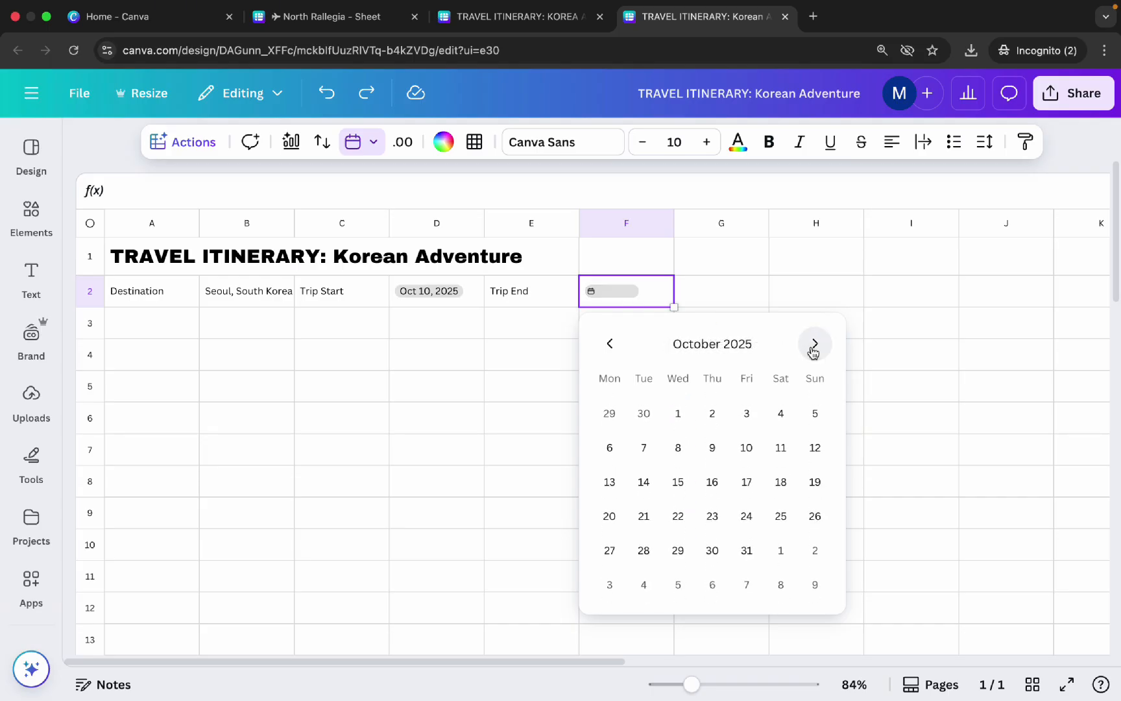
pyautogui.click(813, 447)
# Step: Enter the day headings "Day 1" in B3, "Day 2" in D3 and "Day 3" in F3
pyautogui.click(268, 325)
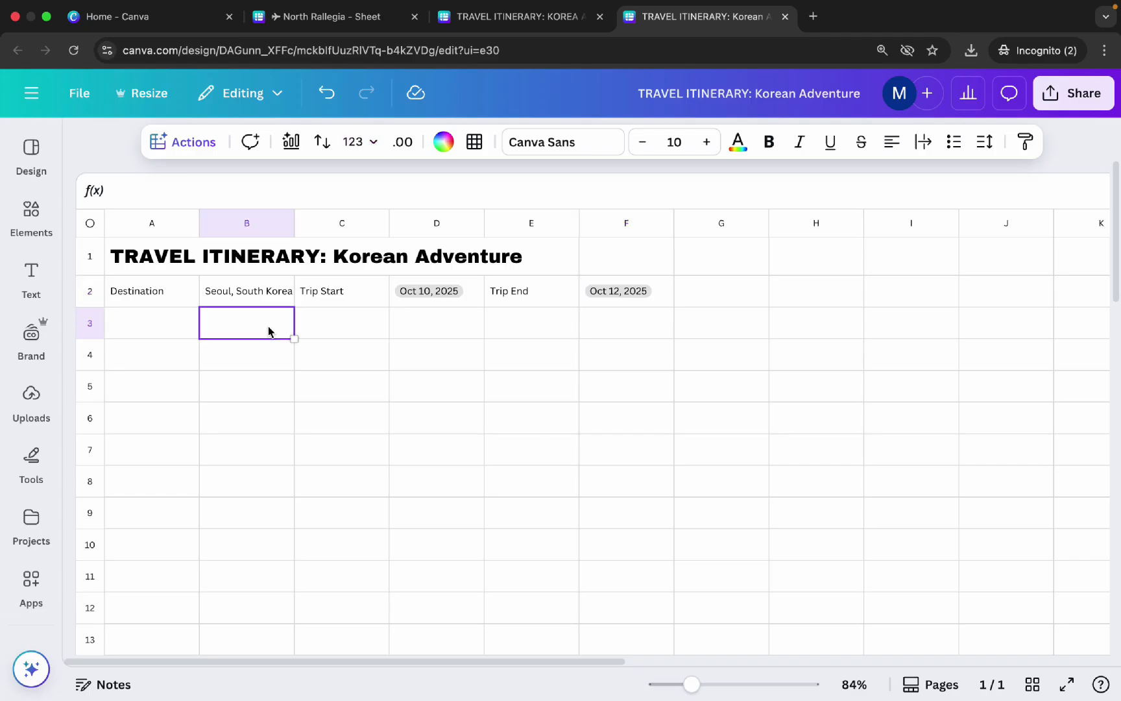
pyautogui.click(268, 327)
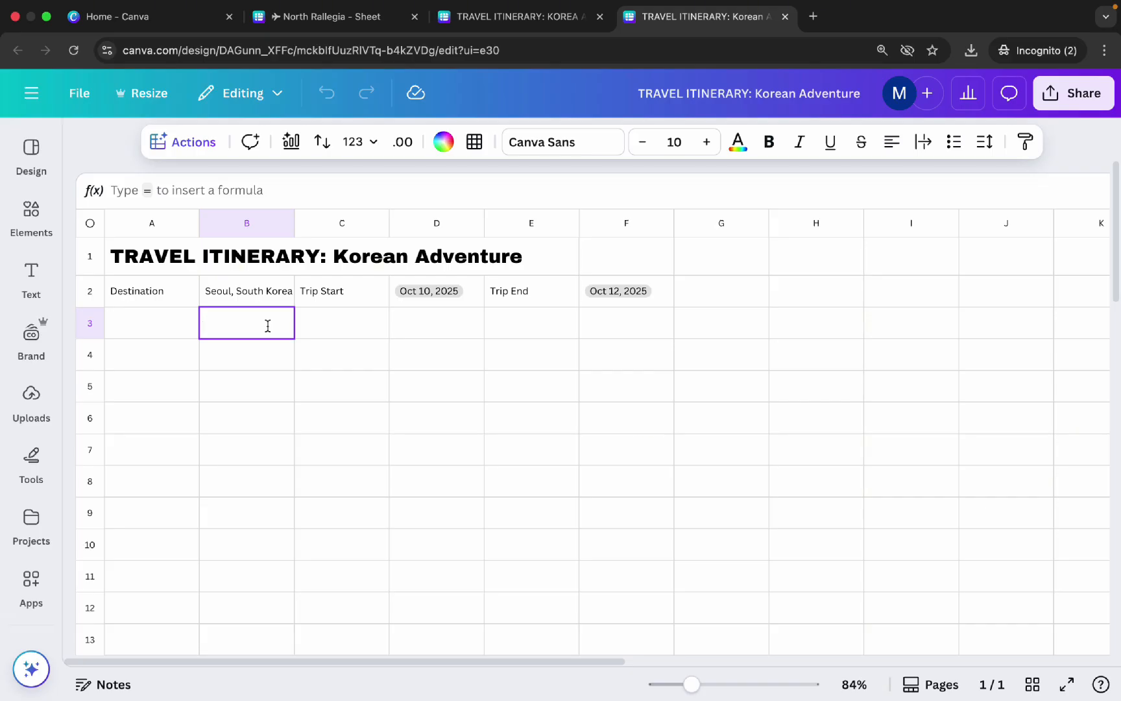
pyautogui.write('Day 1')
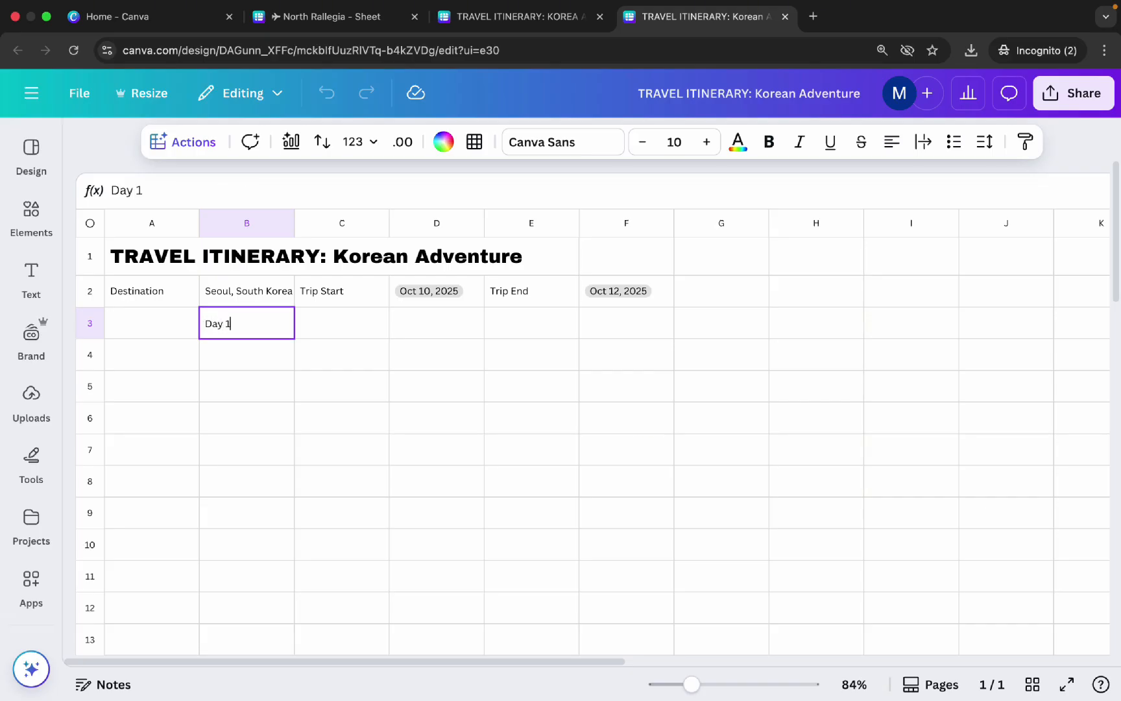
pyautogui.click(406, 332)
pyautogui.write('D')
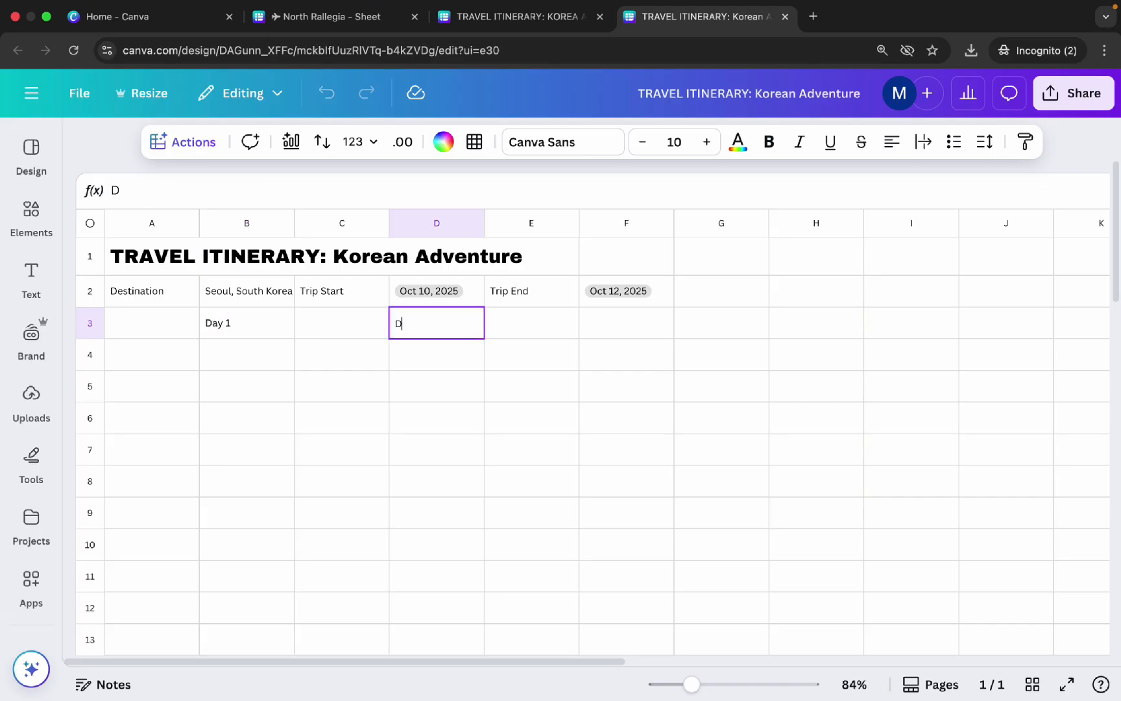
pyautogui.write('ay 2')
pyautogui.click(615, 333)
pyautogui.click(616, 333)
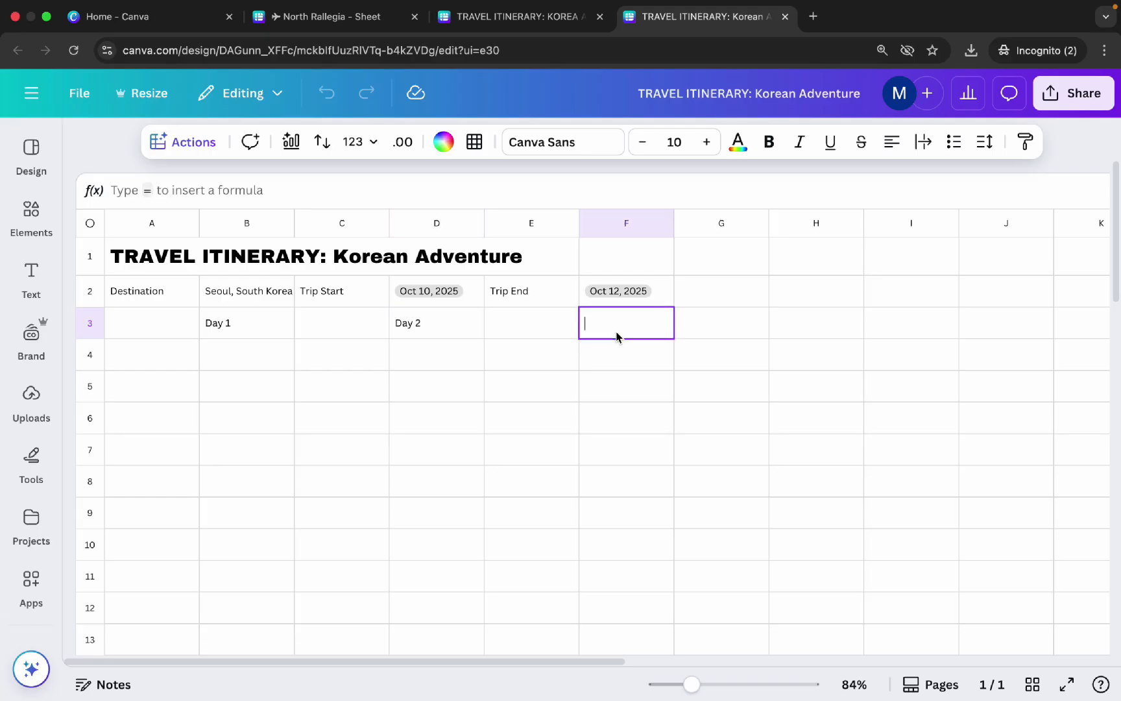
pyautogui.write('Dy')
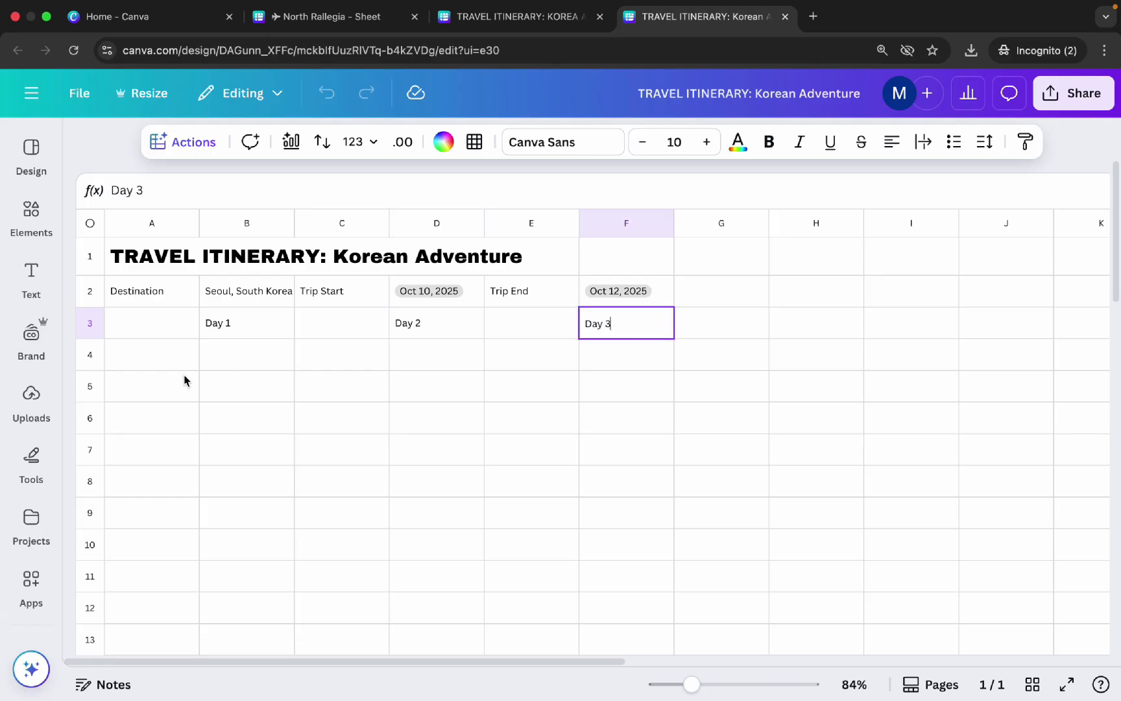
# Step: Insert a date in cell B4 under Day 1 and set it to Oct 10, 2025
pyautogui.click(255, 362)
pyautogui.click(203, 144)
pyautogui.scroll(-5, 243, 305)
pyautogui.click(240, 357)
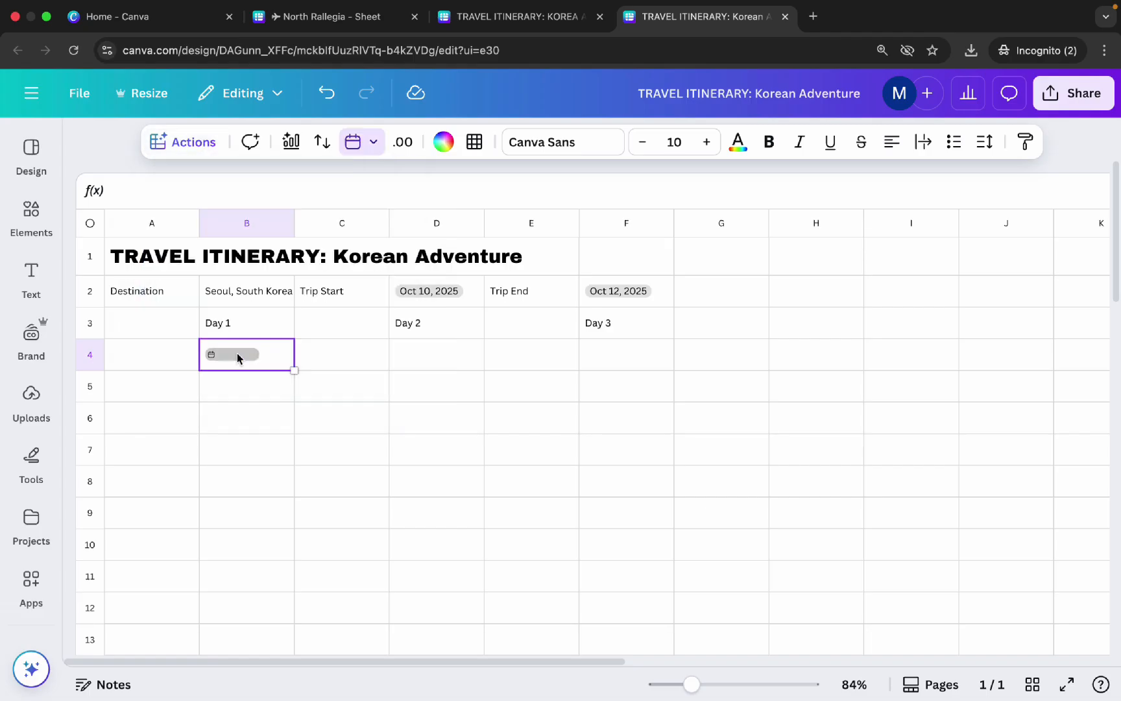
pyautogui.click(238, 356)
pyautogui.click(536, 372)
pyautogui.click(535, 372)
pyautogui.click(535, 372)
pyautogui.click(467, 473)
# Step: Insert a date in cell D4 under Day 2 and set it to Oct 11, 2025
pyautogui.click(440, 358)
pyautogui.click(184, 142)
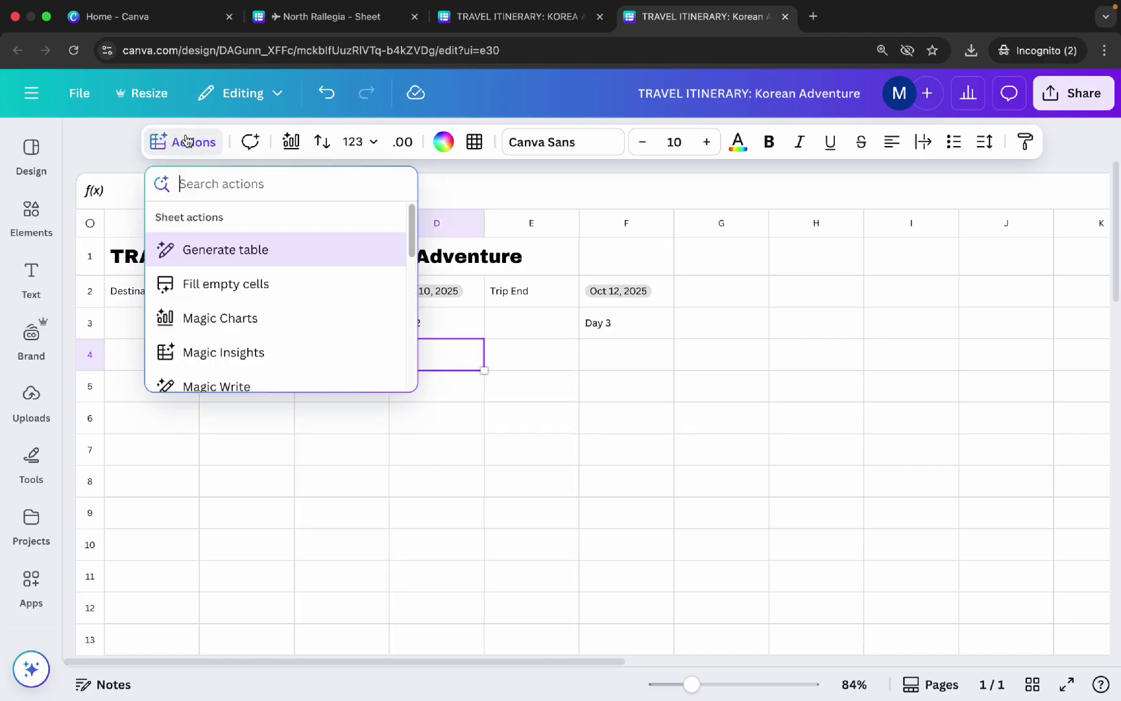
pyautogui.scroll(-5, 225, 312)
pyautogui.click(225, 328)
pyautogui.click(420, 362)
pyautogui.click(352, 369)
pyautogui.click(352, 369)
pyautogui.click(352, 369)
pyautogui.click(318, 473)
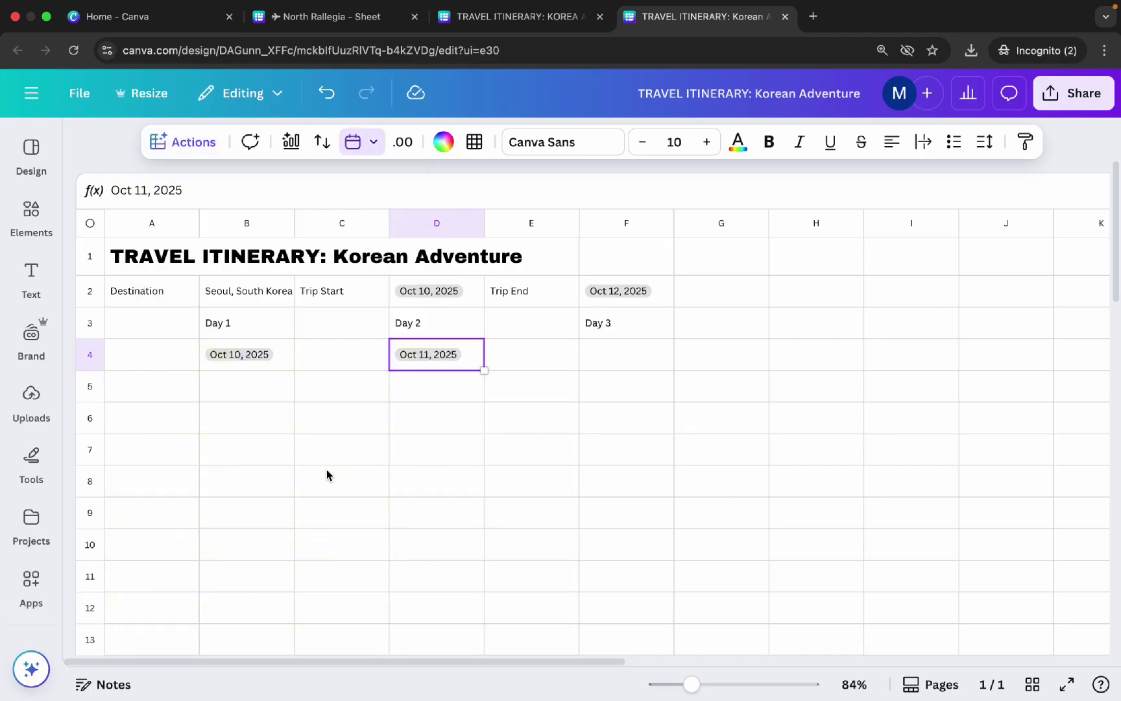
# Step: Insert a date in cell F4 under Day 3 and set it to Oct 12, 2025
pyautogui.click(624, 357)
pyautogui.click(183, 142)
pyautogui.scroll(-2, 340, 332)
pyautogui.scroll(-3, 324, 337)
pyautogui.click(312, 345)
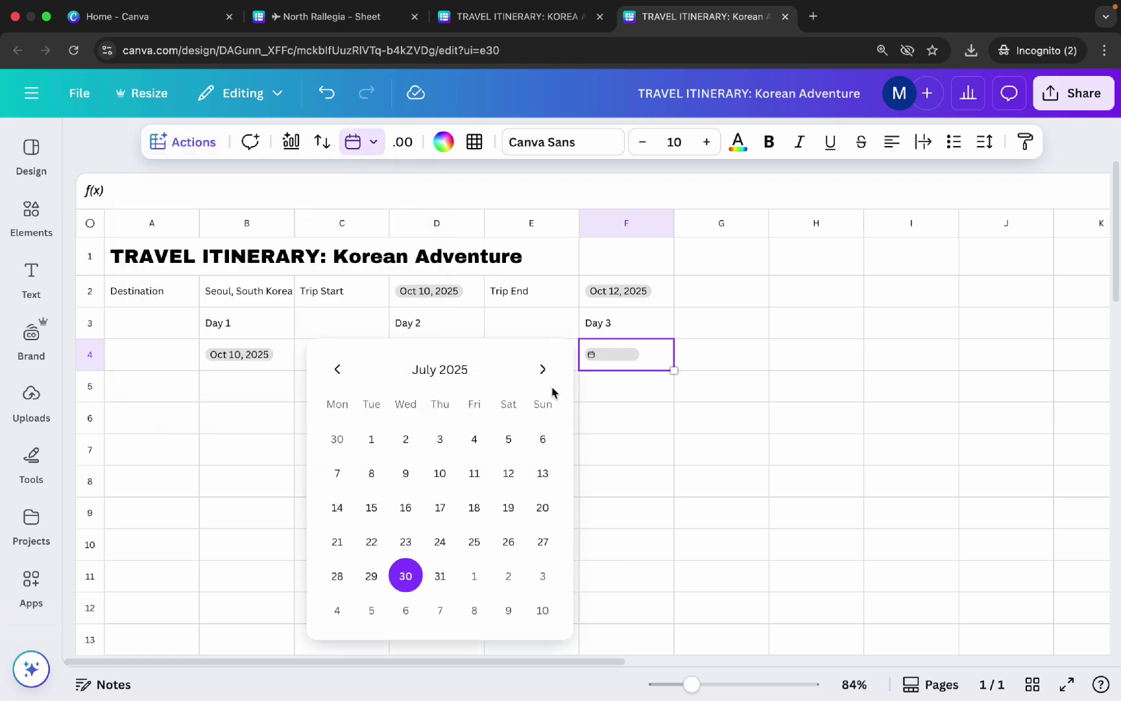
pyautogui.click(542, 369)
pyautogui.click(542, 369)
pyautogui.click(541, 369)
pyautogui.click(543, 472)
# Step: Enter the time-of-day labels "Morning" in A5, "Afternoon" in A7 and "Evening" in A9
pyautogui.write('Mo')
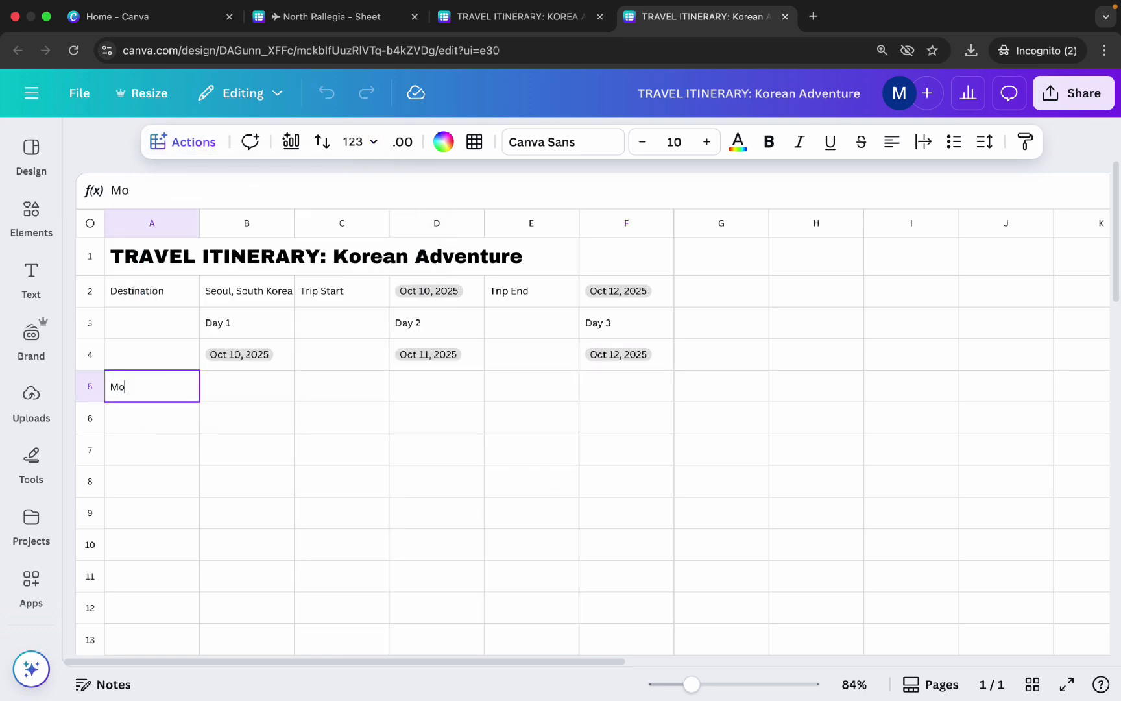
pyautogui.write('rning')
pyautogui.press('Return')
pyautogui.click(253, 430)
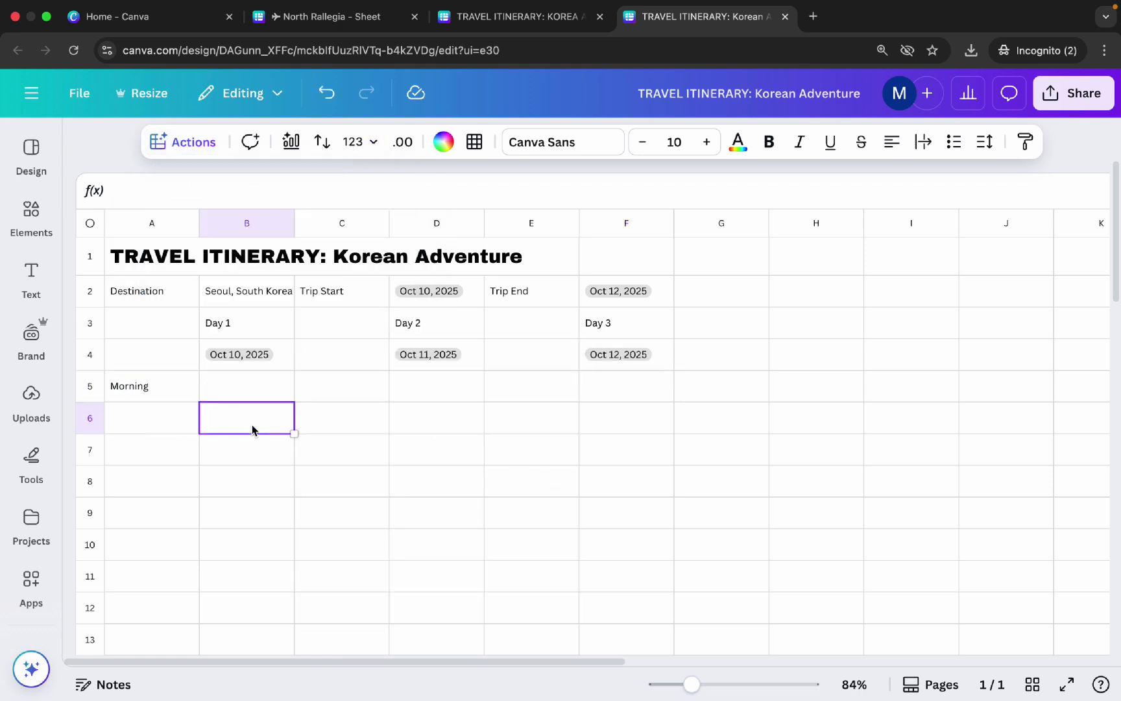
pyautogui.click(159, 454)
pyautogui.write('A')
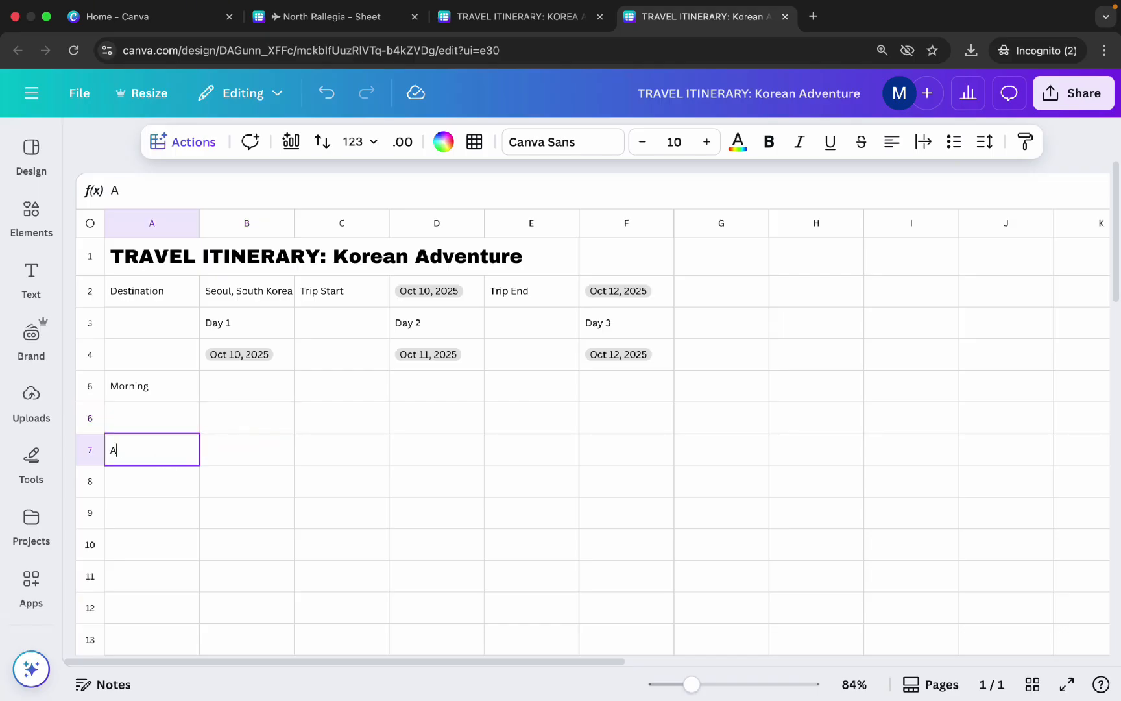
pyautogui.write('fternoon')
pyautogui.click(156, 512)
pyautogui.write('Evenin')
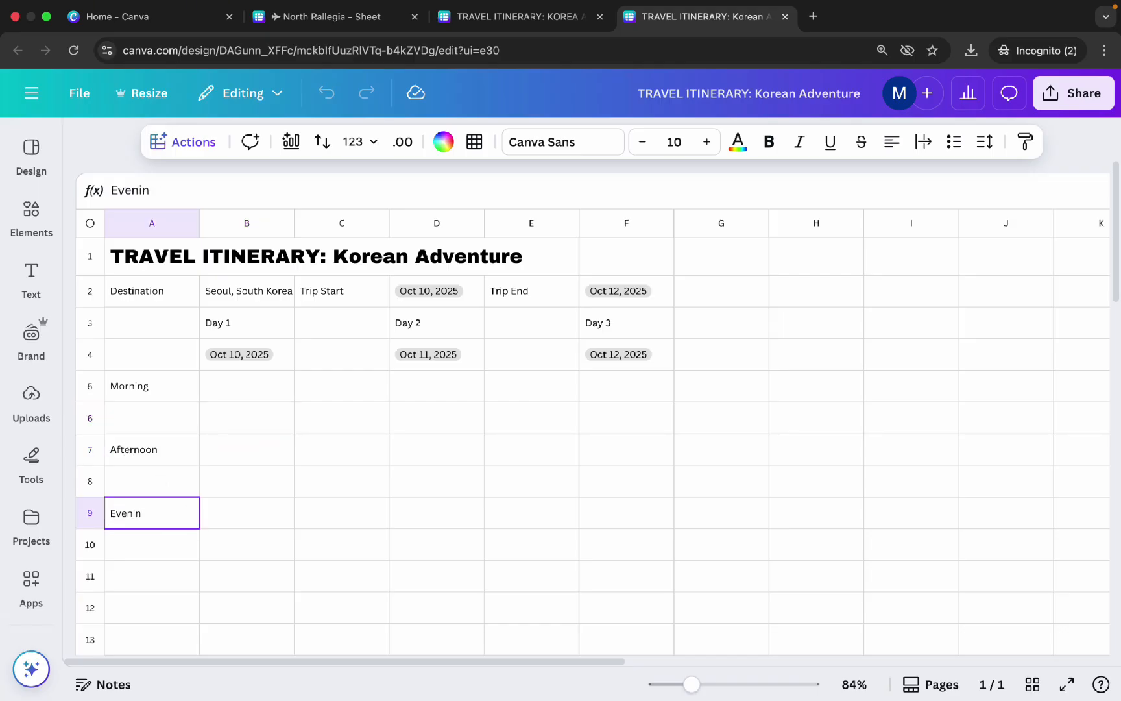
# Step: Enter "Han River Breakfast Picnic" as the Day 1 morning activity in B5 and widen column B to fit it
pyautogui.click(247, 400)
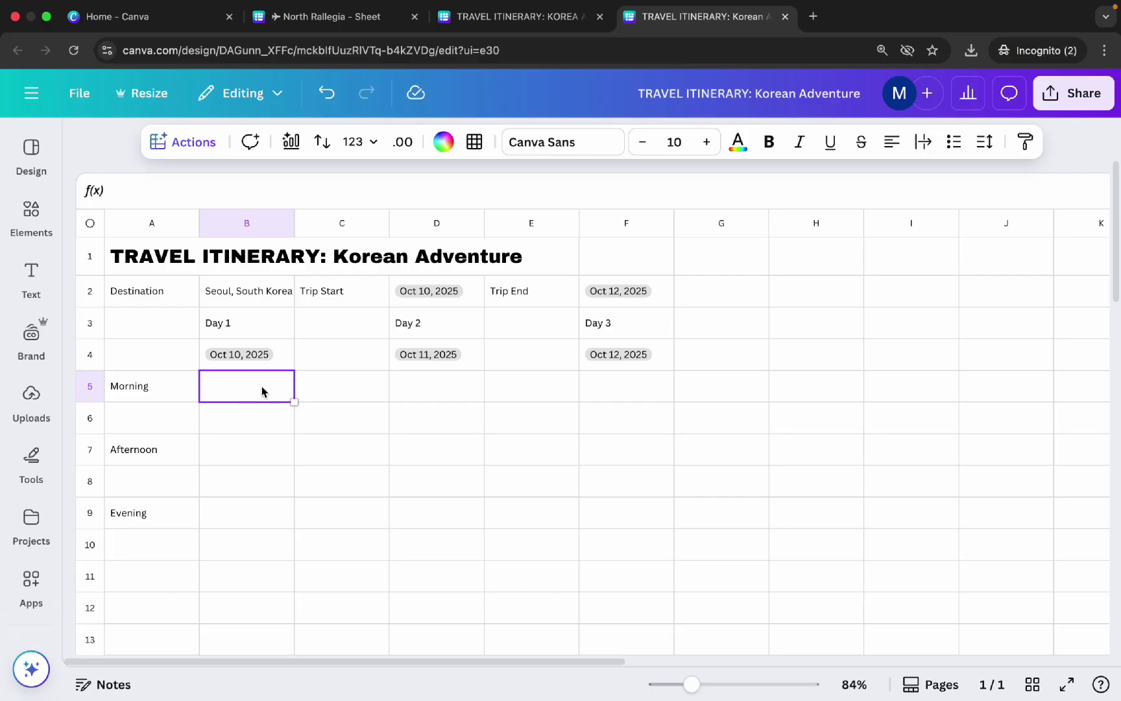
pyautogui.doubleClick(262, 387)
pyautogui.write('Han Riv')
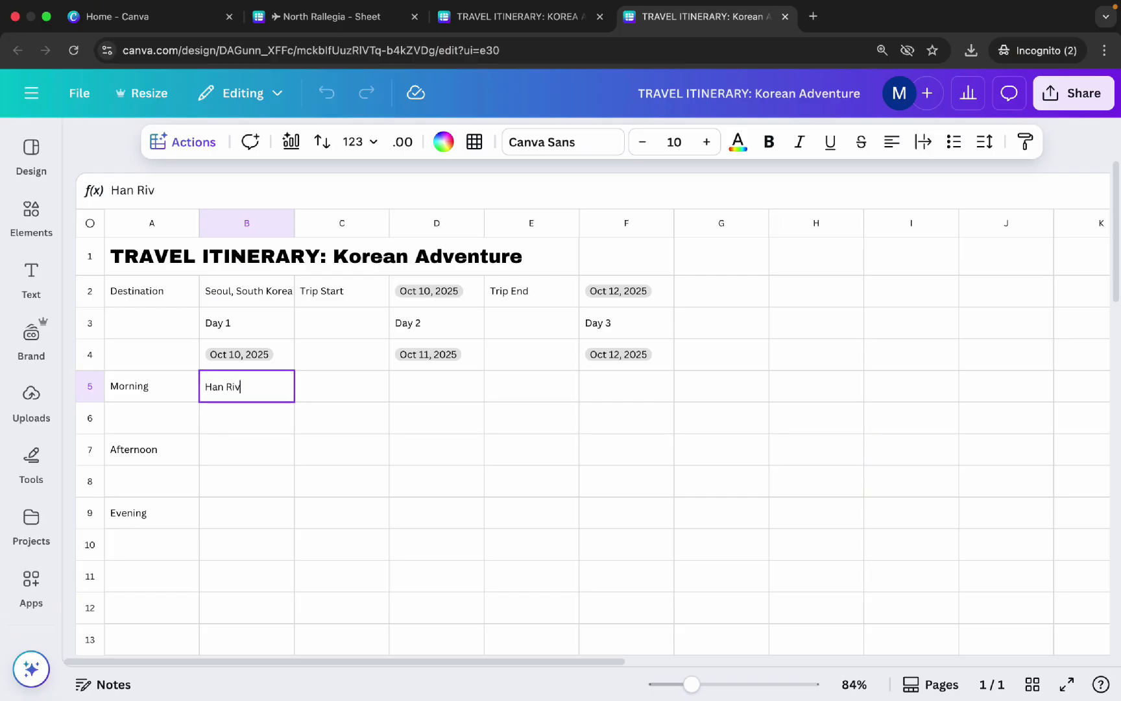
pyautogui.write('er Breakfast Picnic')
pyautogui.press('Tab')
# Step: Enter "Visit Gyeongbokgung Palace" as the Day 2 morning activity in D5 and widen column D to fit it
pyautogui.press('Tab')
pyautogui.write('Visit Gy')
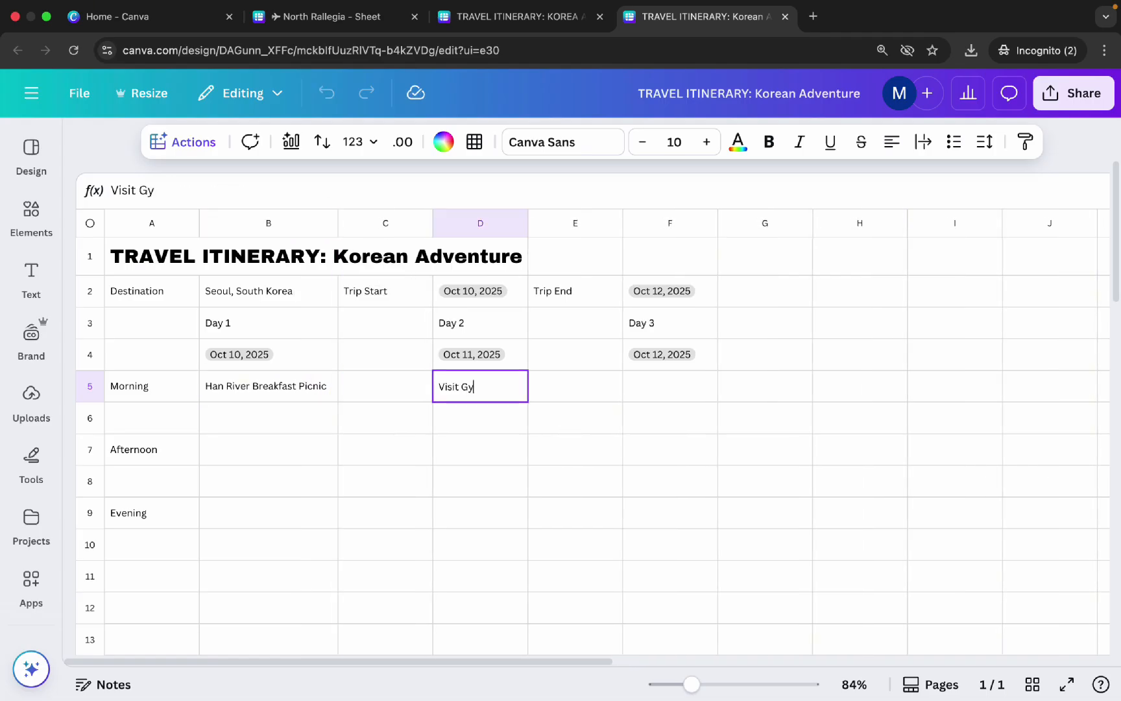
pyautogui.write('eongbokgung Palace')
pyautogui.press('Tab')
pyautogui.moveTo(528, 222); pyautogui.dragTo(581, 227)
# Step: Enter "Bukchon Hanok Village walk" as the Day 3 morning activity in F5 and fit column F to the text
pyautogui.click(686, 393)
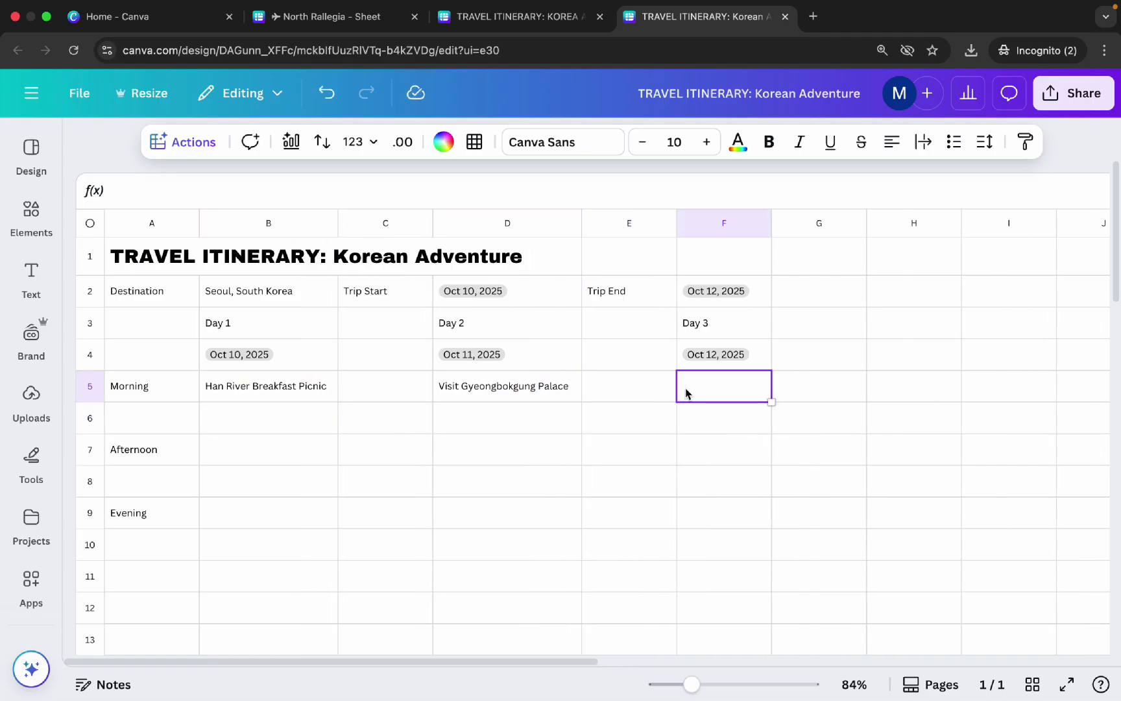
pyautogui.write('Bukchon Hanok Village walk')
pyautogui.click(765, 222)
pyautogui.doubleClick(771, 223)
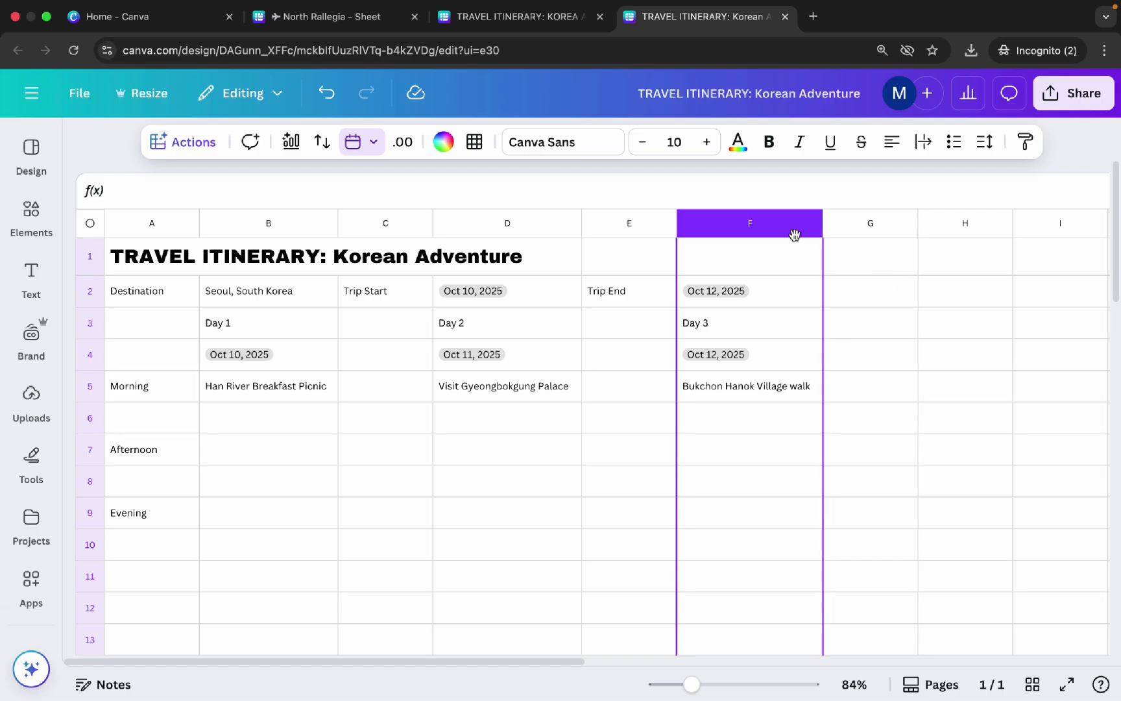
# Step: Enter "Insadong cultural street" as the Day 1 afternoon activity in B7
pyautogui.click(283, 452)
pyautogui.write('Insadong cultural street')
pyautogui.press('Tab')
# Step: Enter "Street food tour in Myeongdong" as the Day 2 afternoon activity in D7 and fit column D to the text
pyautogui.press('Tab')
pyautogui.write('S')
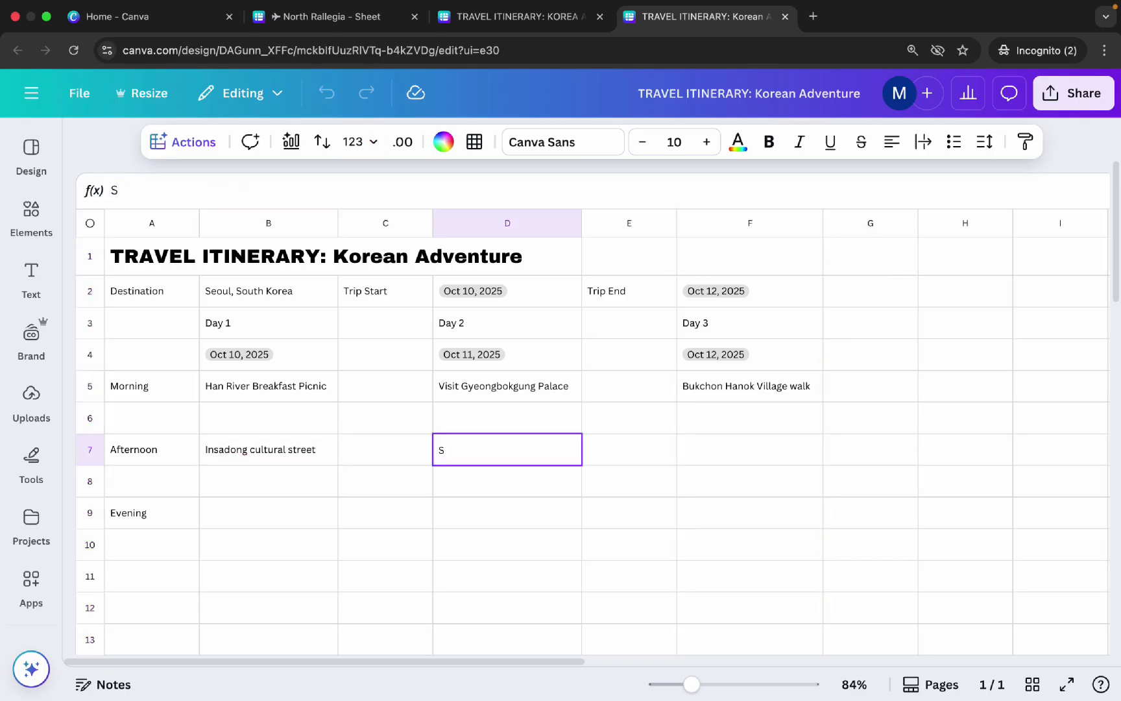
pyautogui.write('treet food tour in Myeongdong')
pyautogui.press('Tab')
pyautogui.doubleClick(581, 224)
# Step: Enter "Shopping at Dongdaemun Design Plaza" as the Day 3 afternoon activity in F7 and fit column F to the text
pyautogui.press('Tab')
pyautogui.write('Shopping')
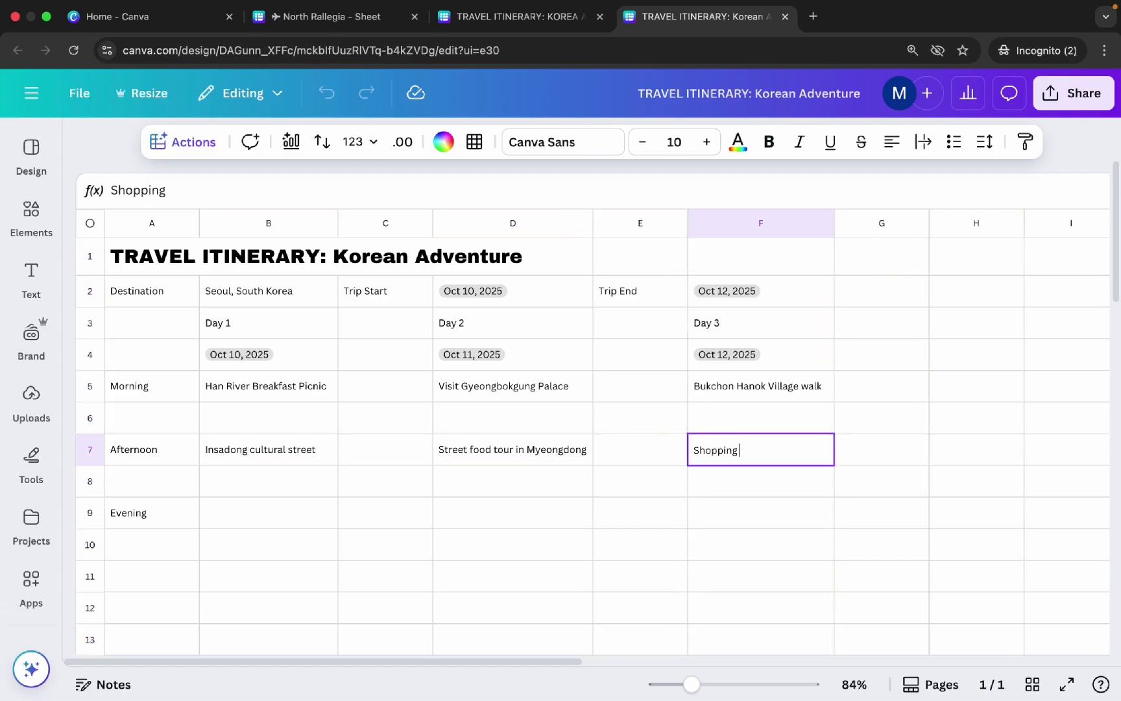
pyautogui.write(' at Dongdaemun Design Plaza')
pyautogui.click(758, 491)
pyautogui.doubleClick(833, 223)
# Step: Enter the evening activities "Seoul Tower sunset view" in B9 and "Han River night cruise" in D9
pyautogui.click(225, 524)
pyautogui.write('Seo')
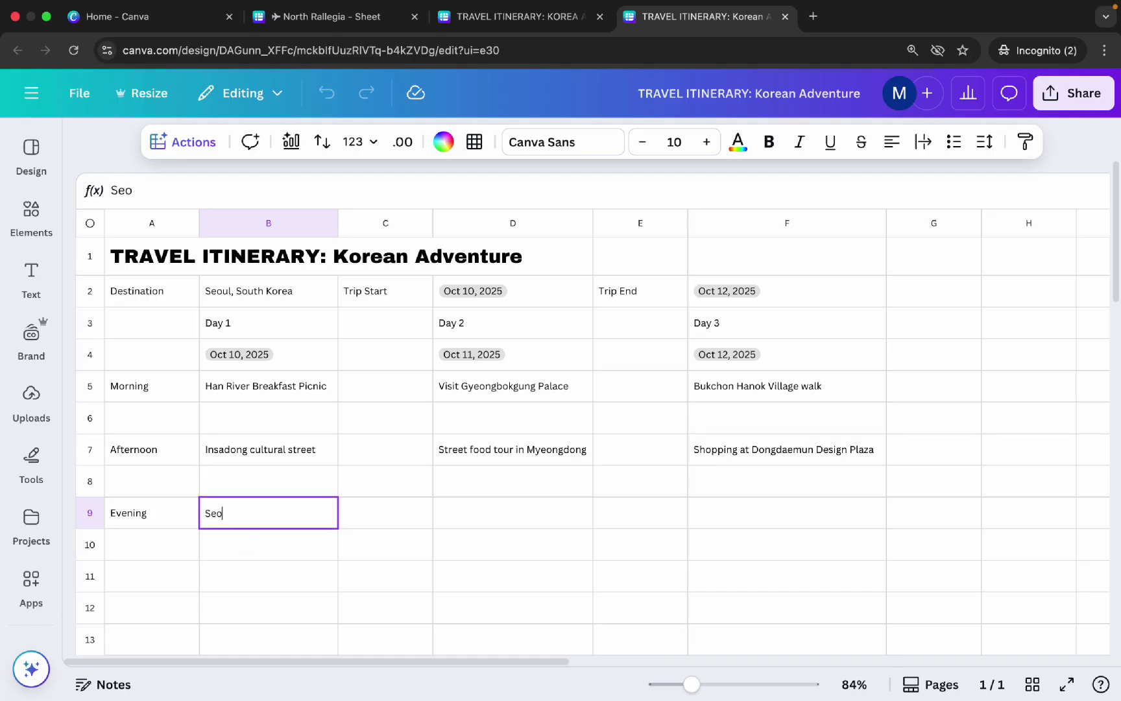
pyautogui.write('ul Tower sunset view')
pyautogui.press('Tab')
pyautogui.press('Tab')
pyautogui.write('Han River night cruise')
pyautogui.press('Tab')
# Step: Enter "Koren BBQ farewell dinner" as the Day 3 evening activity in F9
pyautogui.press('Tab')
pyautogui.write('Koren NNQ f')
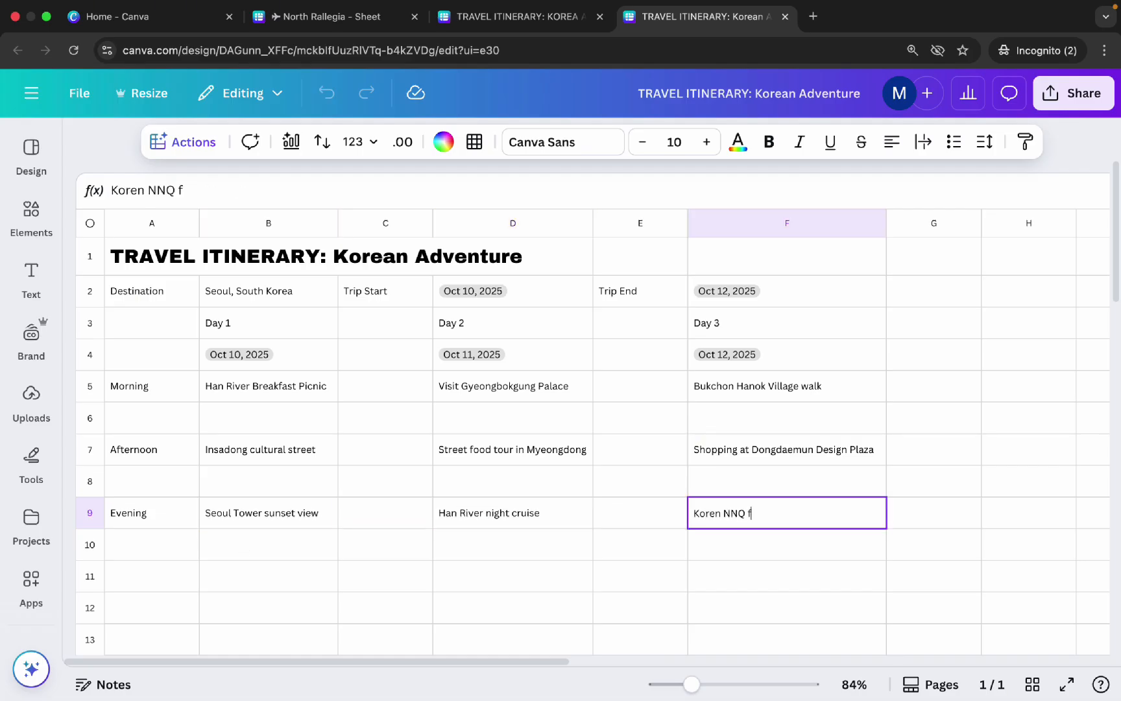
pyautogui.write('arewell dinner')
pyautogui.press('Left')
pyautogui.press('Left')
pyautogui.press('Left')
pyautogui.press('Left')
pyautogui.press('Left')
pyautogui.press('Left')
pyautogui.press('Left')
pyautogui.press('Left')
pyautogui.press('Left')
pyautogui.press('Left')
pyautogui.press('Left')
pyautogui.press('Left')
pyautogui.press('Left')
pyautogui.press('Left')
pyautogui.press('Left')
pyautogui.press('Left')
pyautogui.press('Left')
pyautogui.press('BackSpace')
pyautogui.press('BackSpace')
pyautogui.write('BB')
pyautogui.click(180, 579)
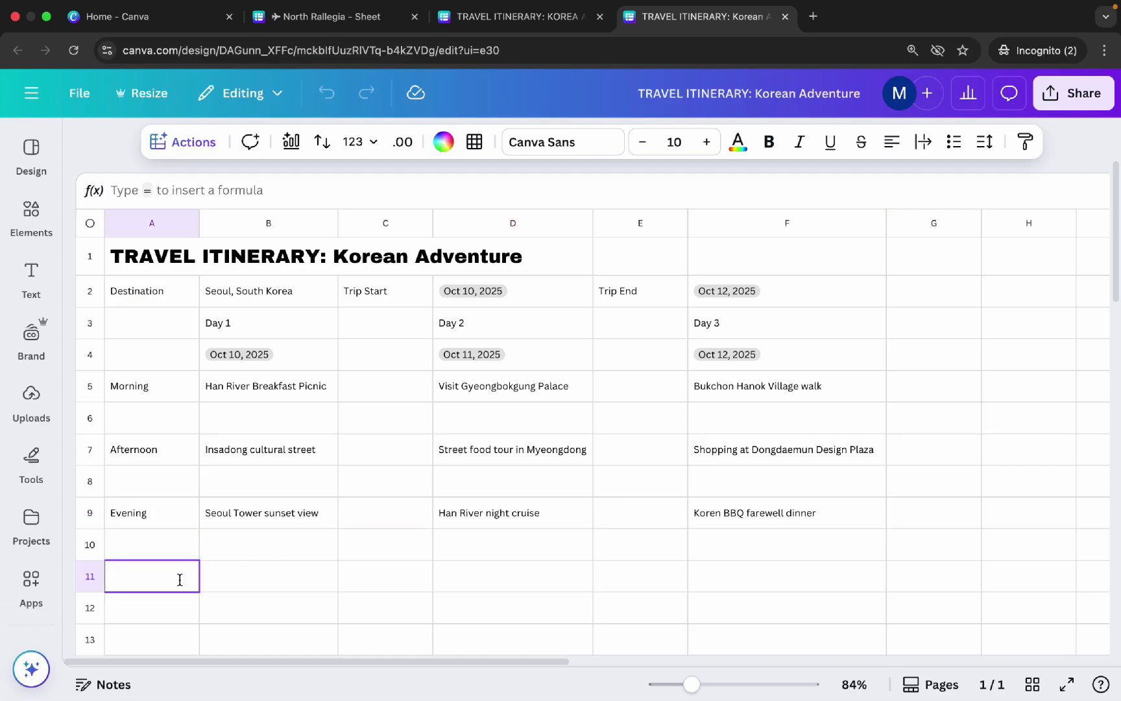
# Step: Add a comments row with "Comments:" in A11 and "Get a T-money card for public transportation" in B11
pyautogui.write('Comment')
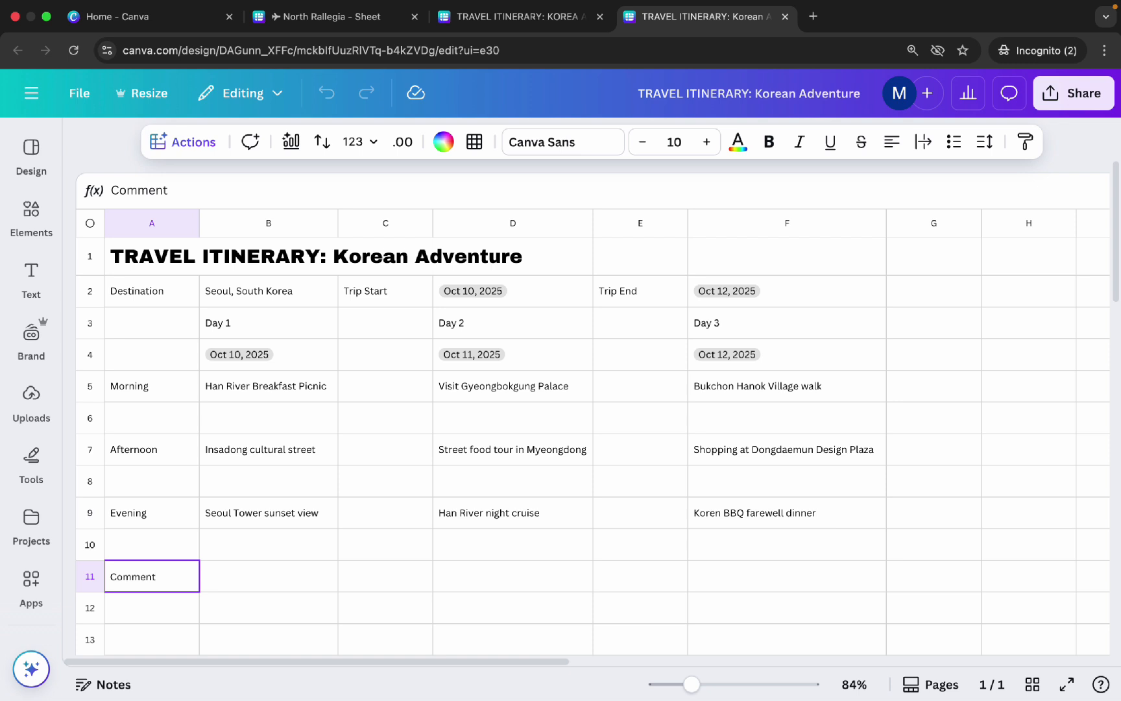
pyautogui.write('s:')
pyautogui.click(250, 576)
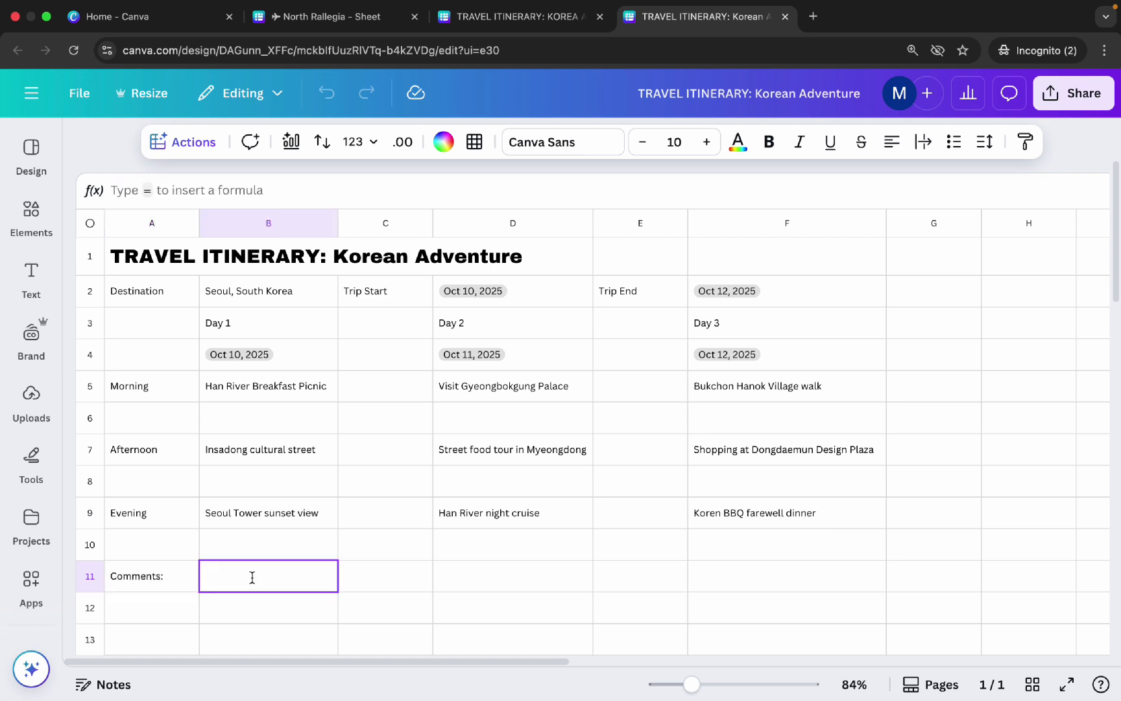
pyautogui.write('Get a T-money card for public transport')
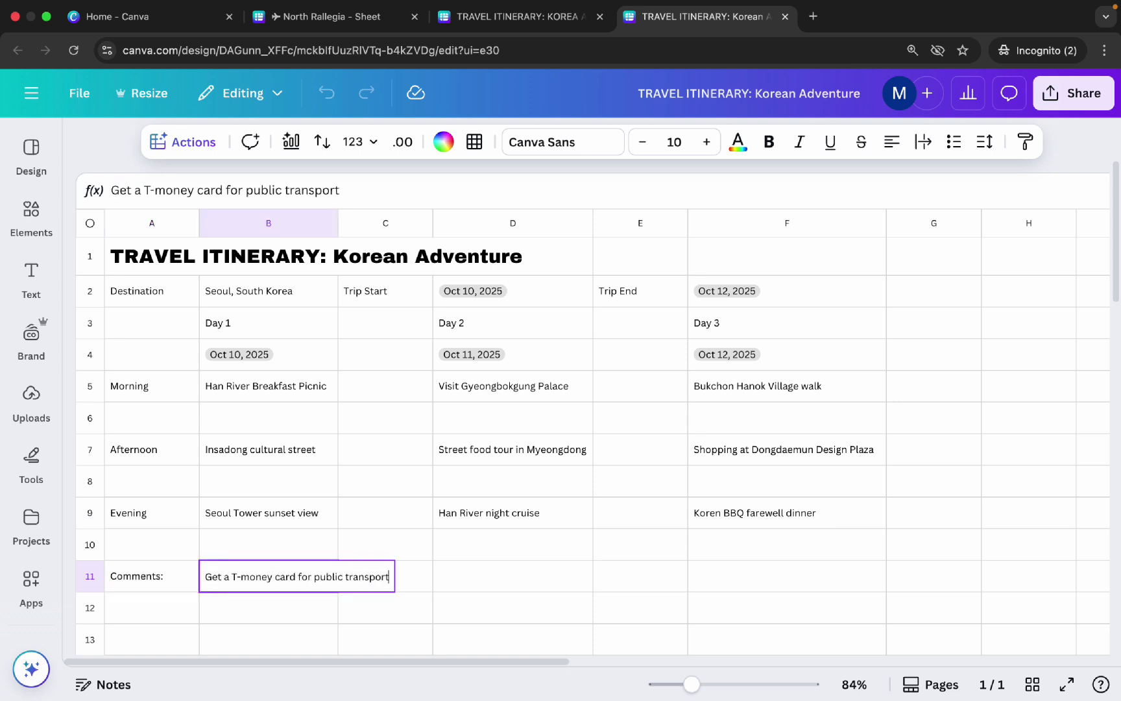
pyautogui.write('ation')
pyautogui.press('Return')
# Step: Merge cells G1 to G11 into one divider cell and narrow column G to about half its width
pyautogui.click(947, 262)
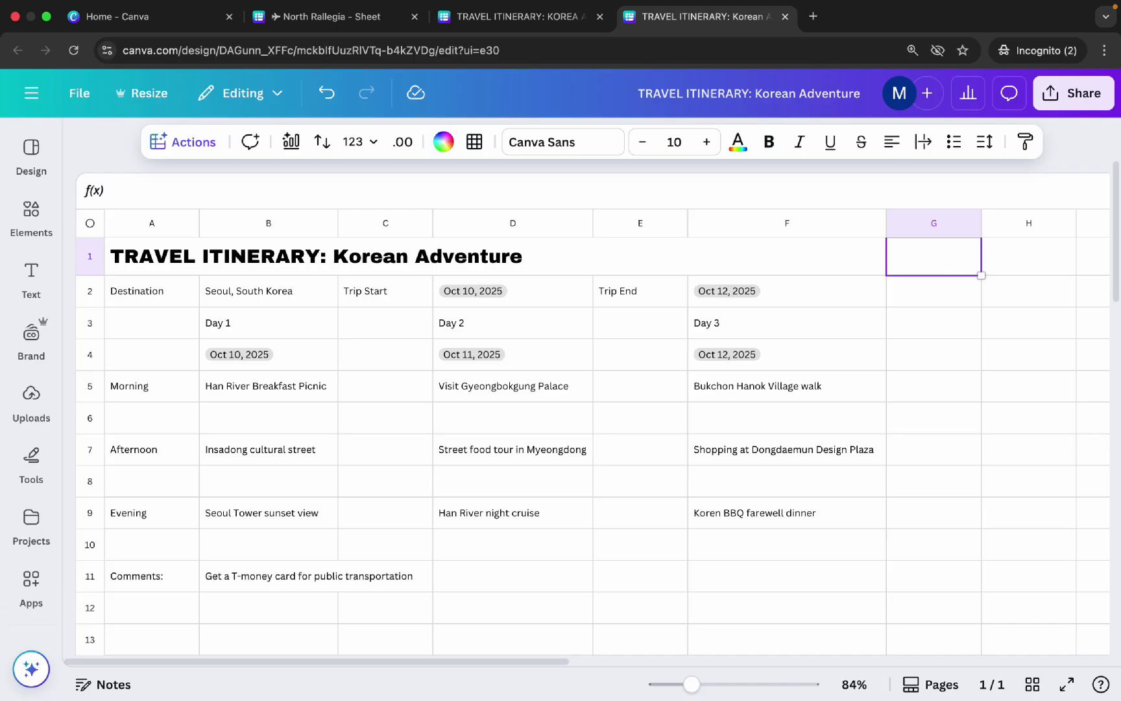
pyautogui.moveTo(947, 263); pyautogui.dragTo(927, 582)
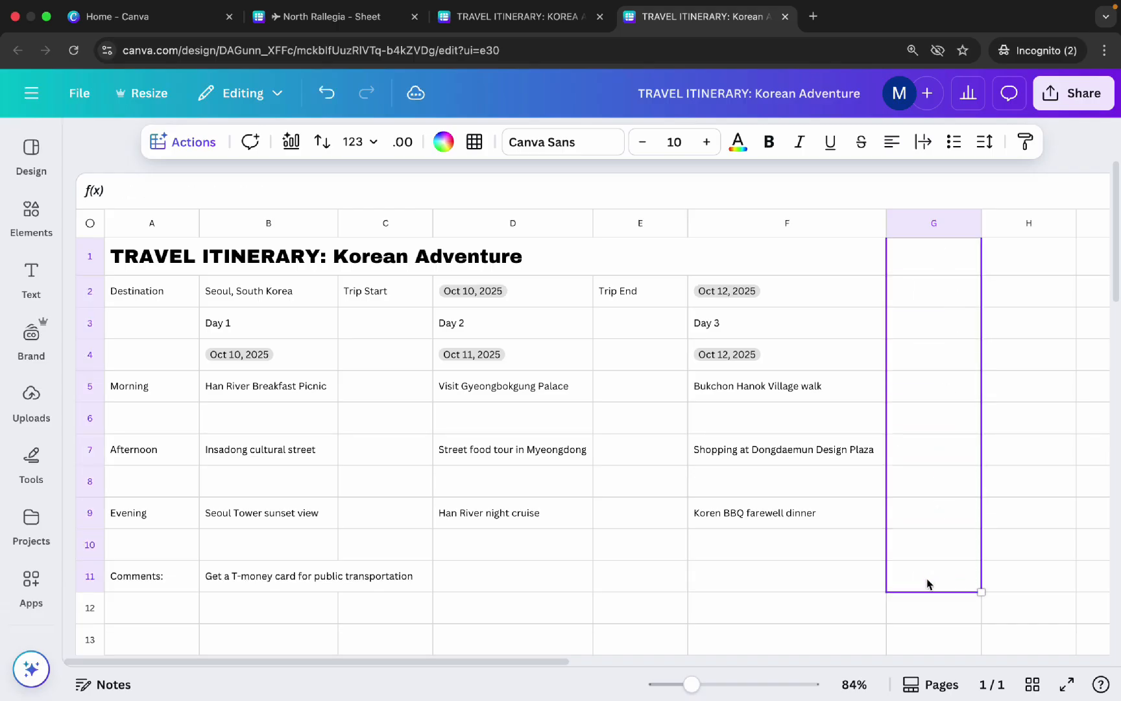
pyautogui.rightClick(928, 582)
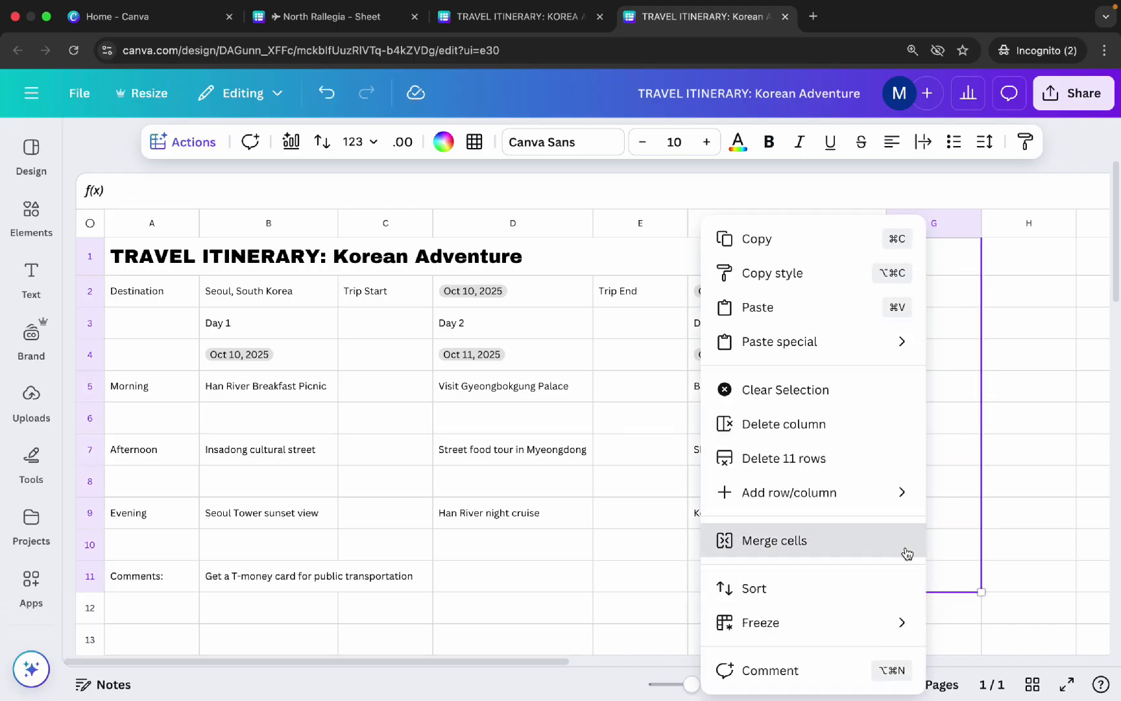
pyautogui.click(907, 553)
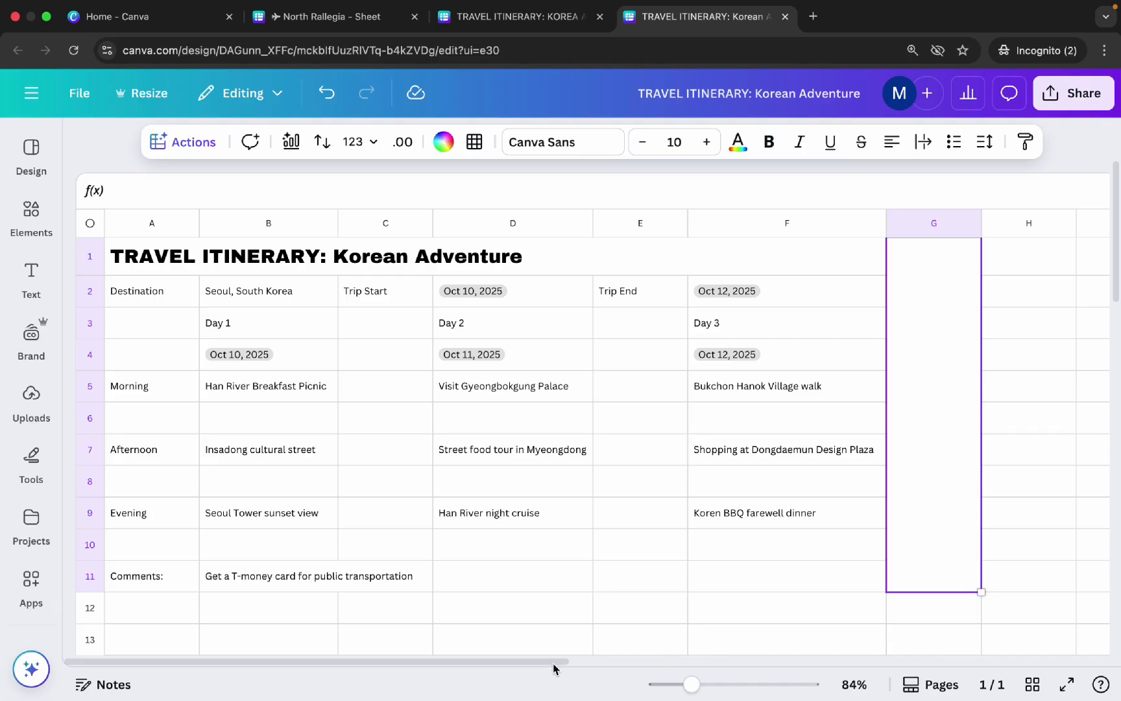
pyautogui.moveTo(553, 668); pyautogui.dragTo(721, 675)
pyautogui.click(735, 364)
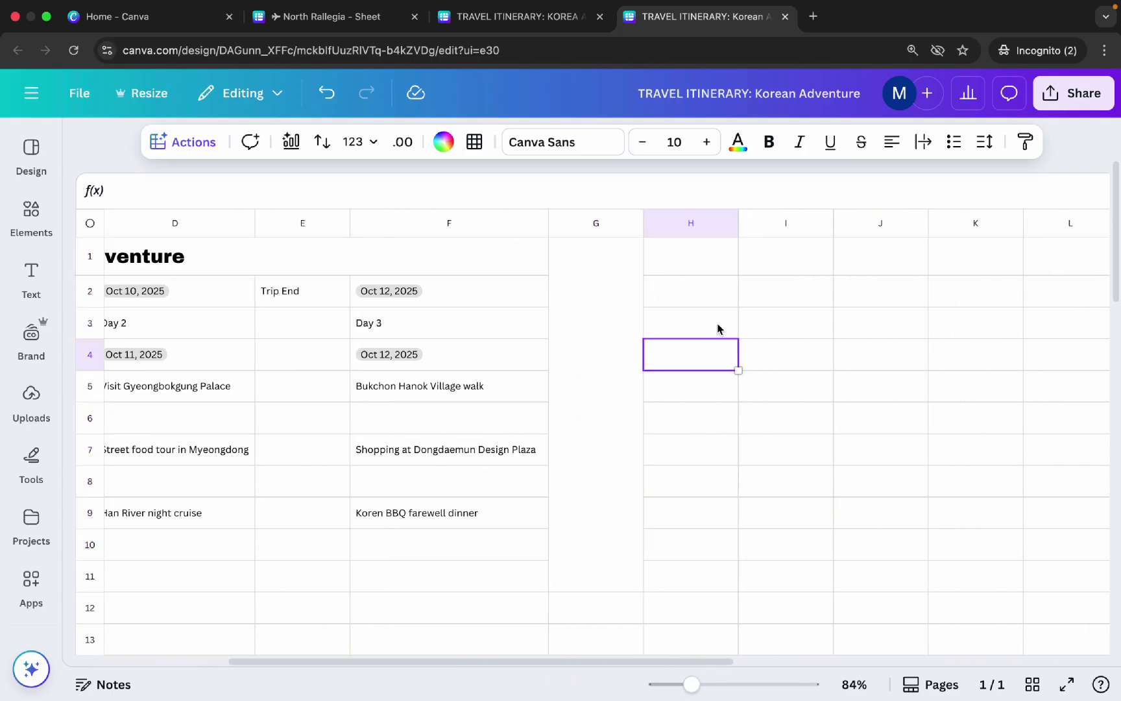
pyautogui.moveTo(641, 231); pyautogui.dragTo(596, 234)
# Step: Enter the heading "TRAVEL GUIDE RESOURCES" in H1
pyautogui.click(663, 262)
pyautogui.write('TRAVEL RESOURCE')
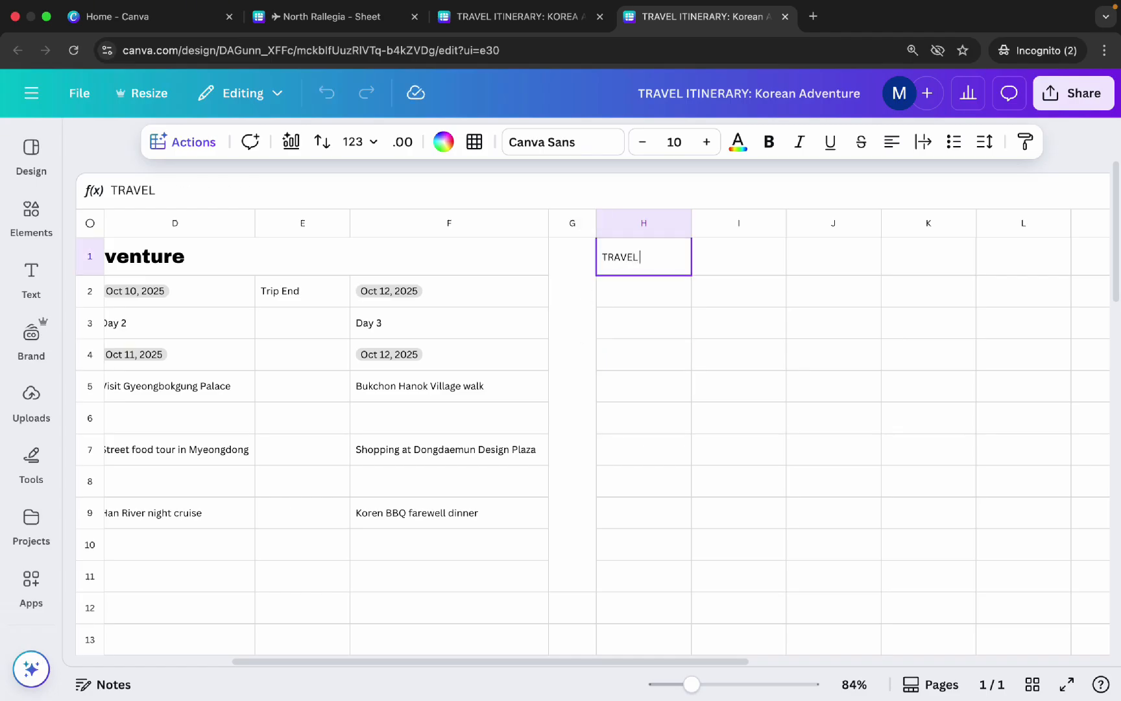
pyautogui.press('BackSpace')
pyautogui.press('BackSpace')
pyautogui.press('BackSpace')
pyautogui.press('BackSpace')
pyautogui.press('BackSpace')
pyautogui.press('BackSpace')
pyautogui.press('BackSpace')
pyautogui.press('BackSpace')
pyautogui.write('GUIDE RESOURCES')
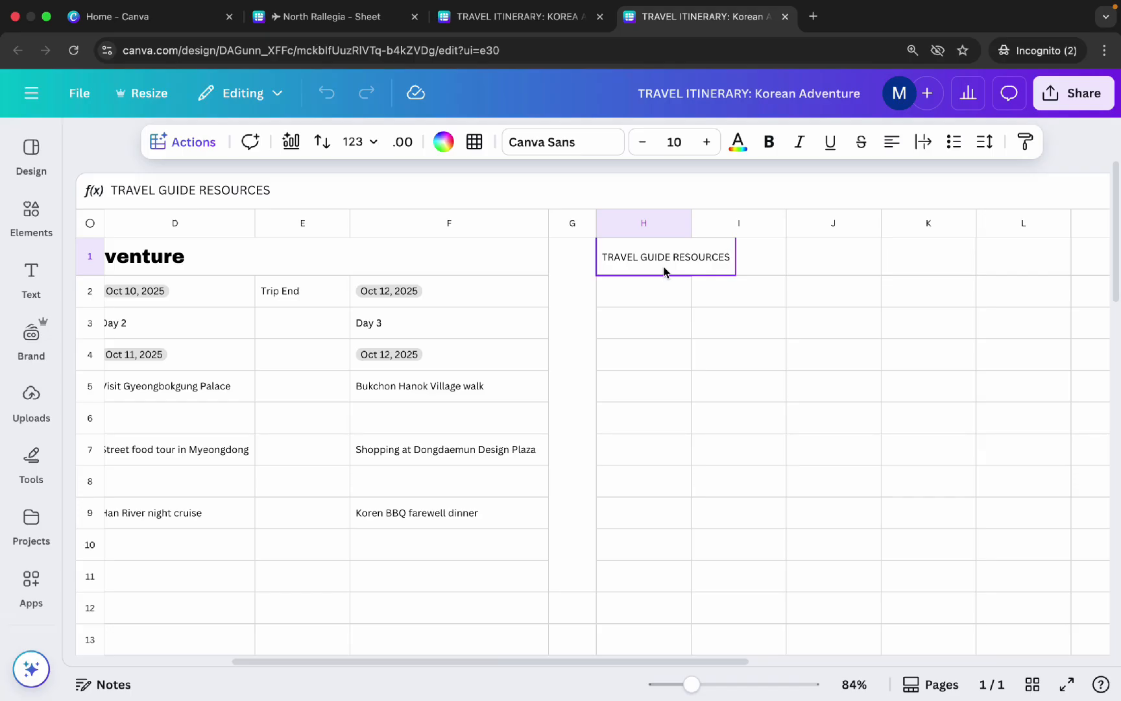
pyautogui.click(701, 305)
# Step: Merge the resources heading across cells H1 to J1
pyautogui.moveTo(672, 270); pyautogui.dragTo(812, 270)
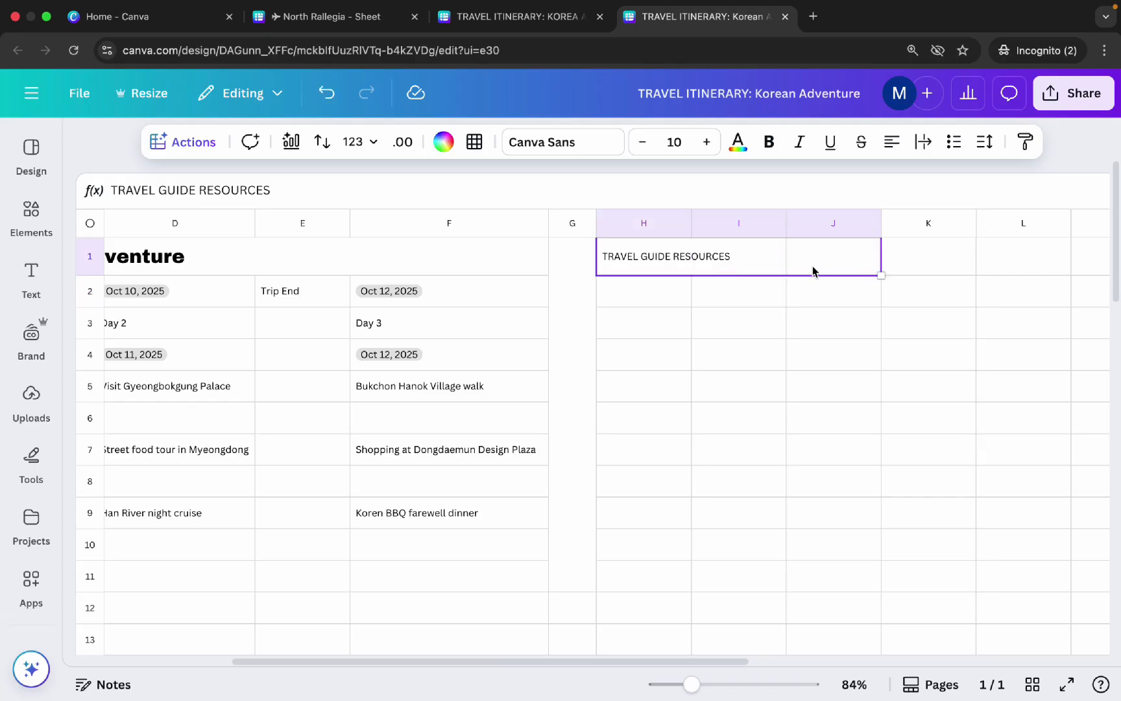
pyautogui.rightClick(812, 270)
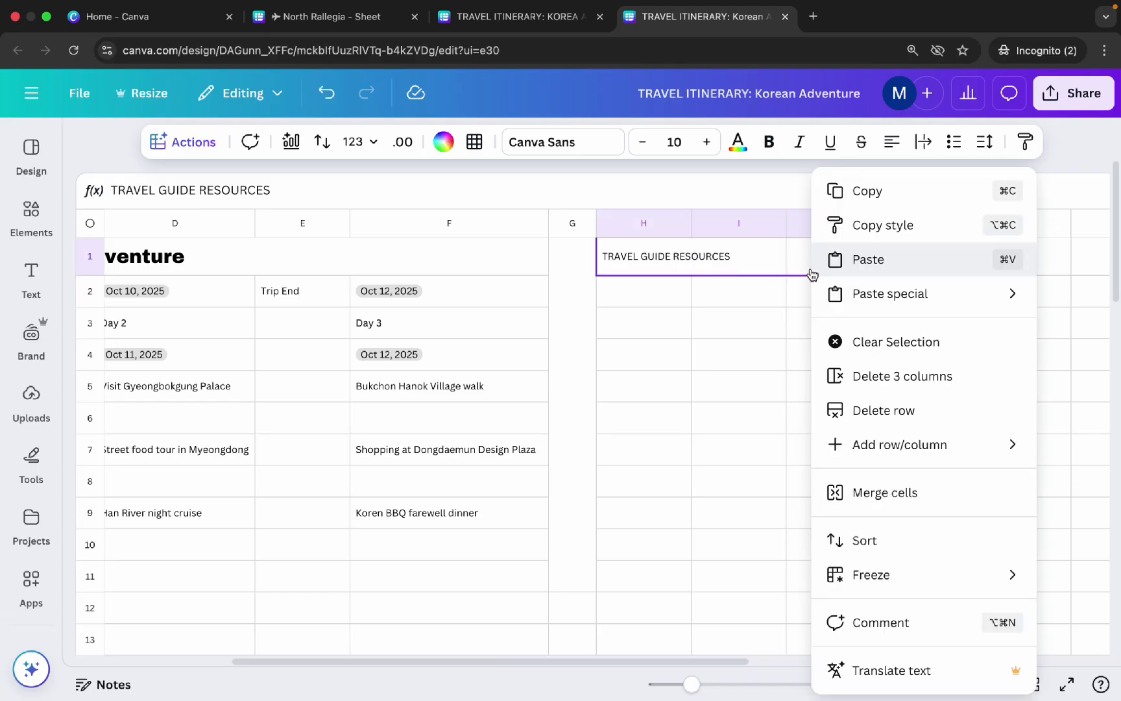
pyautogui.click(884, 493)
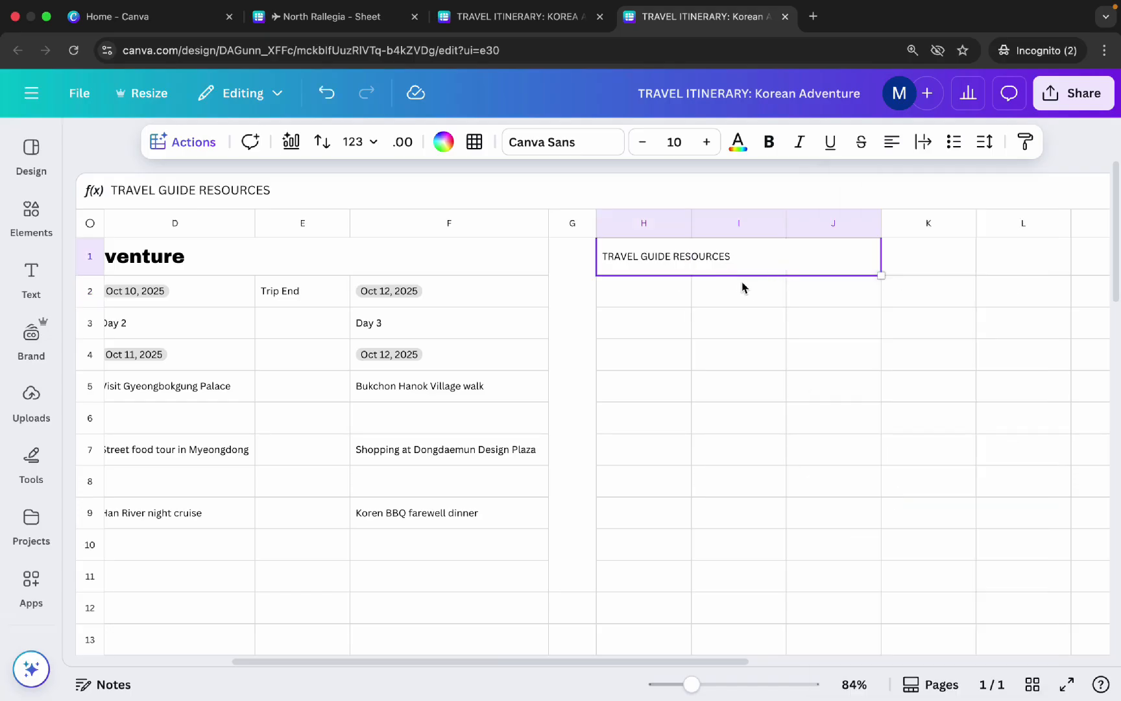
# Step: Format the resources heading as bold, size 20, in Archivo Black, and widen column J so the full heading fits
pyautogui.click(674, 141)
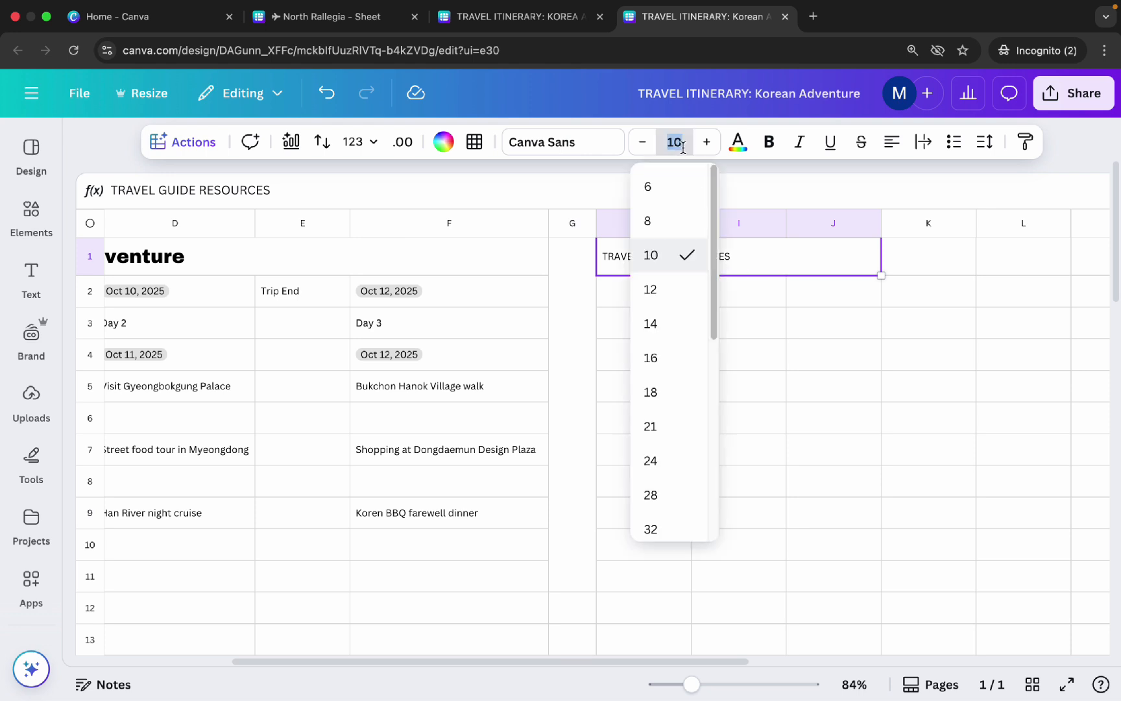
pyautogui.write('20')
pyautogui.press('Return')
pyautogui.click(758, 149)
pyautogui.click(558, 142)
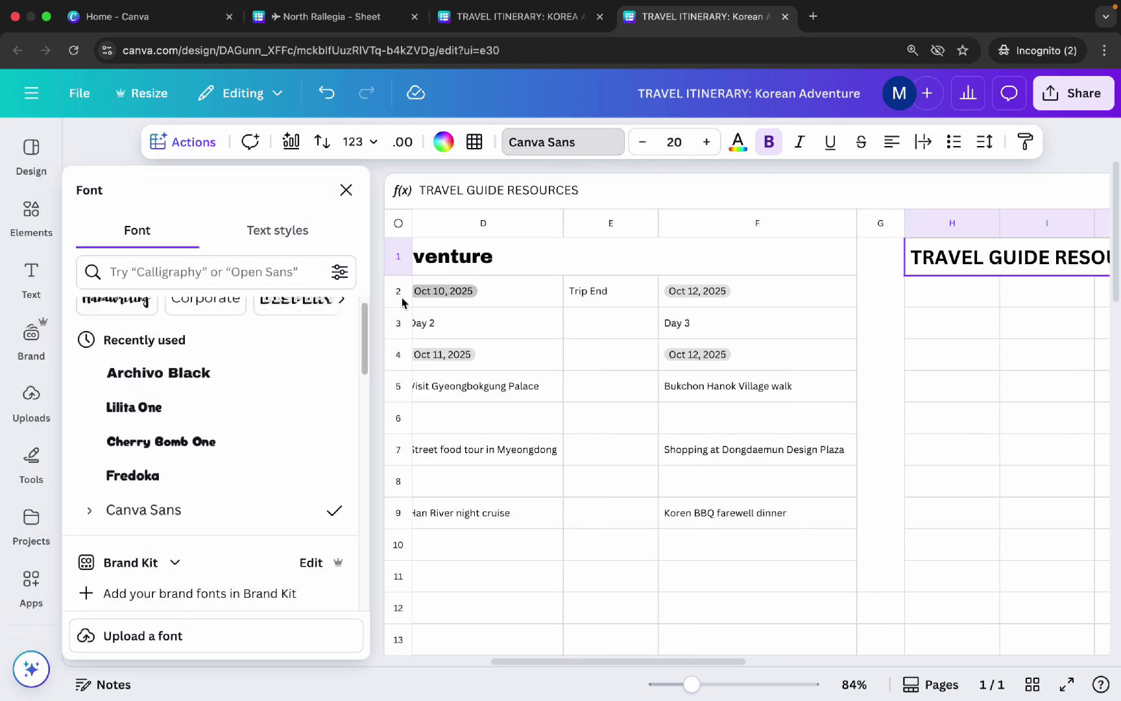
pyautogui.click(158, 372)
pyautogui.moveTo(589, 663); pyautogui.dragTo(708, 622)
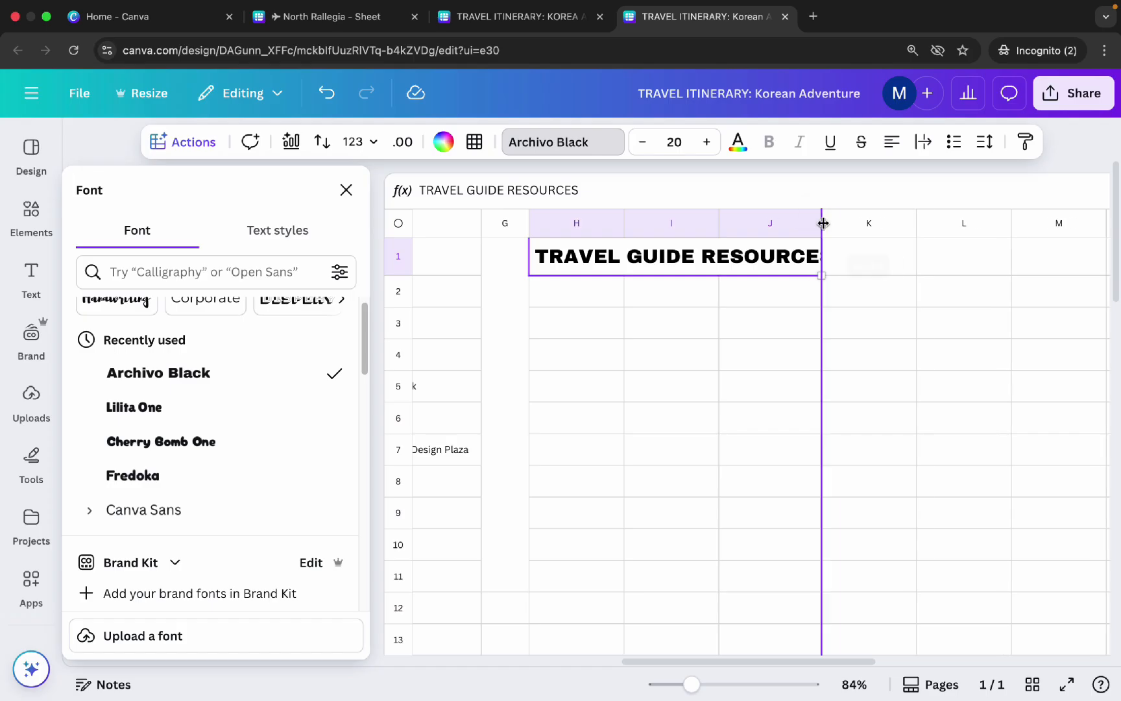
pyautogui.click(345, 191)
# Step: Enter the column headers "Resource", "Website" and "Category" in H2, I2 and J2
pyautogui.click(278, 333)
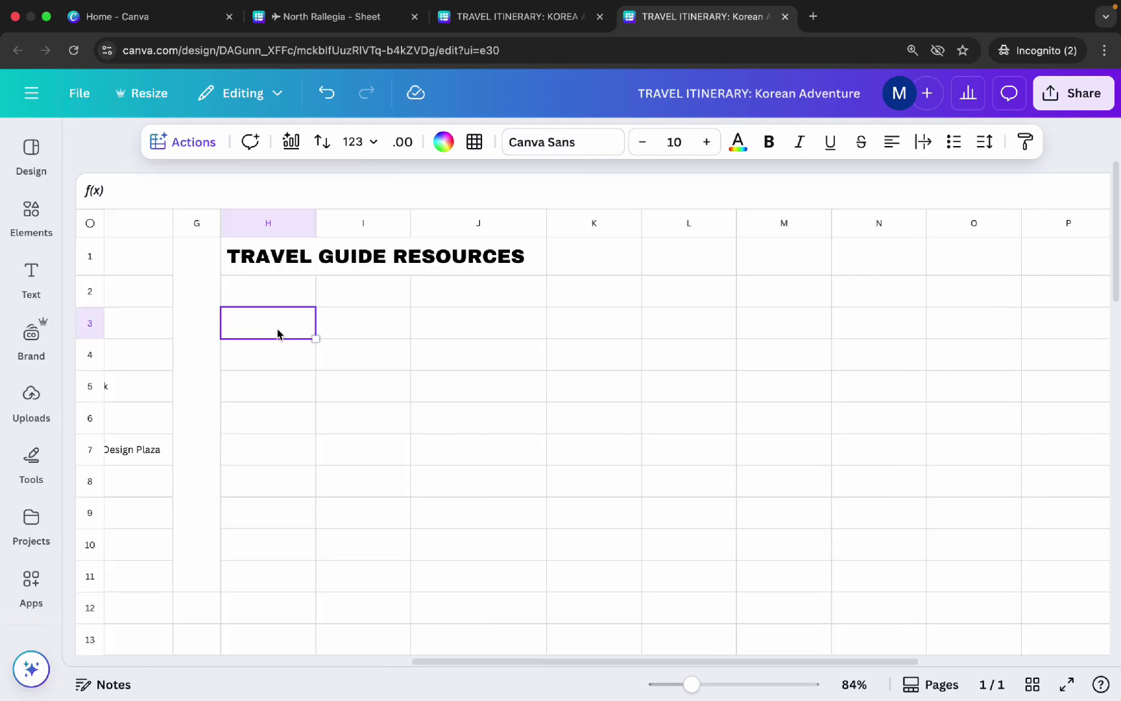
pyautogui.hscroll(-4, 420, 450)
pyautogui.click(419, 299)
pyautogui.click(418, 295)
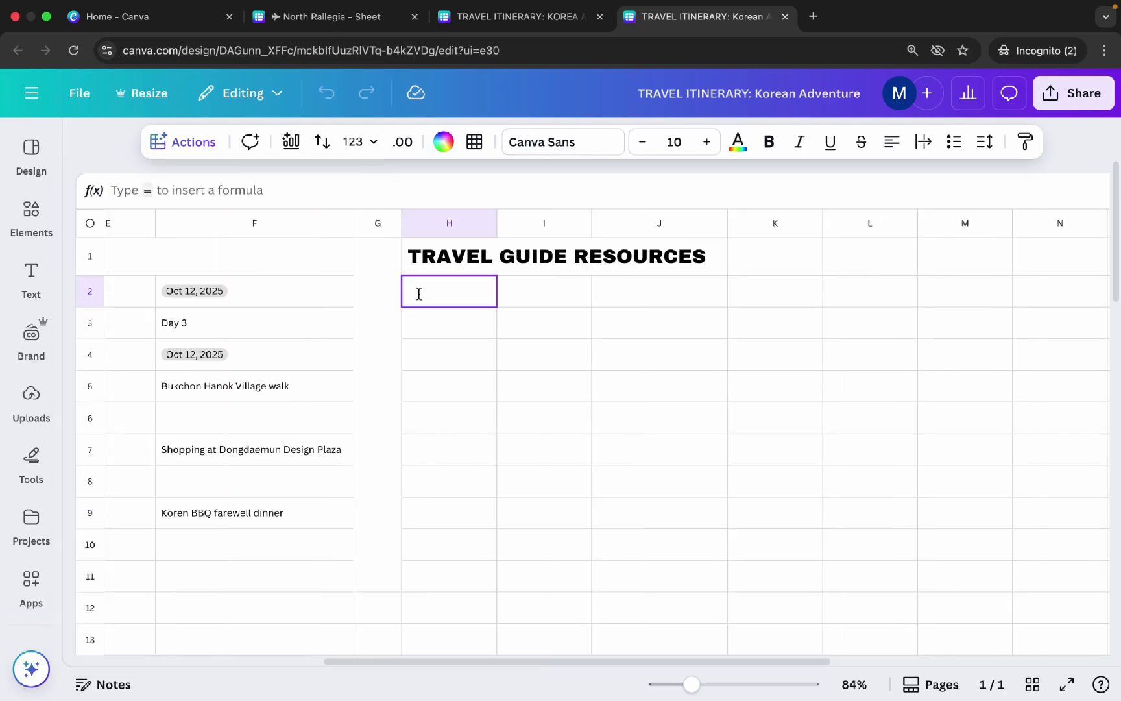
pyautogui.write('Resour')
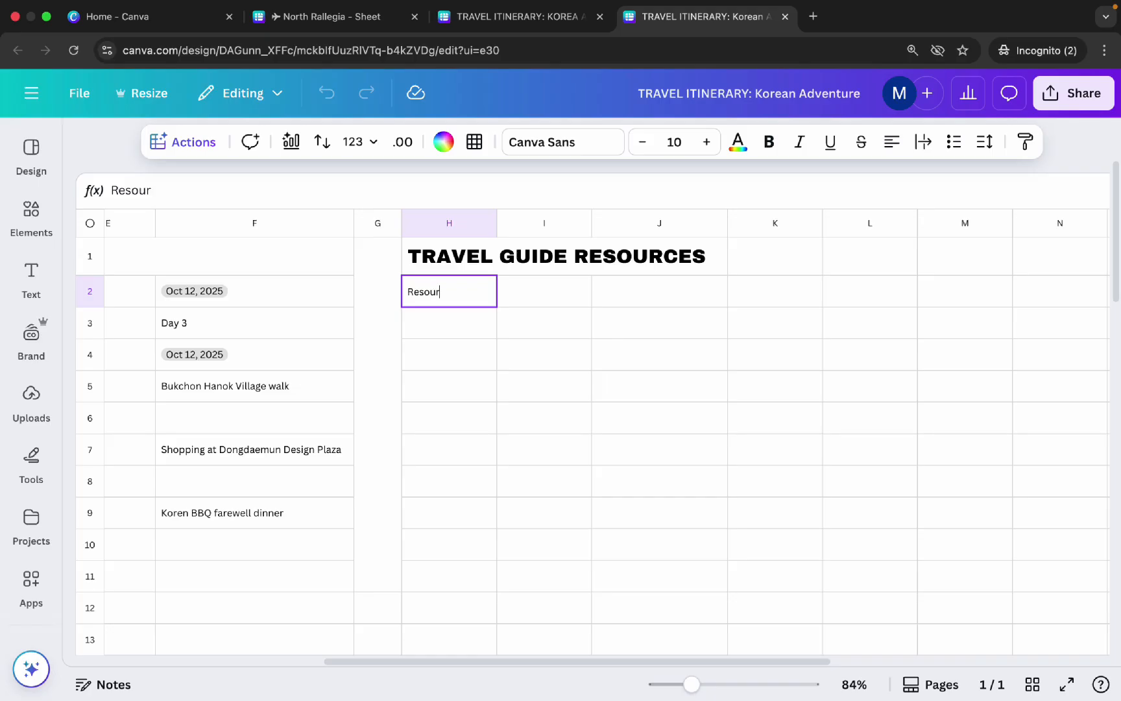
pyautogui.write('ce')
pyautogui.click(565, 300)
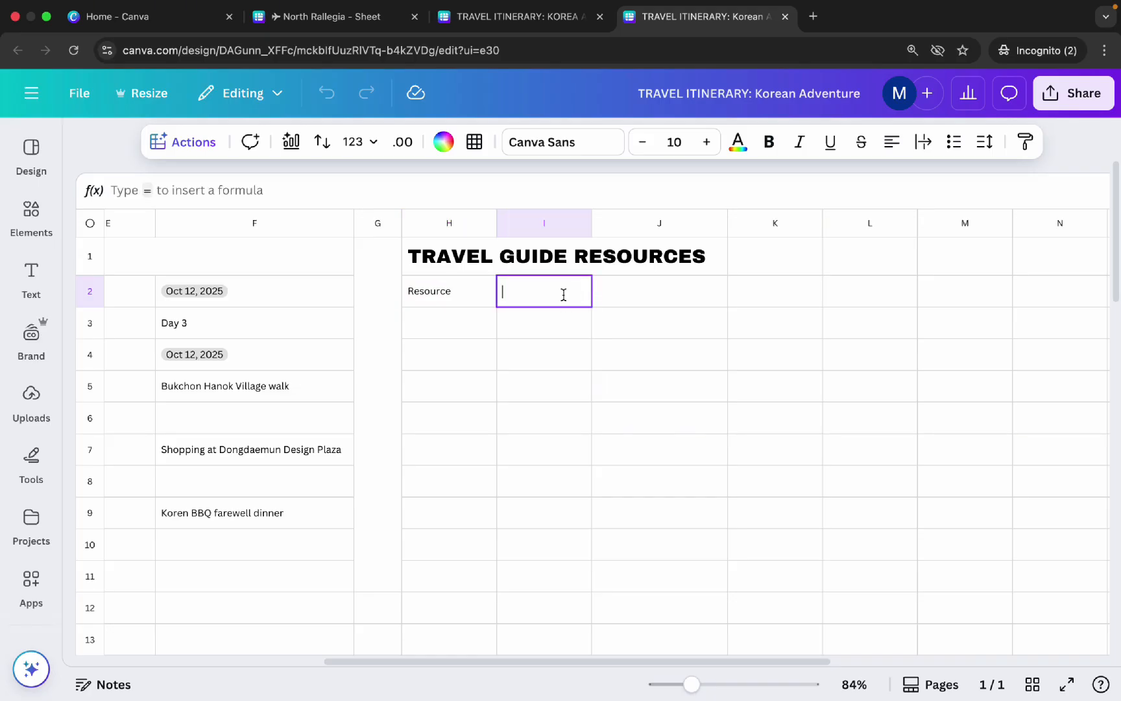
pyautogui.write('Website')
pyautogui.click(642, 300)
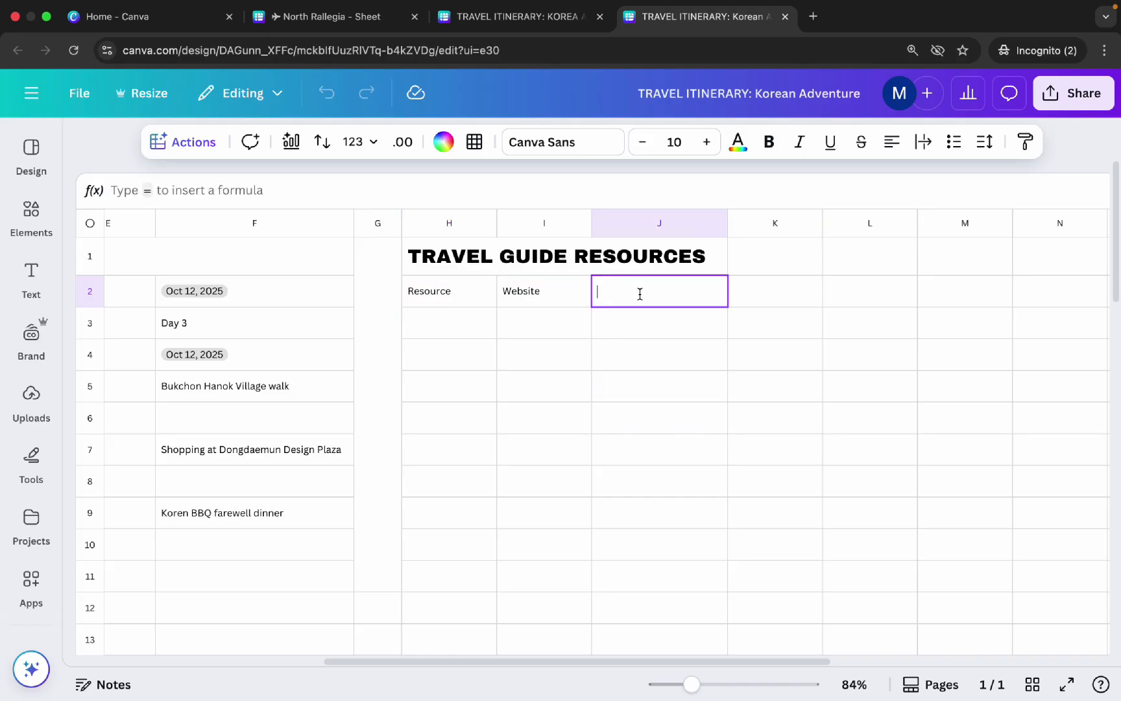
pyautogui.write('Ct')
pyautogui.write('tegory')
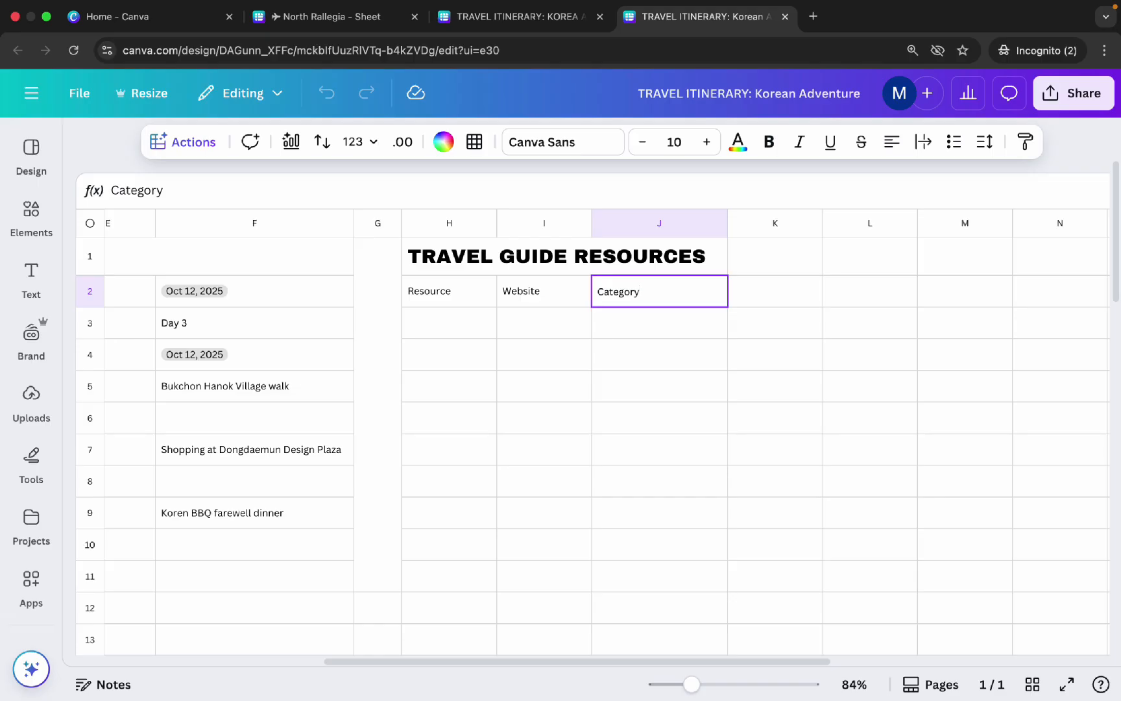
# Step: Enter "Visit Korea" as the first resource in H3
pyautogui.click(447, 335)
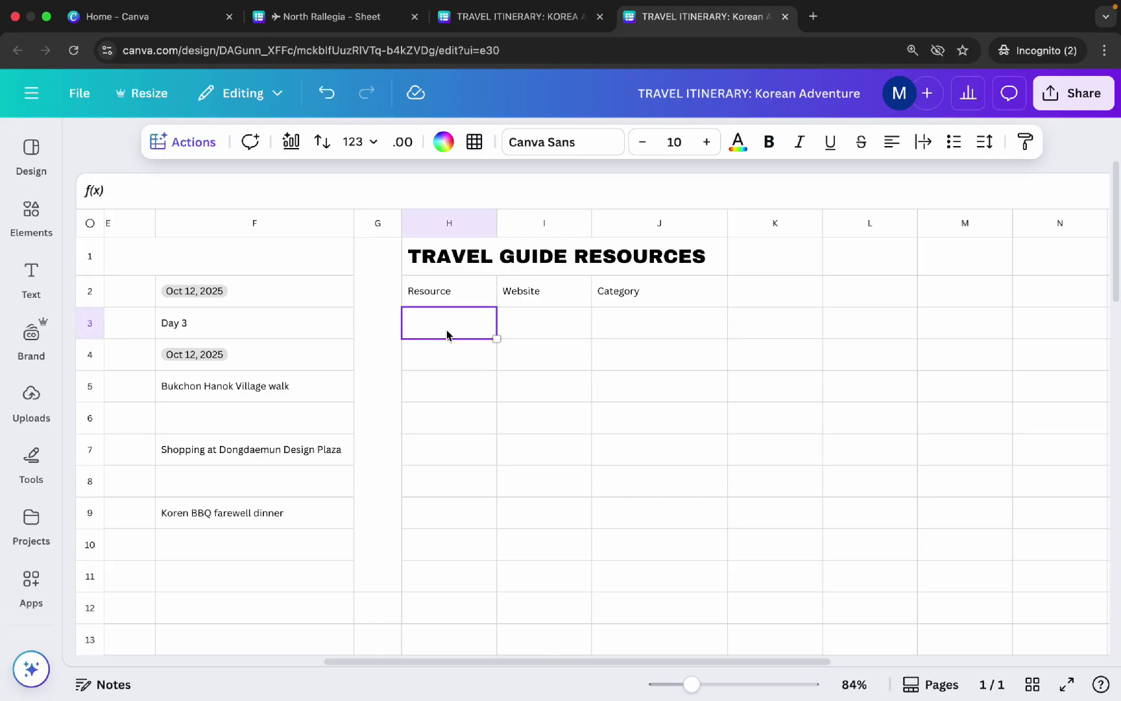
pyautogui.click(447, 335)
pyautogui.write('Visit Korean')
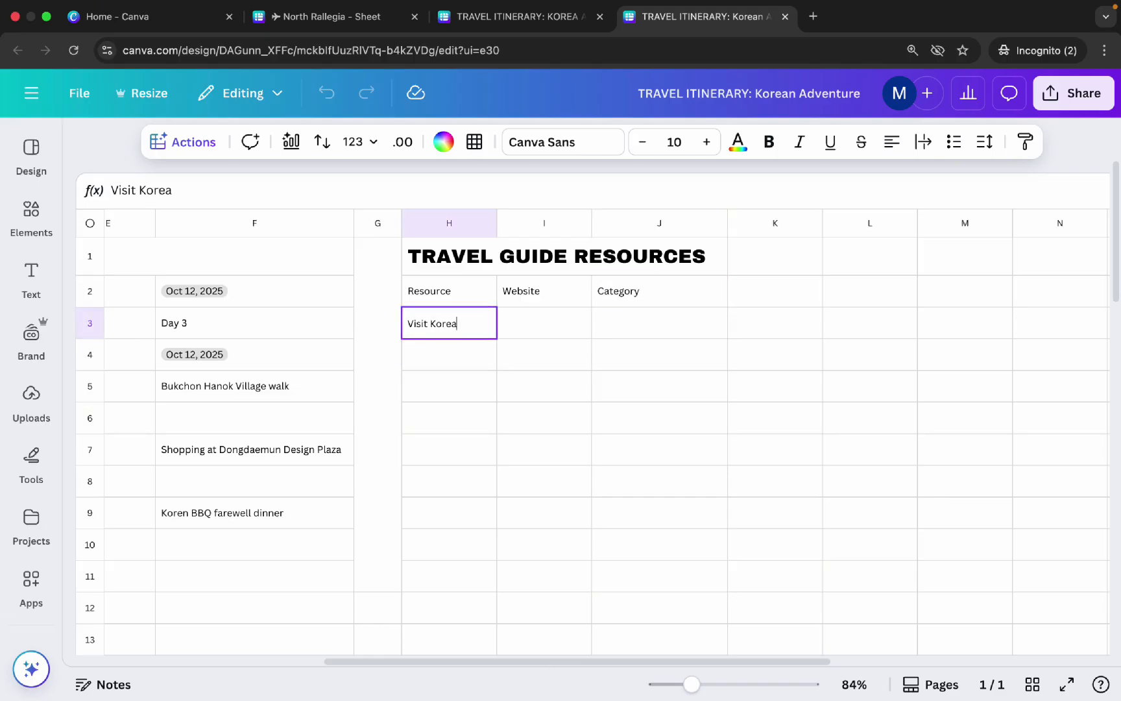
pyautogui.click(517, 337)
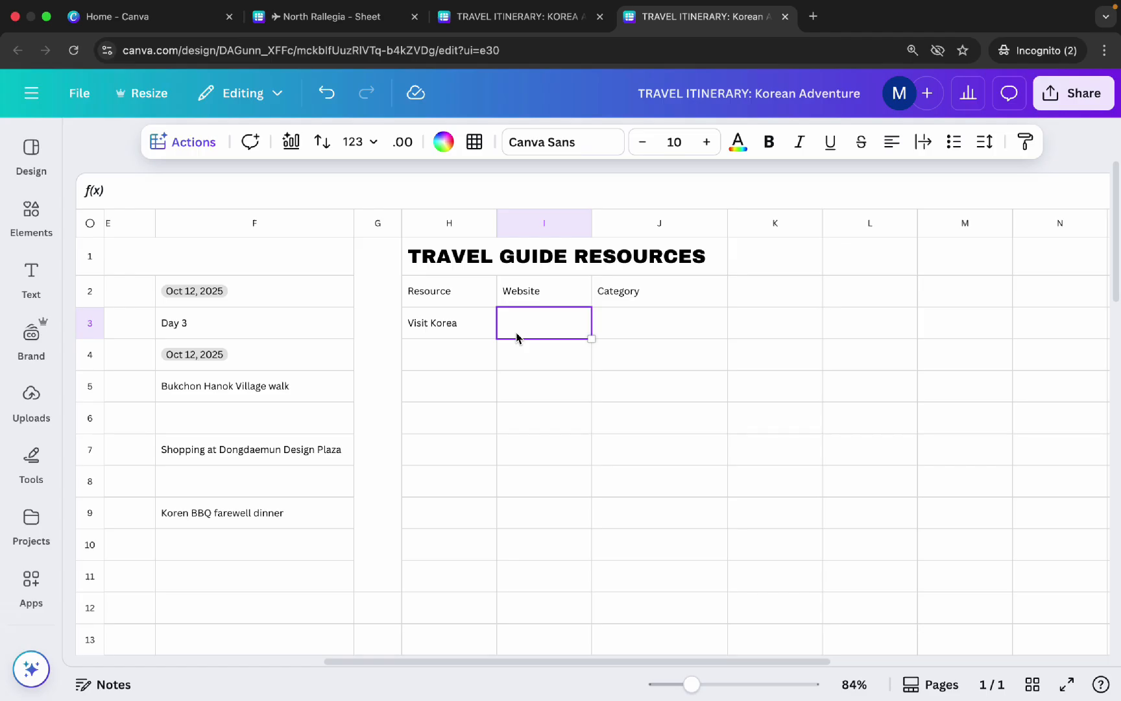
pyautogui.click(517, 337)
pyautogui.write('www.visi')
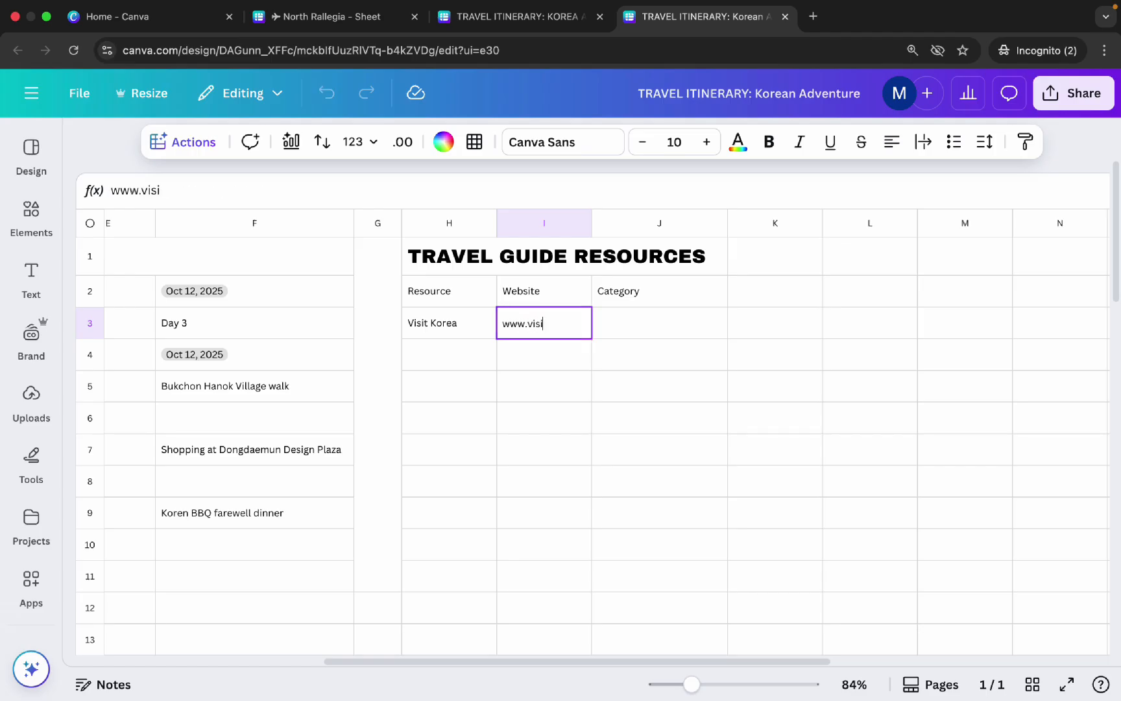
pyautogui.write('tkorea.or.kr')
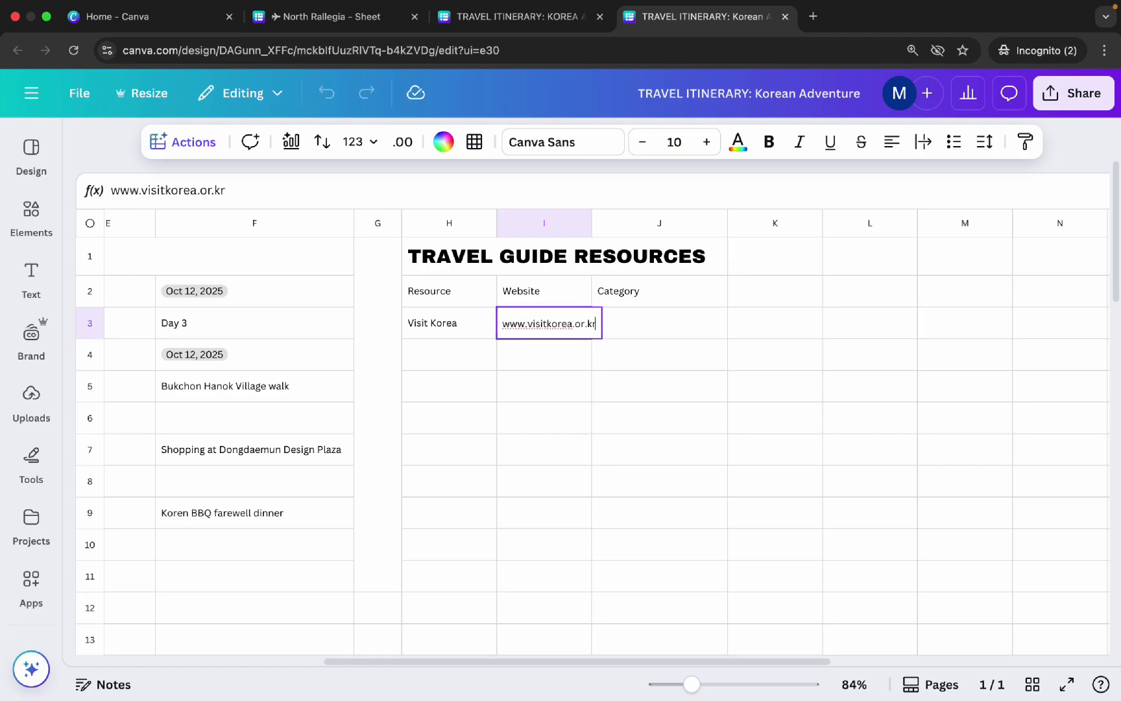
pyautogui.press('Return')
pyautogui.click(528, 323)
pyautogui.press('BackSpace')
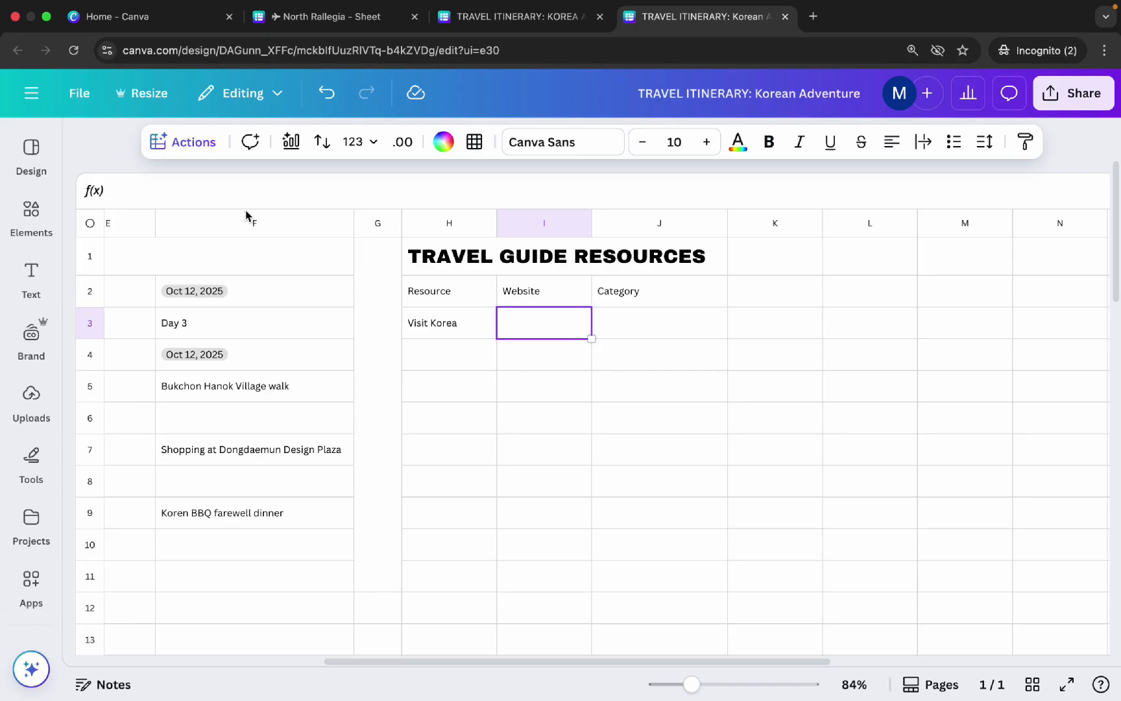
pyautogui.click(202, 150)
pyautogui.scroll(-5, 268, 317)
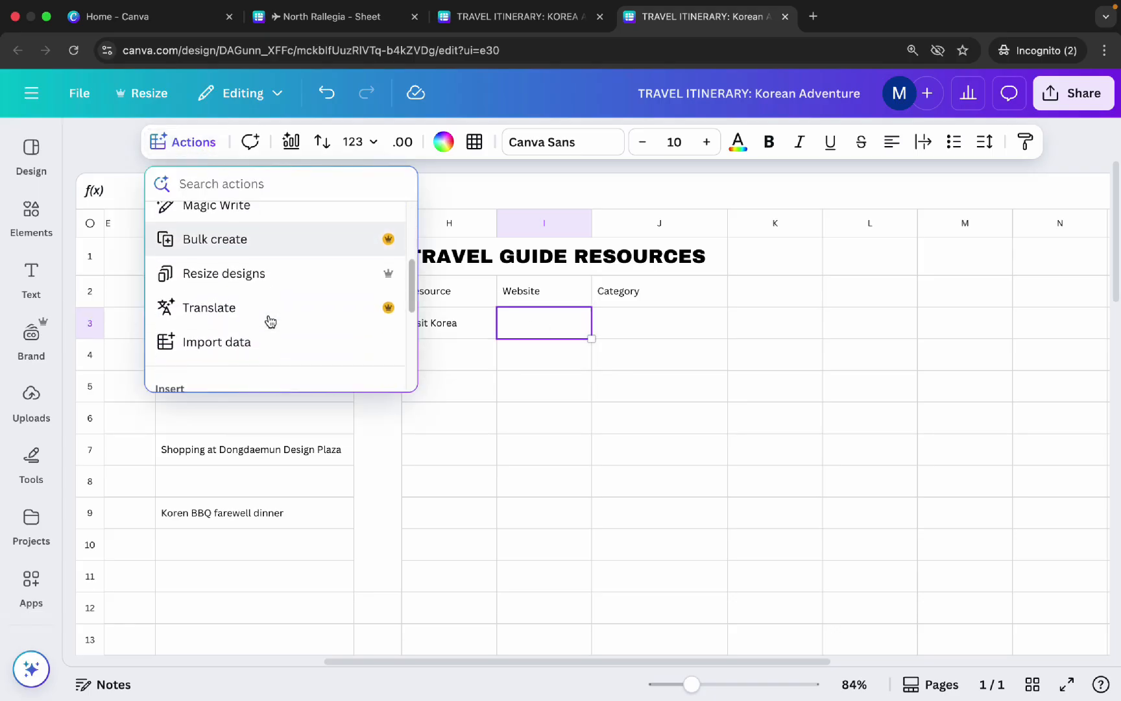
pyautogui.scroll(-4, 268, 321)
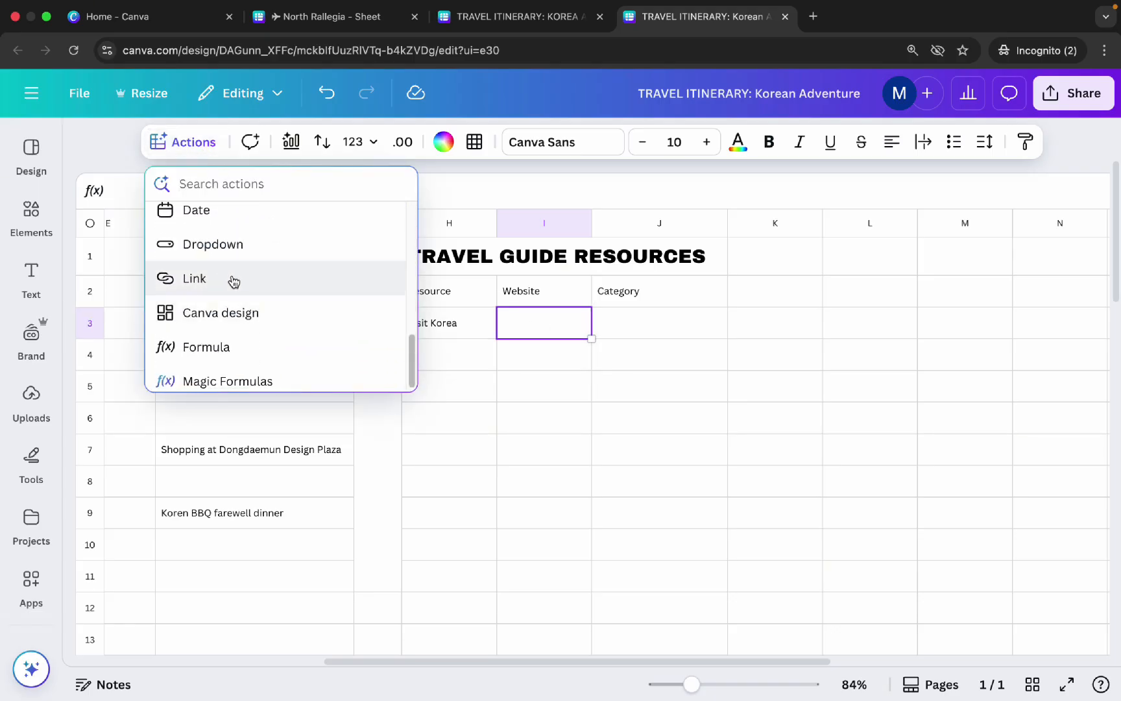
pyautogui.click(195, 279)
pyautogui.click(548, 409)
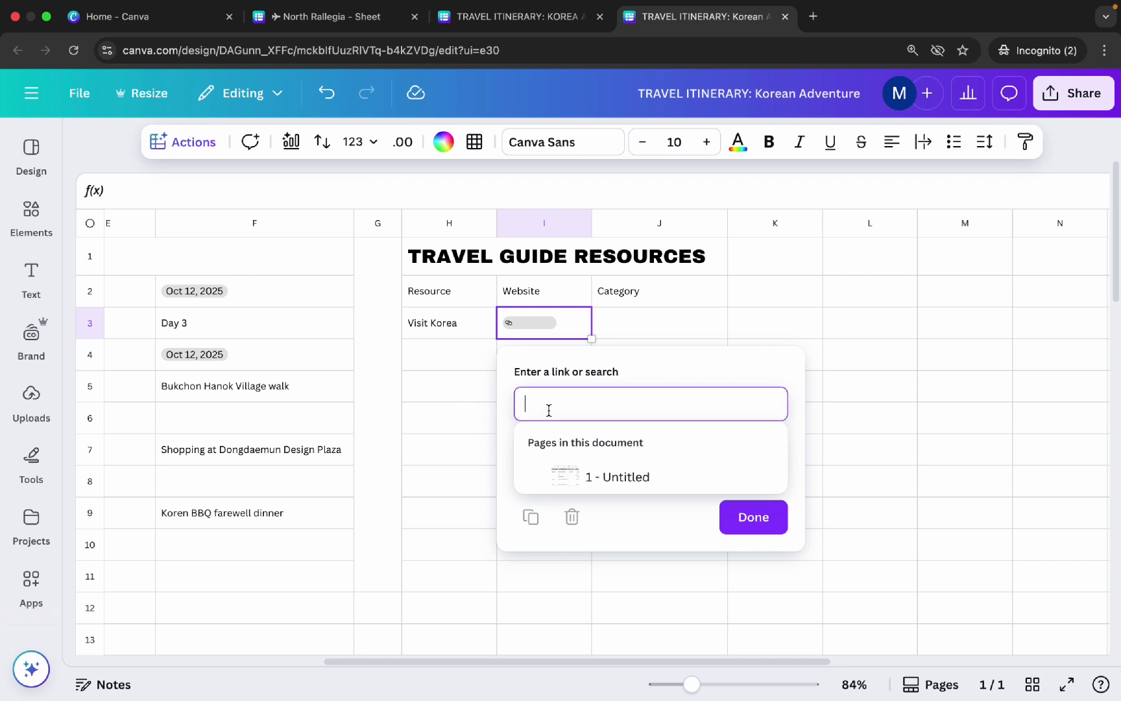
pyautogui.write('www.visitkorea.or.kr')
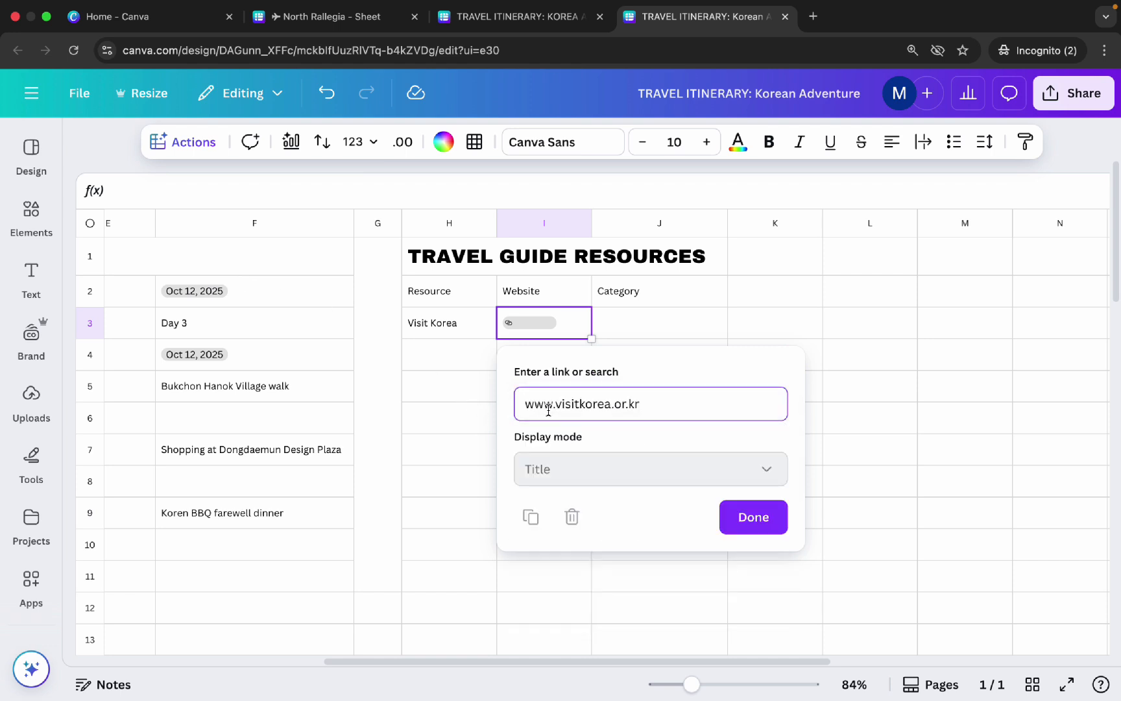
pyautogui.click(731, 524)
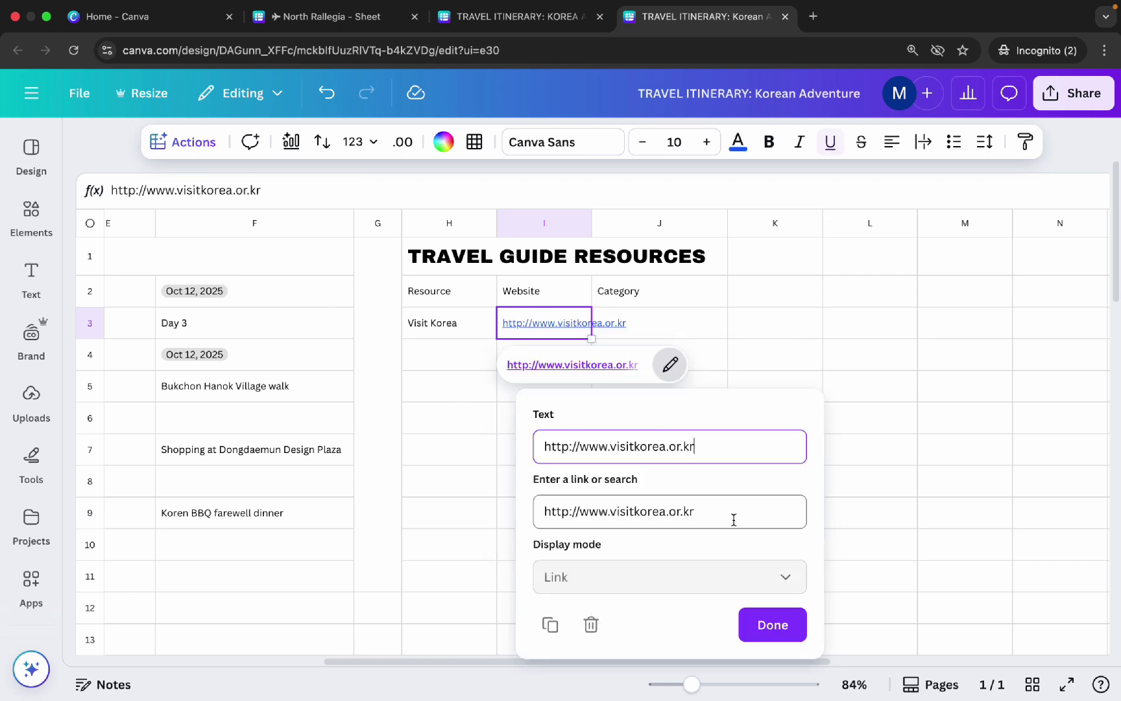
pyautogui.click(617, 317)
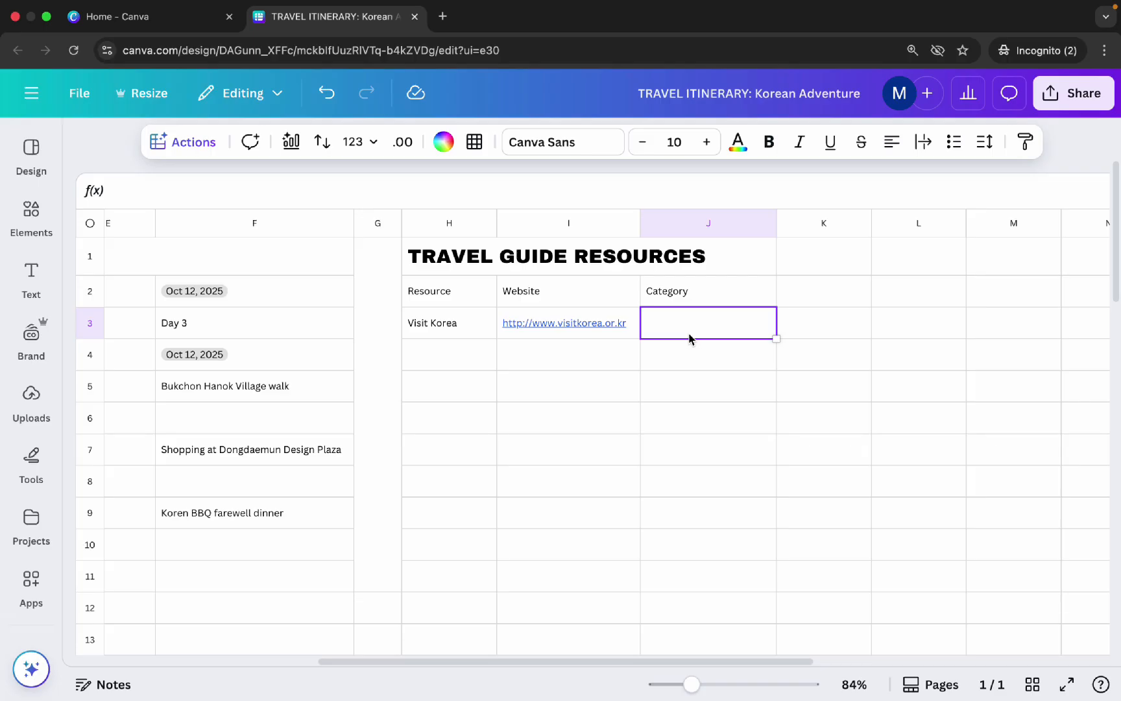
# Step: Insert a new custom dropdown in the Category cell J3
pyautogui.click(187, 147)
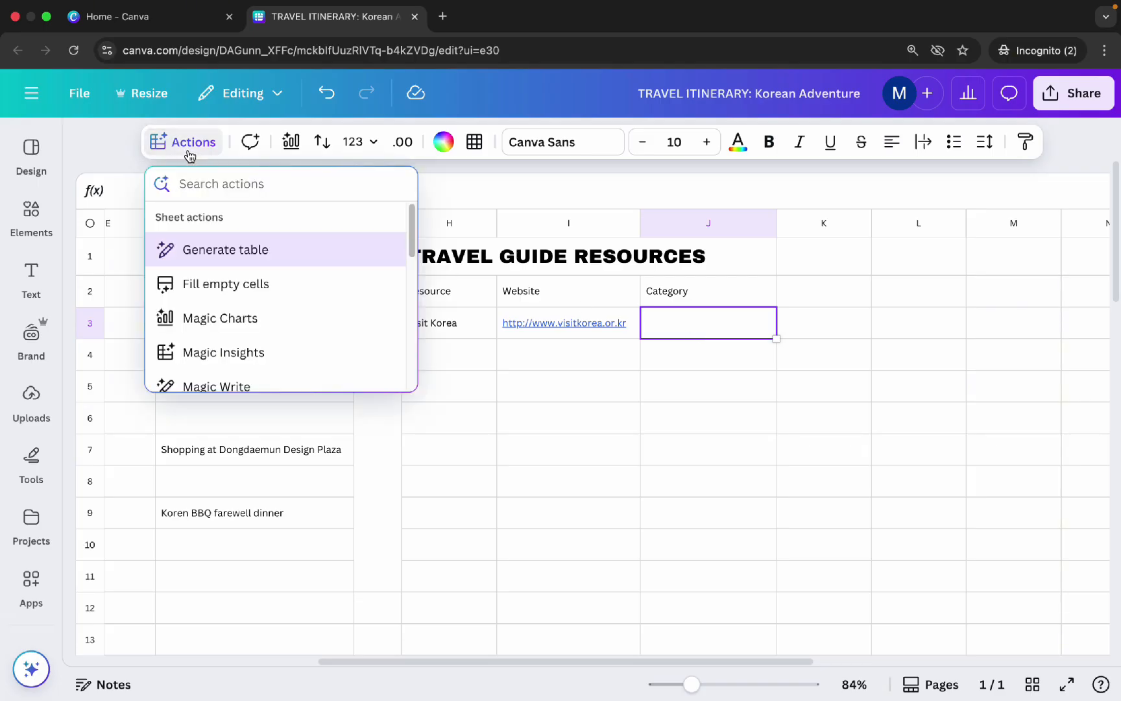
pyautogui.scroll(-5, 285, 309)
pyautogui.scroll(-3, 285, 313)
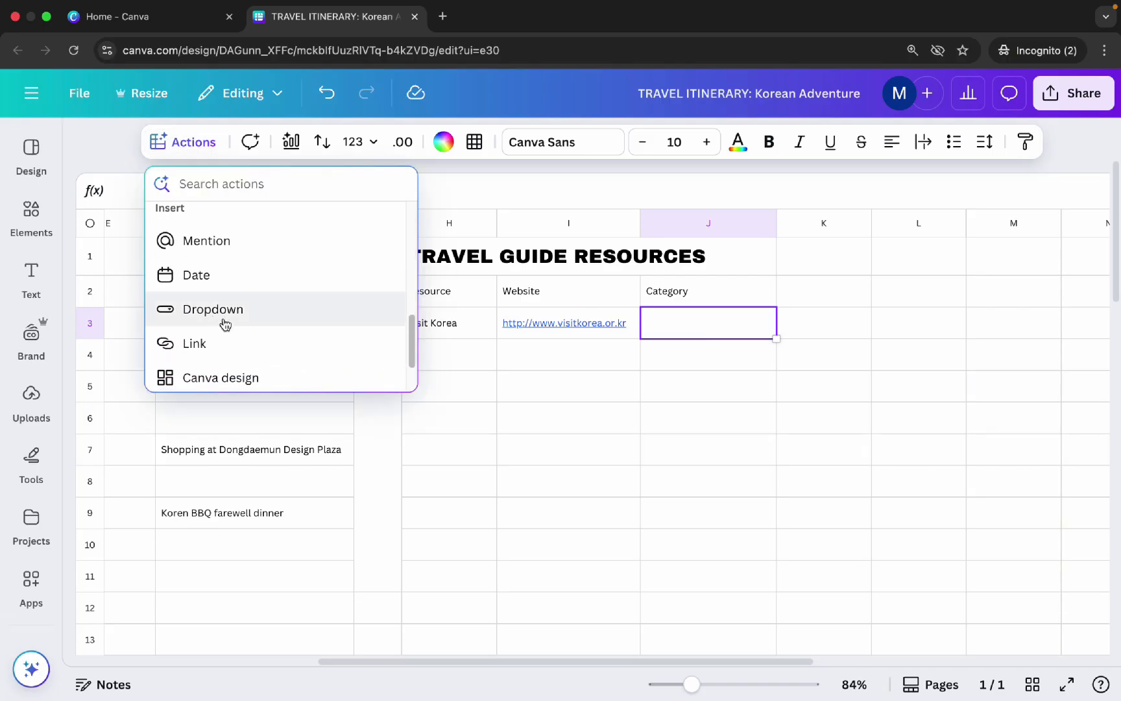
pyautogui.click(256, 321)
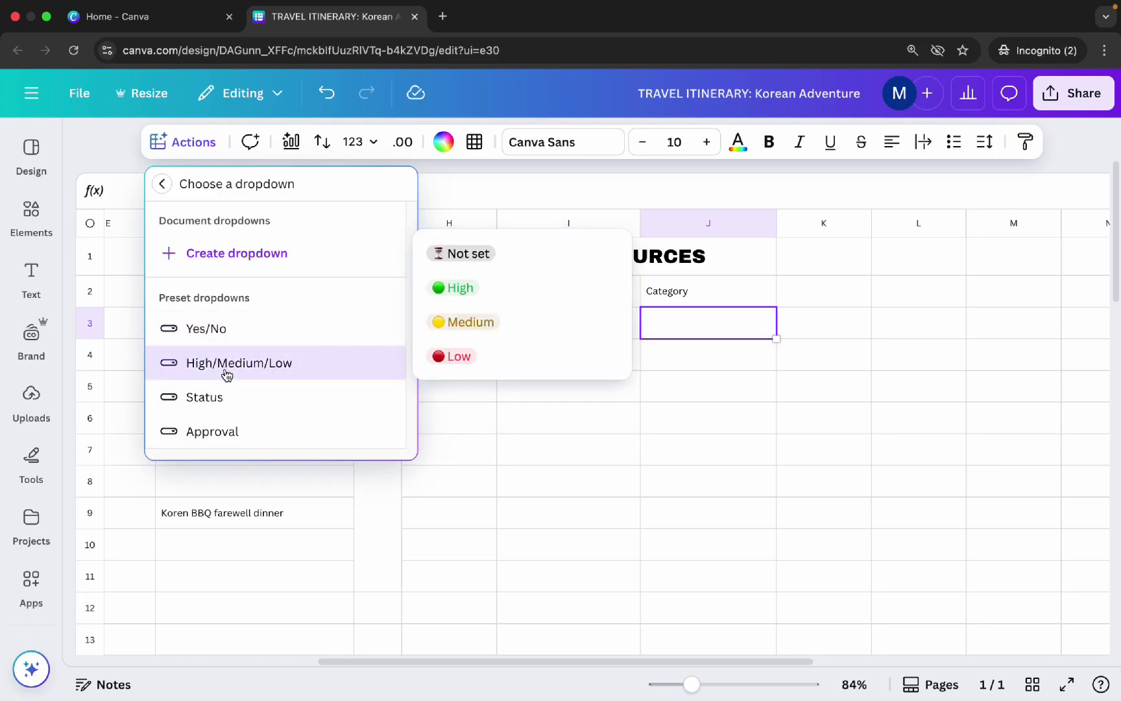
pyautogui.click(263, 260)
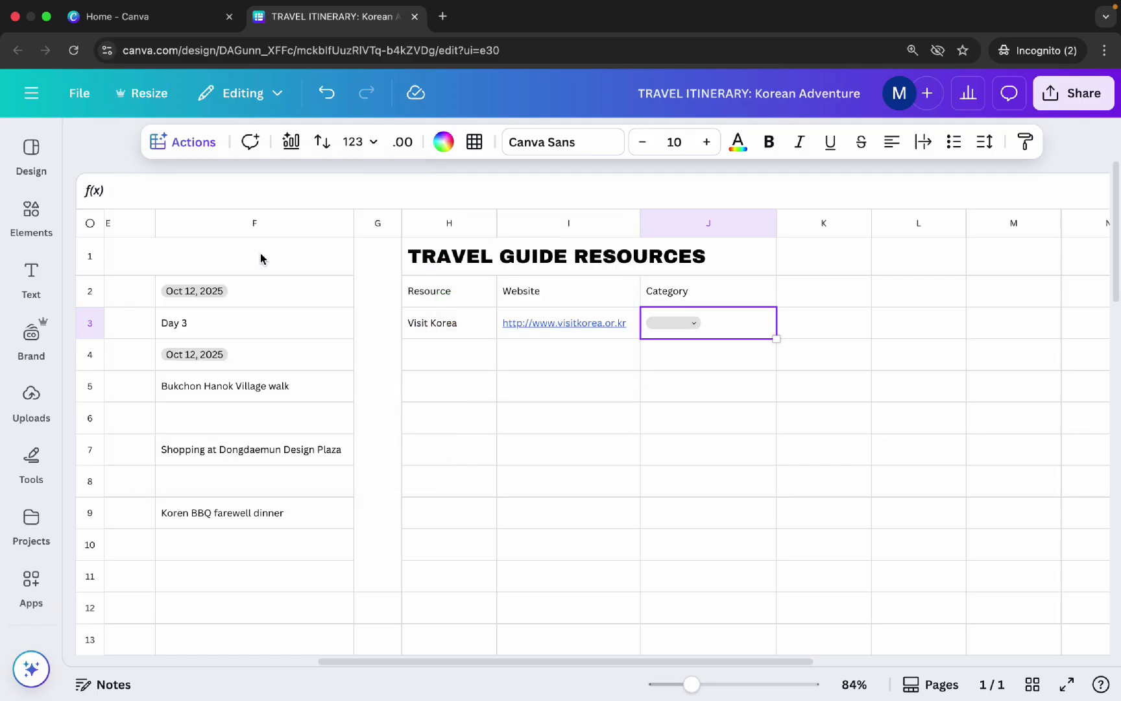
# Step: Rename the J3 dropdown's three options as "Sightseeing", "Culinary & Culture" and "Attractions & Transit"
pyautogui.click(691, 330)
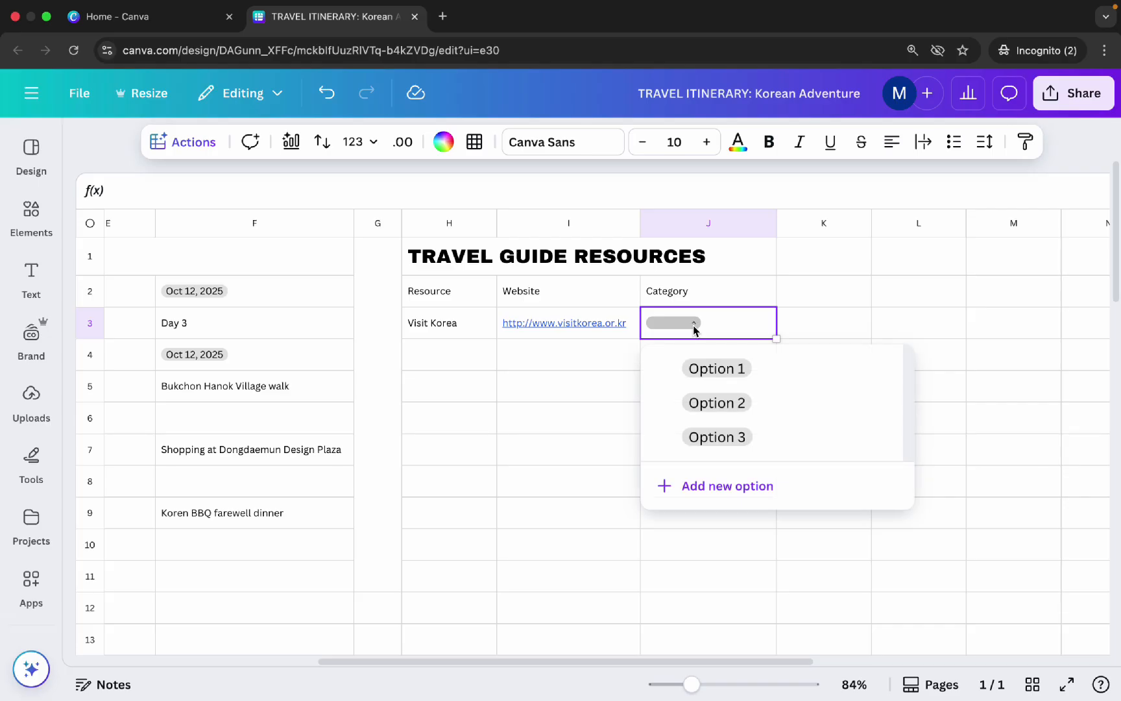
pyautogui.click(828, 370)
pyautogui.write('Sightseeing')
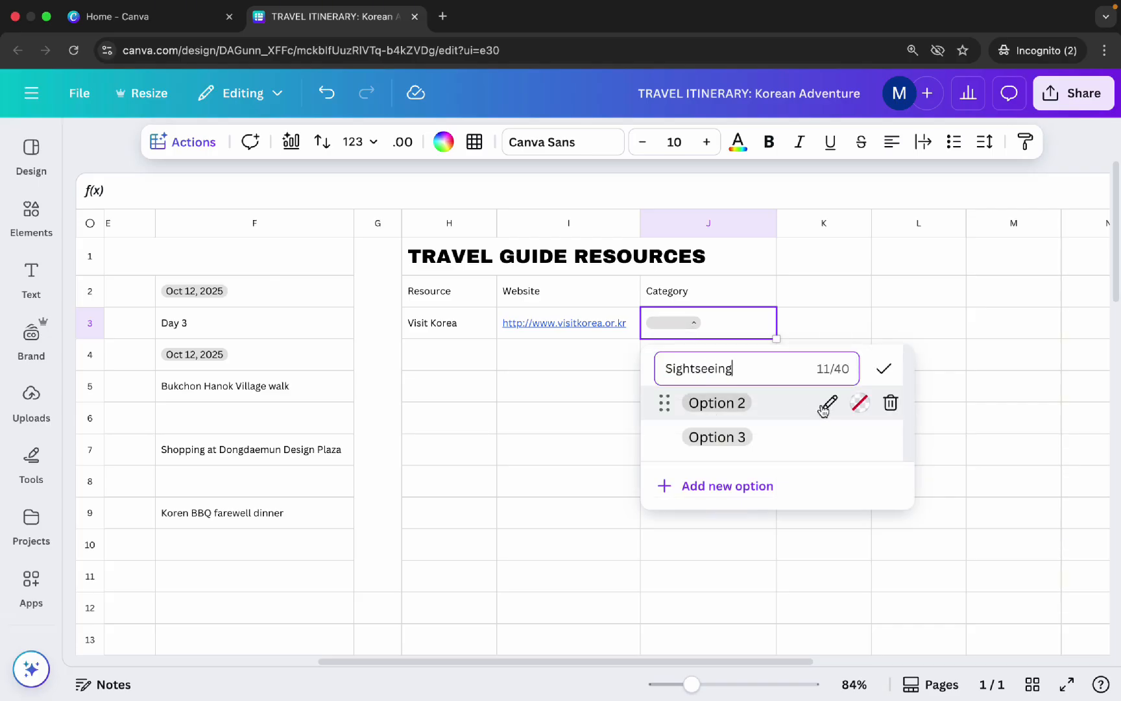
pyautogui.click(828, 402)
pyautogui.write('Culina')
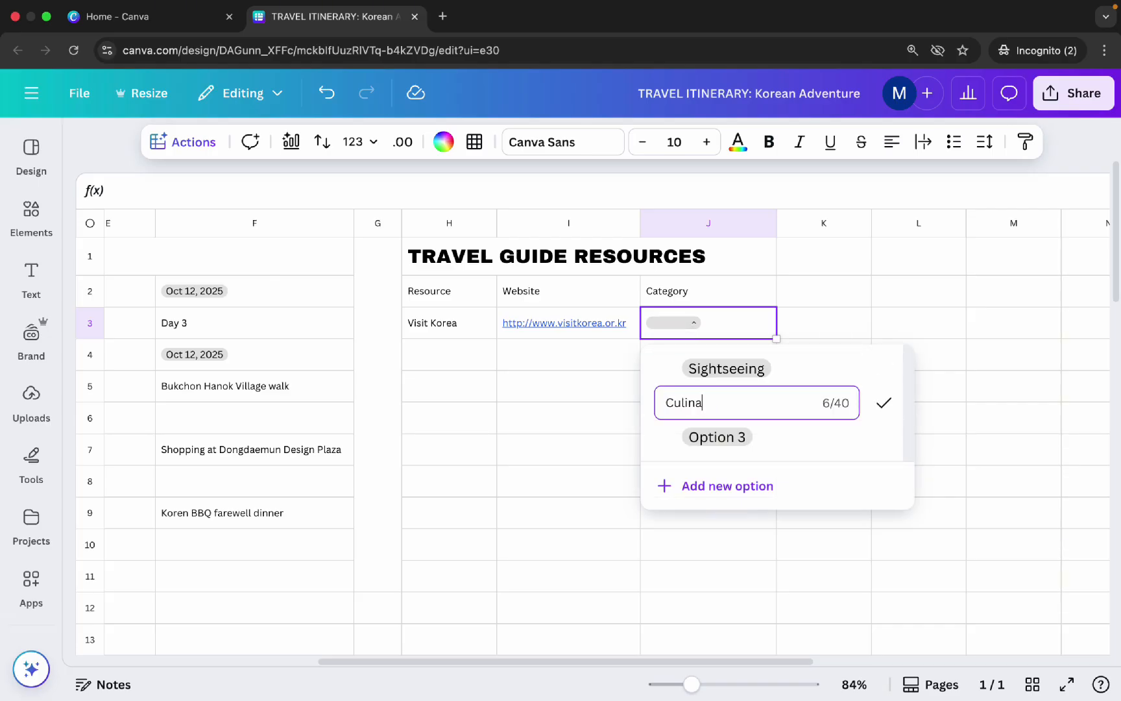
pyautogui.write('ry & Culture')
pyautogui.press('Return')
pyautogui.click(828, 436)
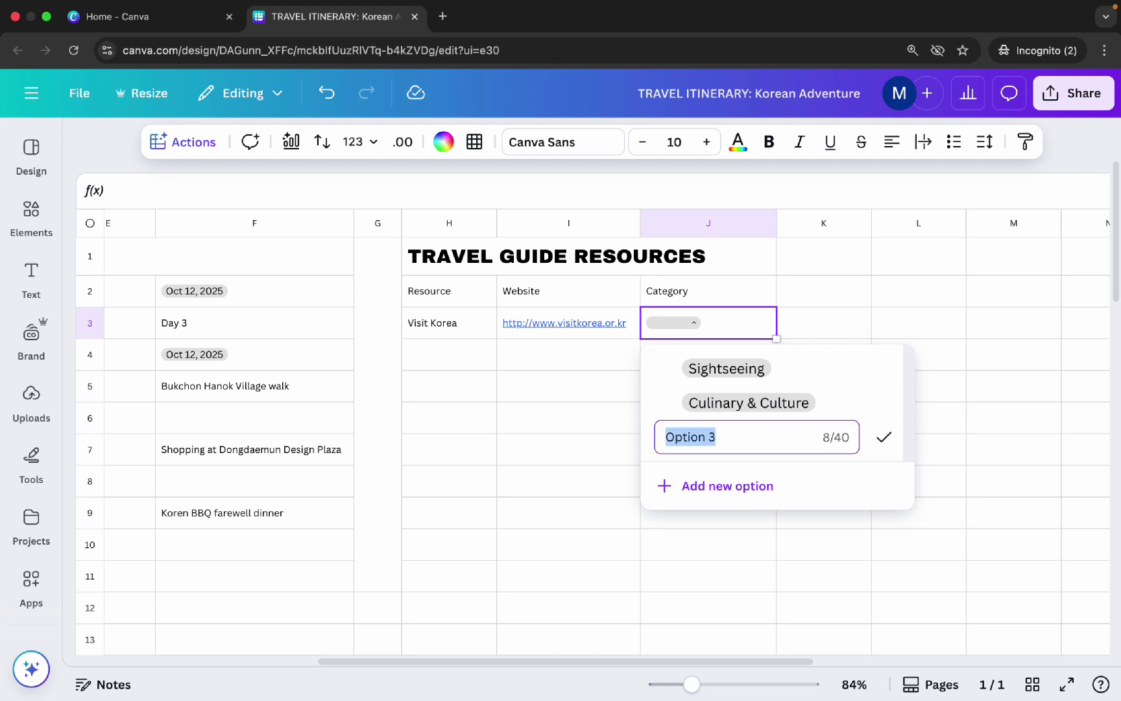
pyautogui.write('Attractions & Transit')
pyautogui.press('Return')
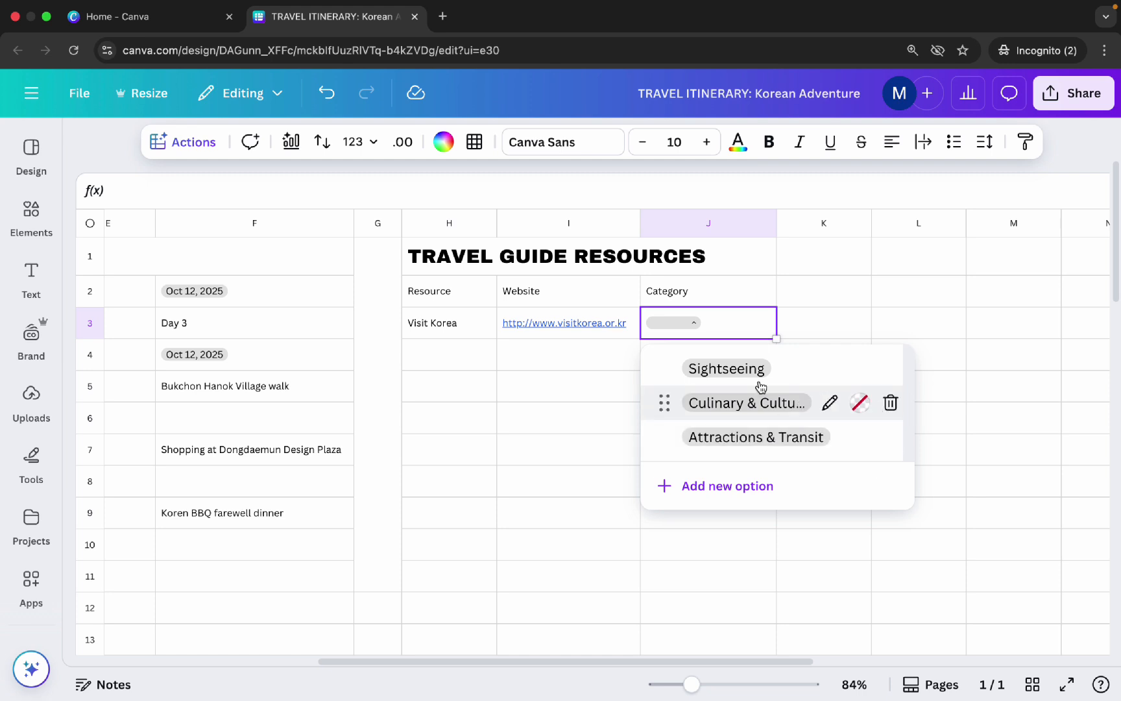
# Step: Give the "Sightseeing" dropdown option a custom muted red color
pyautogui.click(860, 367)
pyautogui.scroll(-3, 421, 540)
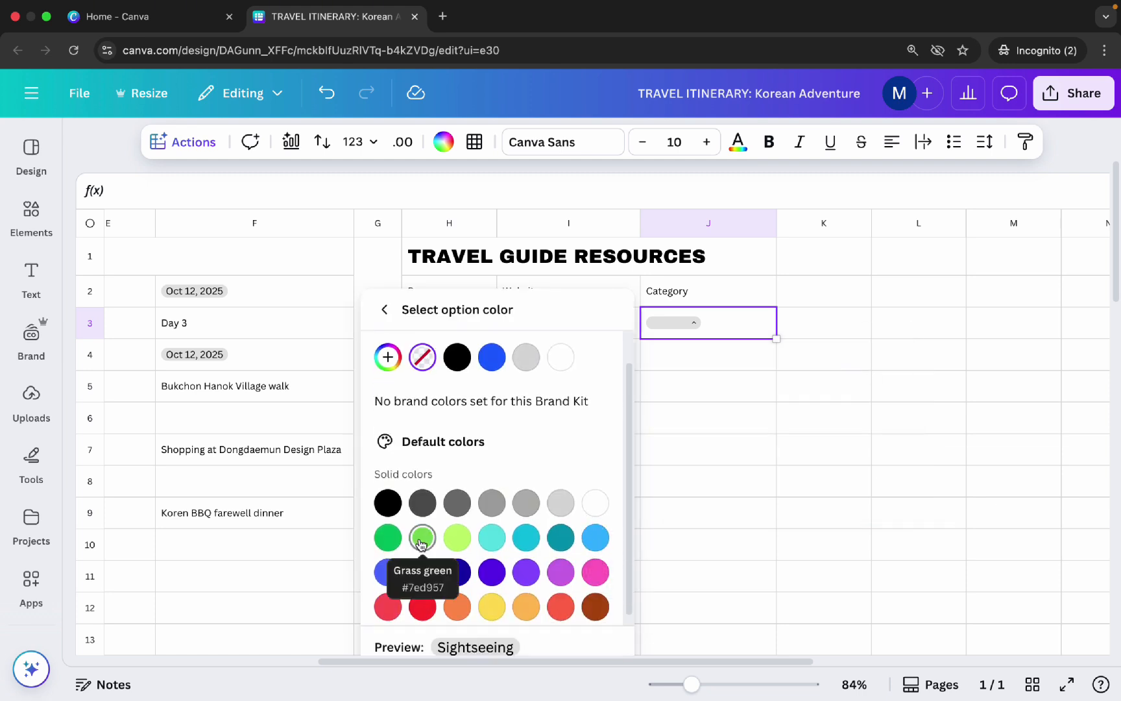
pyautogui.click(387, 348)
pyautogui.moveTo(552, 388); pyautogui.dragTo(464, 407)
pyautogui.doubleClick(721, 326)
# Step: Give the "Culinary & Culture" dropdown option a custom green color
pyautogui.click(861, 403)
pyautogui.click(387, 393)
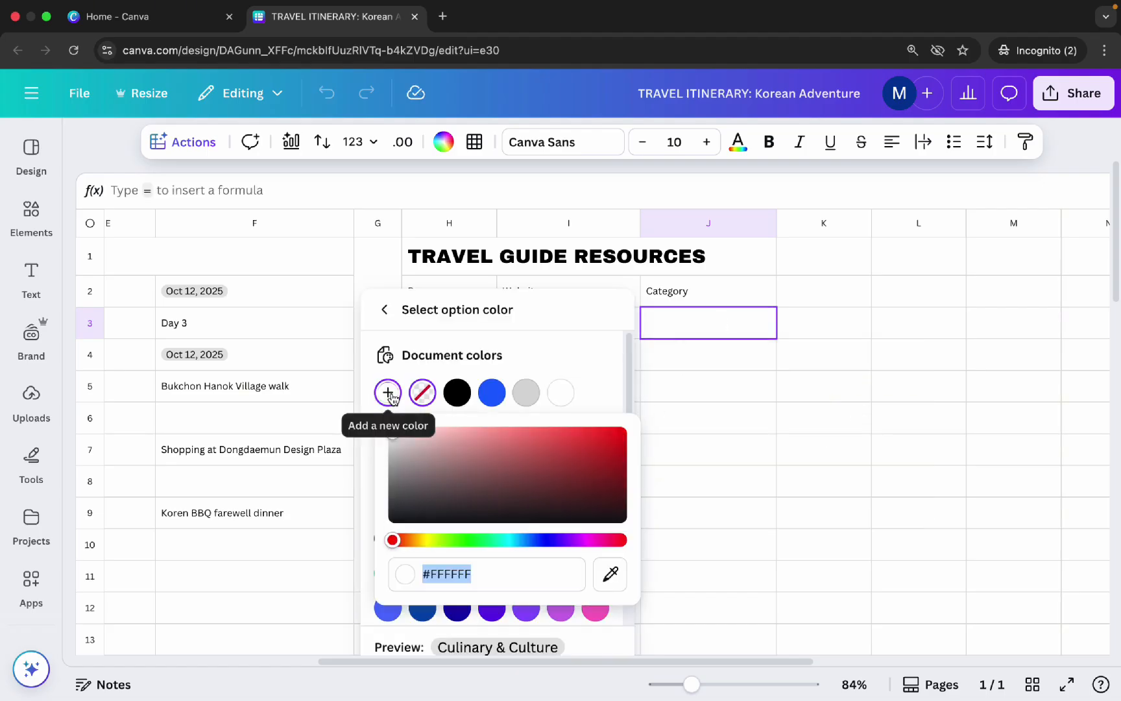
pyautogui.moveTo(532, 473); pyautogui.dragTo(418, 455)
pyautogui.moveTo(433, 541); pyautogui.dragTo(464, 540)
pyautogui.moveTo(459, 472)
pyautogui.mouseDown()
pyautogui.moveTo(481, 431)
pyautogui.moveTo(472, 457)
pyautogui.mouseUp()
pyautogui.doubleClick(721, 326)
# Step: Give the "Attractions & Transit" dropdown option a custom blue color
pyautogui.click(724, 452)
pyautogui.write('Attractions & Transit')
pyautogui.click(883, 436)
pyautogui.click(861, 436)
pyautogui.click(388, 392)
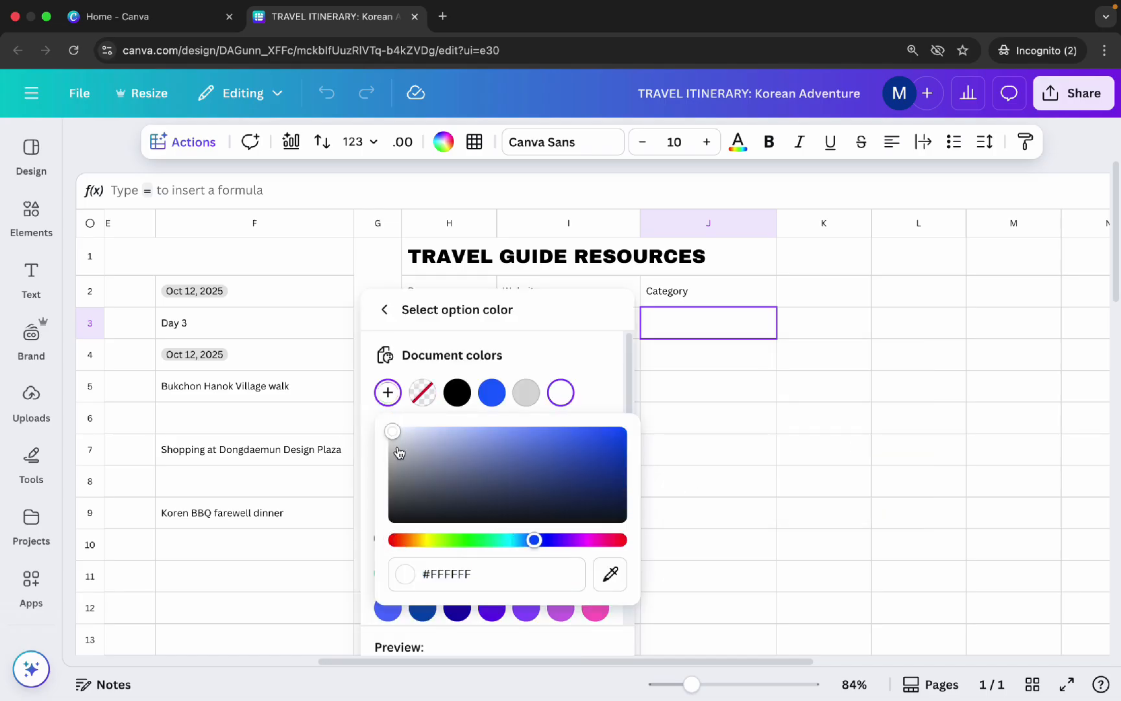
pyautogui.moveTo(543, 492); pyautogui.dragTo(567, 431)
pyautogui.press('Escape')
# Step: Choose "Sightseeing" as the category in J3 and move that option to the end of the dropdown list
pyautogui.click(659, 367)
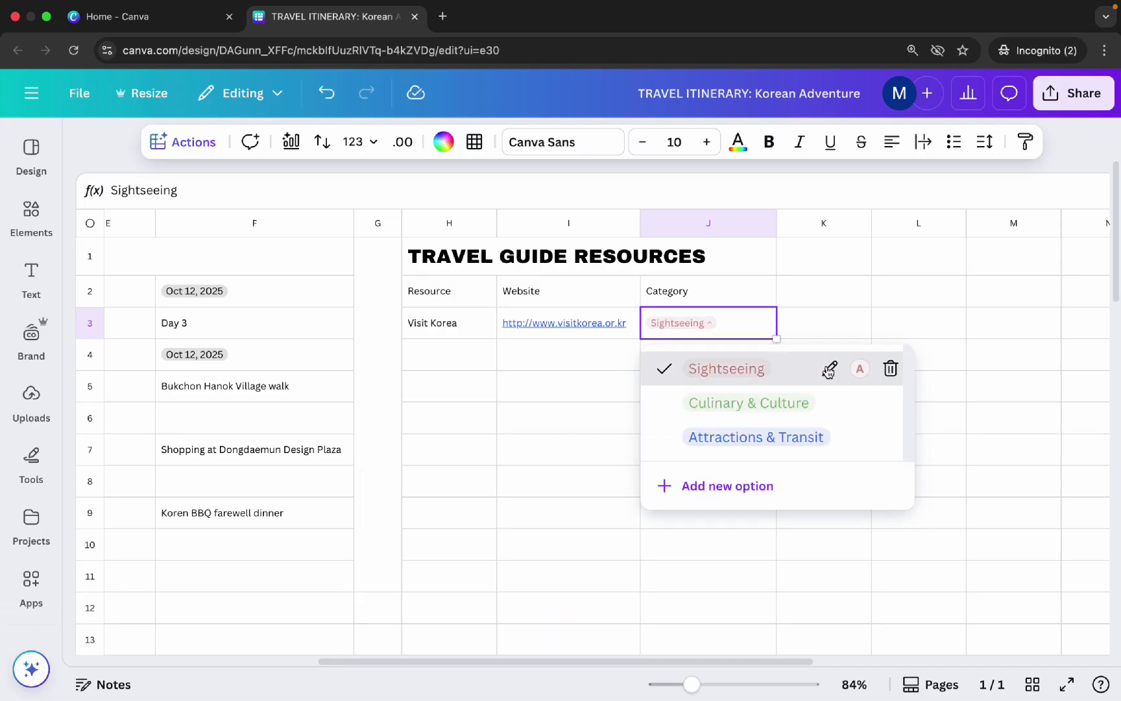
pyautogui.moveTo(646, 399); pyautogui.dragTo(663, 438)
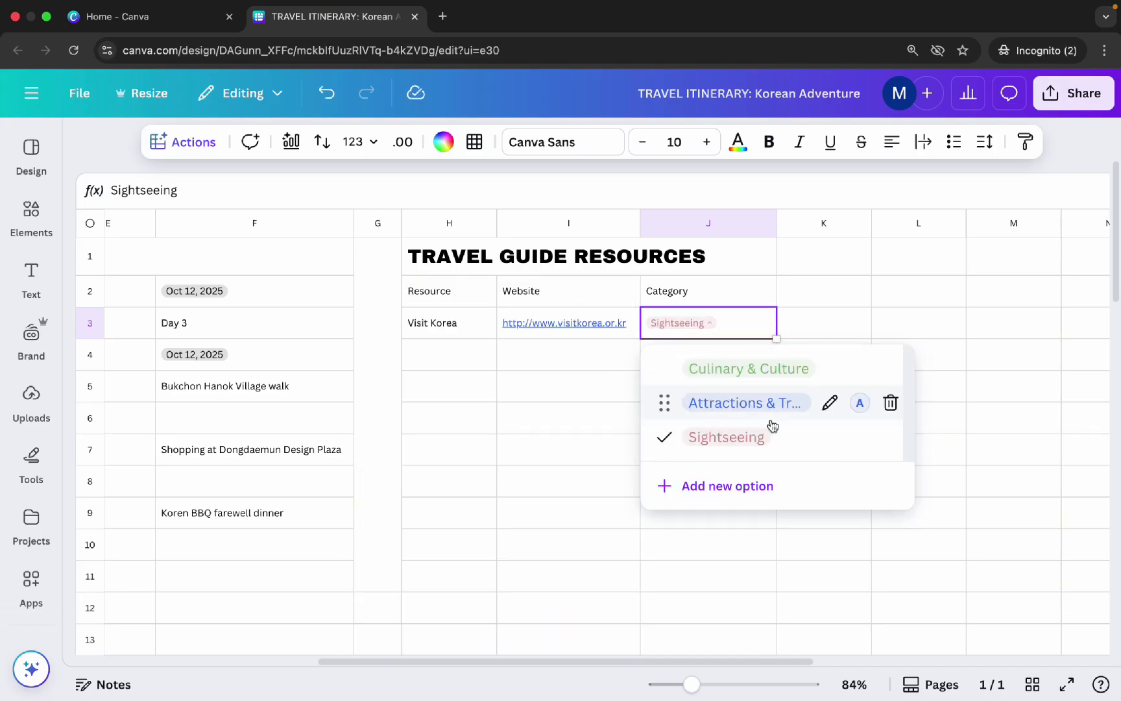
pyautogui.click(432, 364)
# Step: Increase the font size of the category dropdown in J3
pyautogui.click(746, 323)
pyautogui.click(706, 142)
pyautogui.click(706, 142)
pyautogui.click(643, 142)
pyautogui.click(457, 360)
pyautogui.write('Korea Tourism Guide')
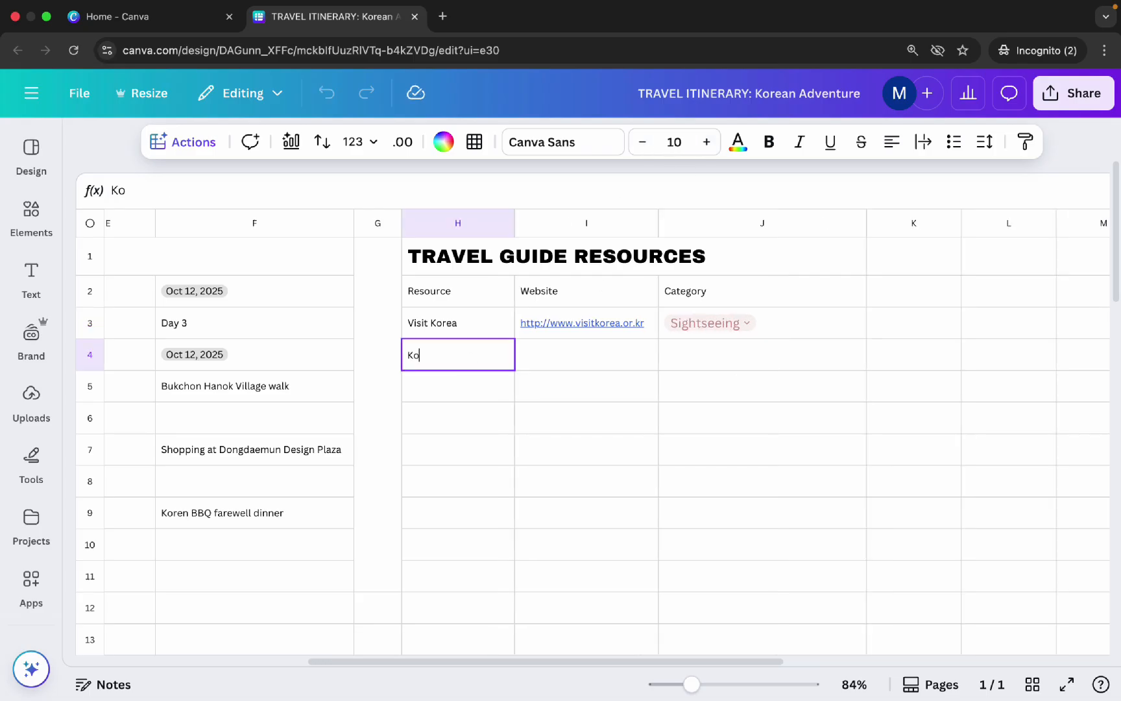
pyautogui.click(586, 355)
pyautogui.write('www.kto.or.kr')
# Step: Copy the category dropdown down to J4 and J5 and set J4 to "Culinary & Culture"
pyautogui.click(751, 363)
pyautogui.moveTo(866, 339); pyautogui.dragTo(864, 389)
pyautogui.click(739, 363)
pyautogui.click(765, 400)
pyautogui.click(484, 390)
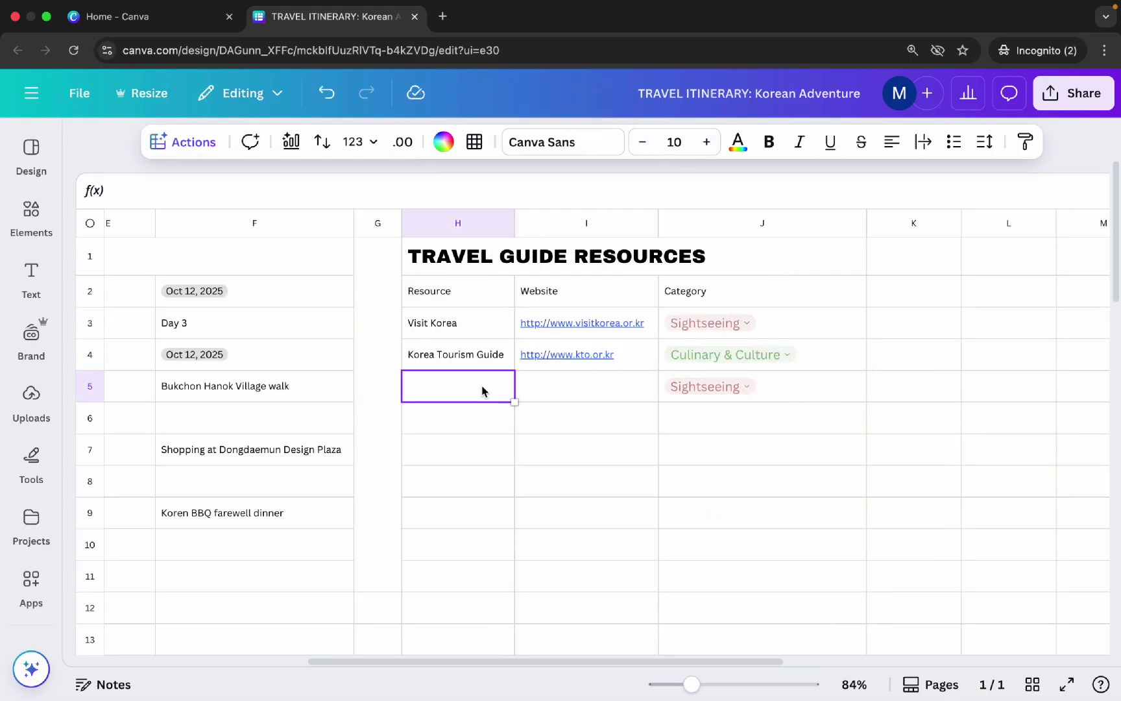
pyautogui.write('Seoul City Pass')
pyautogui.doubleClick(551, 390)
pyautogui.click(183, 142)
pyautogui.write('www.discoverseoulpass.com')
pyautogui.click(689, 428)
# Step: Switch the I5 website's display mode to Link and set its category in J5 to "Attractions & Transit"
pyautogui.click(688, 321)
pyautogui.click(683, 436)
pyautogui.click(681, 581)
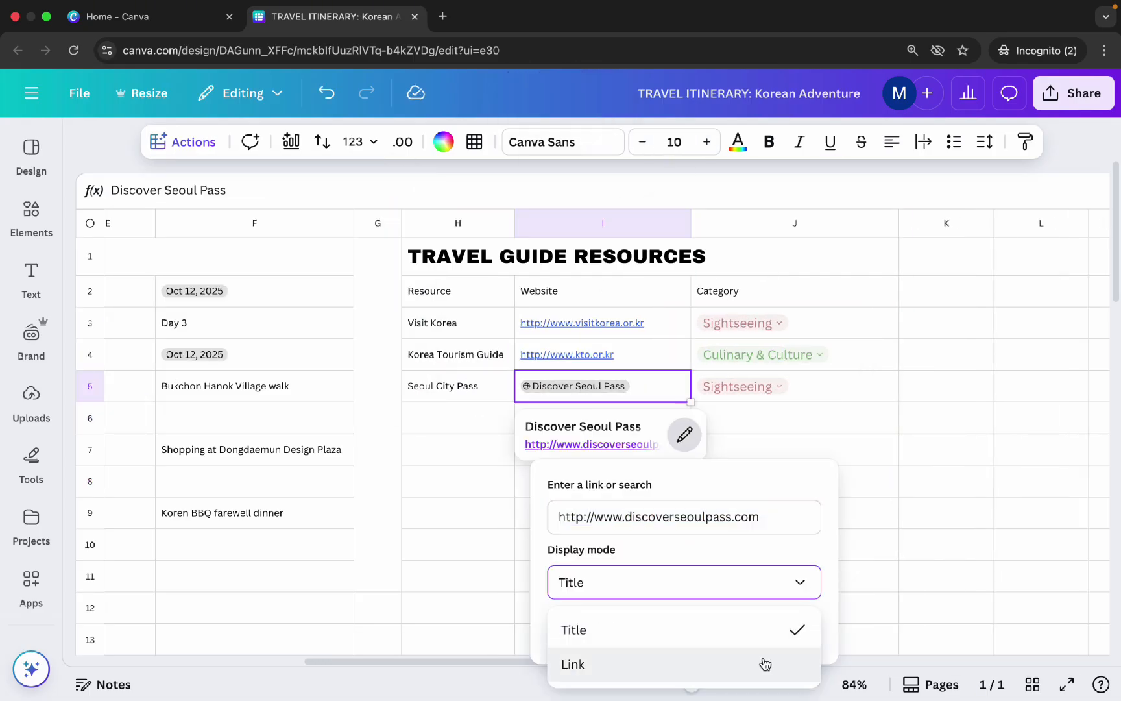
pyautogui.click(763, 663)
pyautogui.tripleClick(706, 251)
pyautogui.click(753, 387)
pyautogui.click(722, 458)
# Step: Try out "Visit Korea" as the display text of the website link in I3 and undo the change
pyautogui.click(641, 332)
pyautogui.click(688, 364)
pyautogui.click(687, 576)
pyautogui.tripleClick(636, 445)
pyautogui.write('Visit Korea')
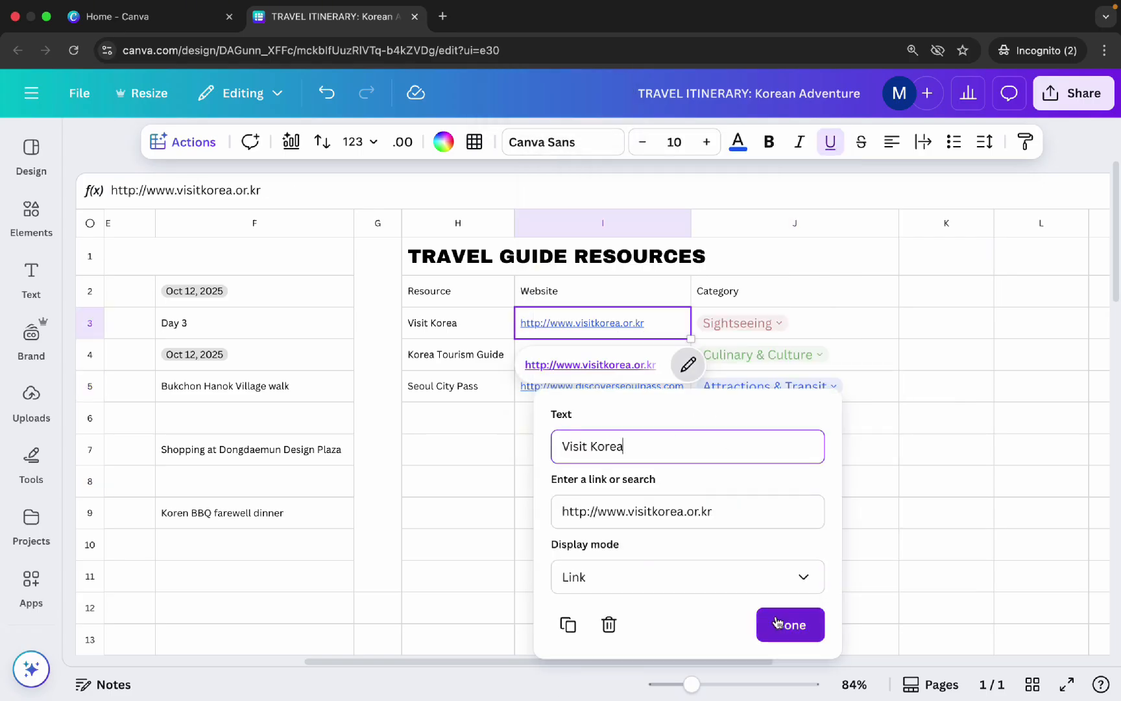
pyautogui.click(781, 623)
pyautogui.hotkey('ctrl', 'z')
pyautogui.click(558, 483)
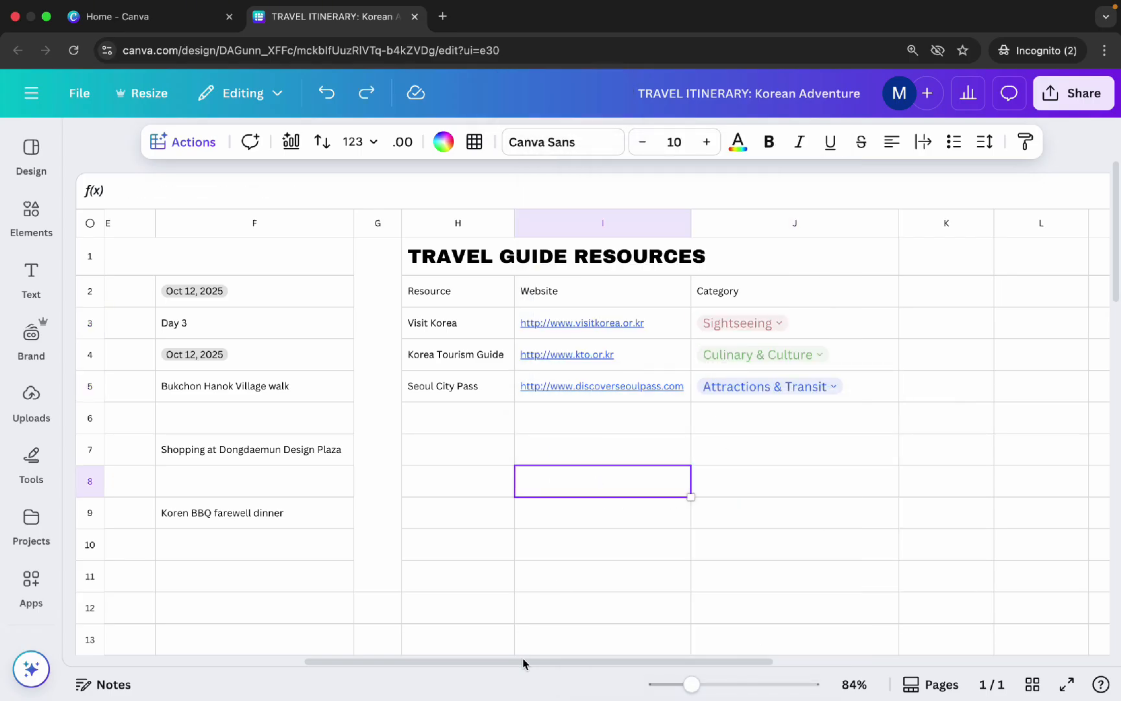
# Step: Fill the "TRAVEL ITINERARY: Korean Adventure" title cell with light pink, searching the colors for "pink"
pyautogui.moveTo(523, 665); pyautogui.dragTo(244, 656)
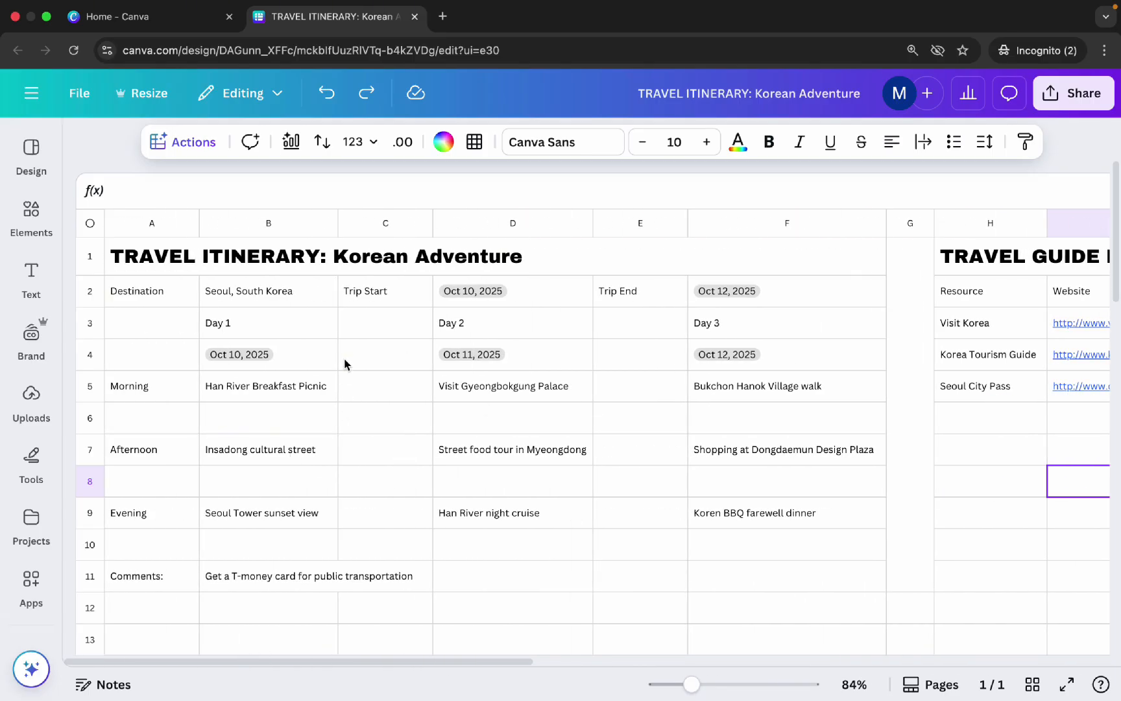
pyautogui.click(552, 262)
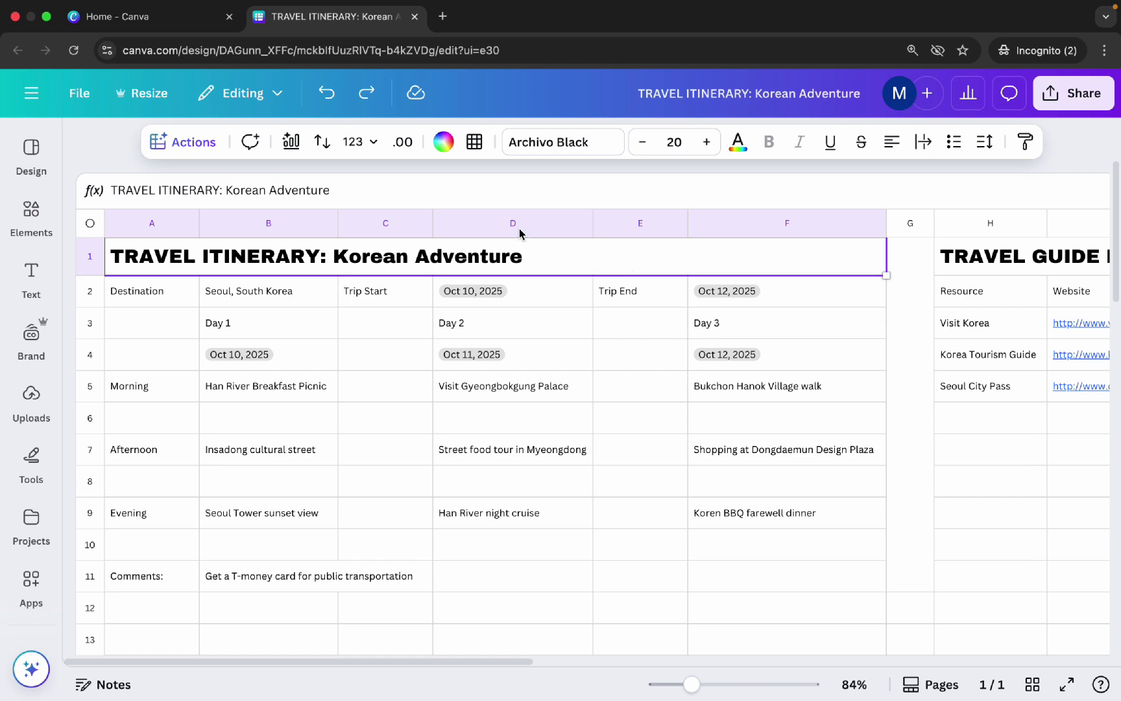
pyautogui.click(446, 148)
pyautogui.click(208, 231)
pyautogui.write('pink')
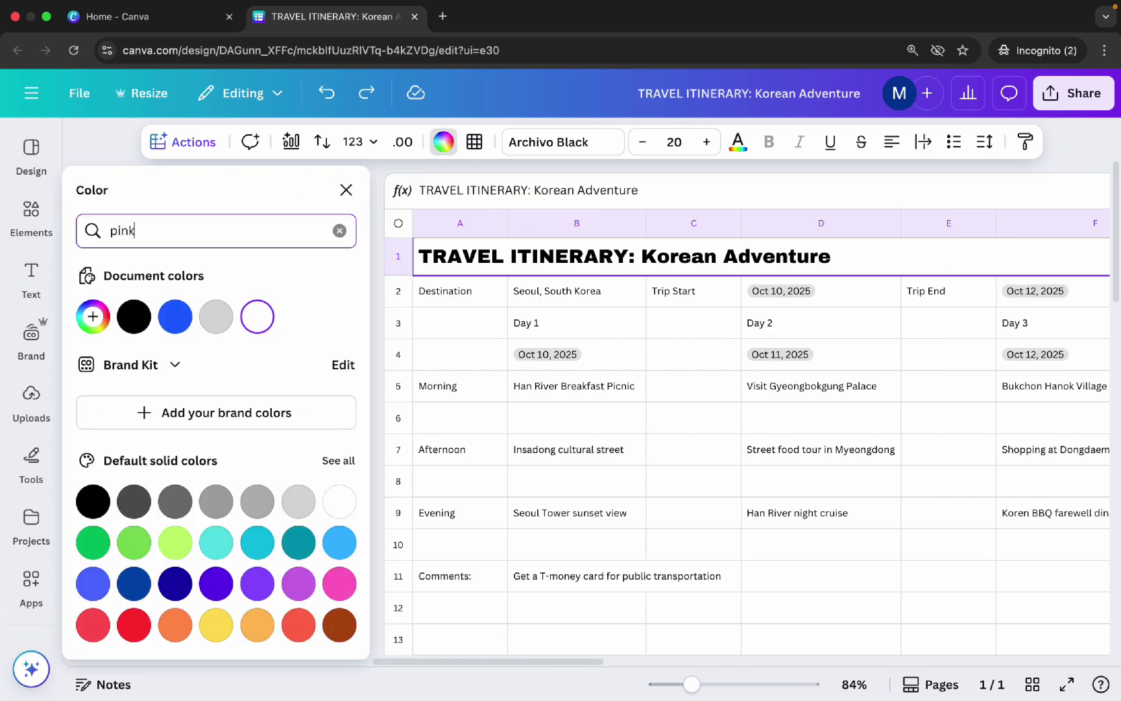
pyautogui.scroll(-4, 287, 375)
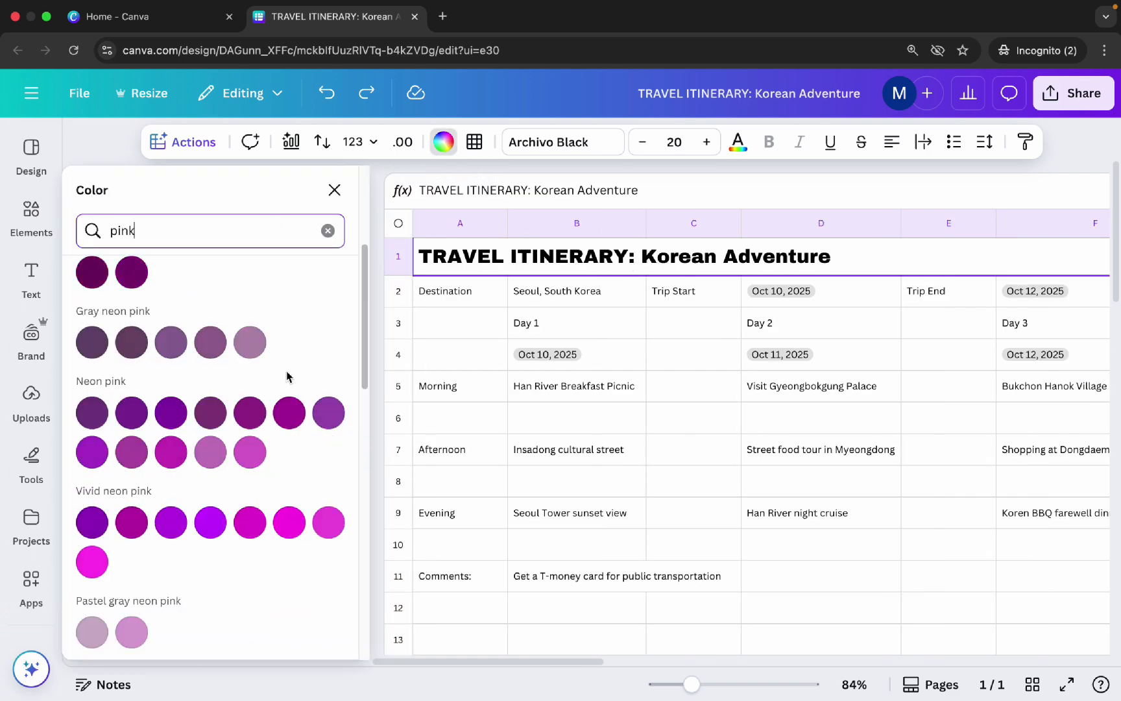
pyautogui.scroll(4, 287, 375)
pyautogui.click(289, 306)
# Step: Make the destination and trip dates row, A2:F2, bold and fill it with medium pink
pyautogui.moveTo(691, 684); pyautogui.dragTo(681, 684)
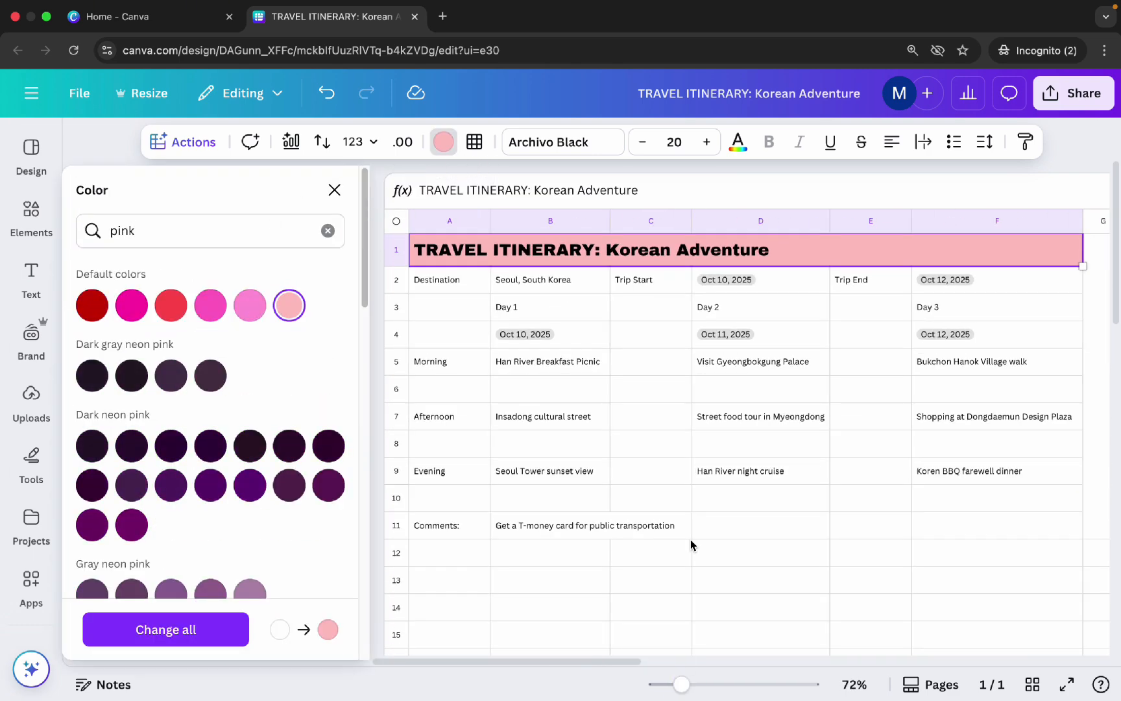
pyautogui.click(396, 279)
pyautogui.click(767, 150)
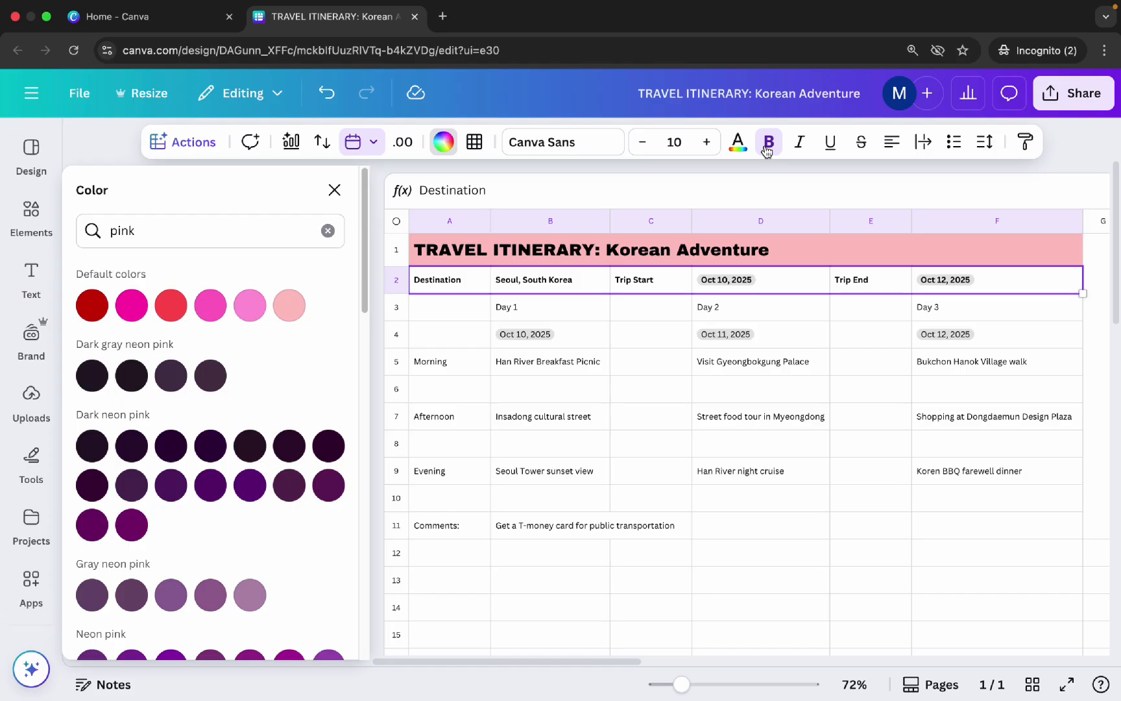
pyautogui.scroll(-3, 288, 389)
pyautogui.scroll(3, 260, 357)
pyautogui.click(249, 305)
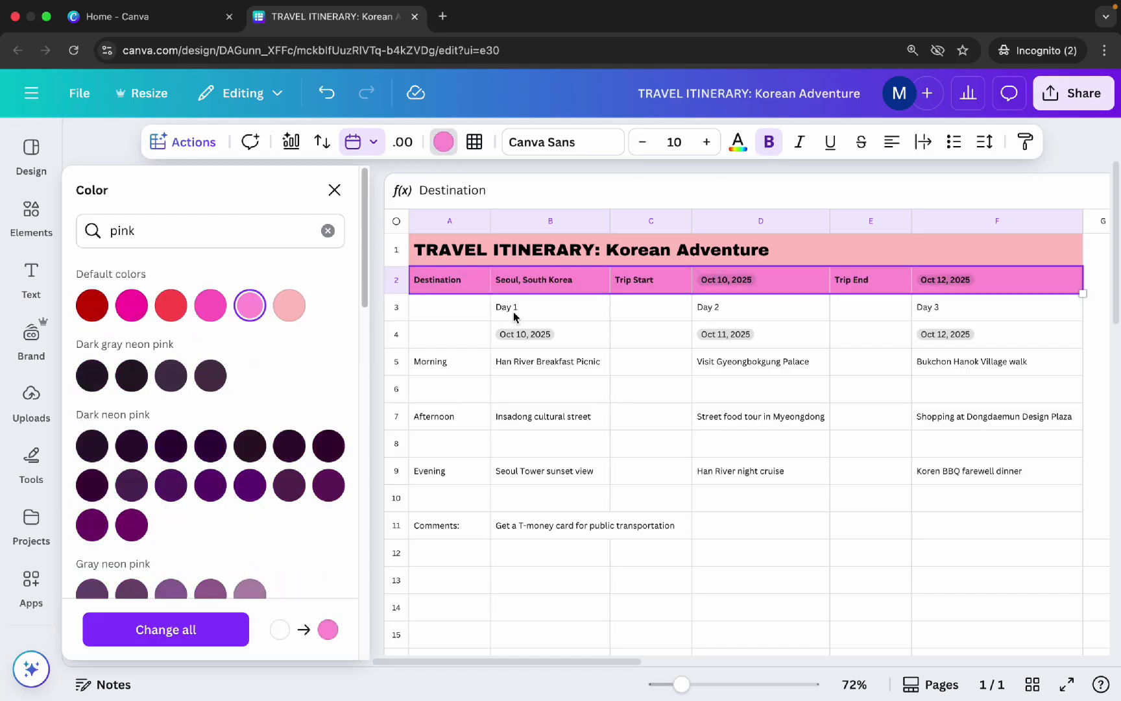
# Step: Make the Day 1 to Day 3 headings in row 3 bold and center them
pyautogui.click(461, 309)
pyautogui.moveTo(586, 312); pyautogui.dragTo(992, 308)
pyautogui.click(769, 143)
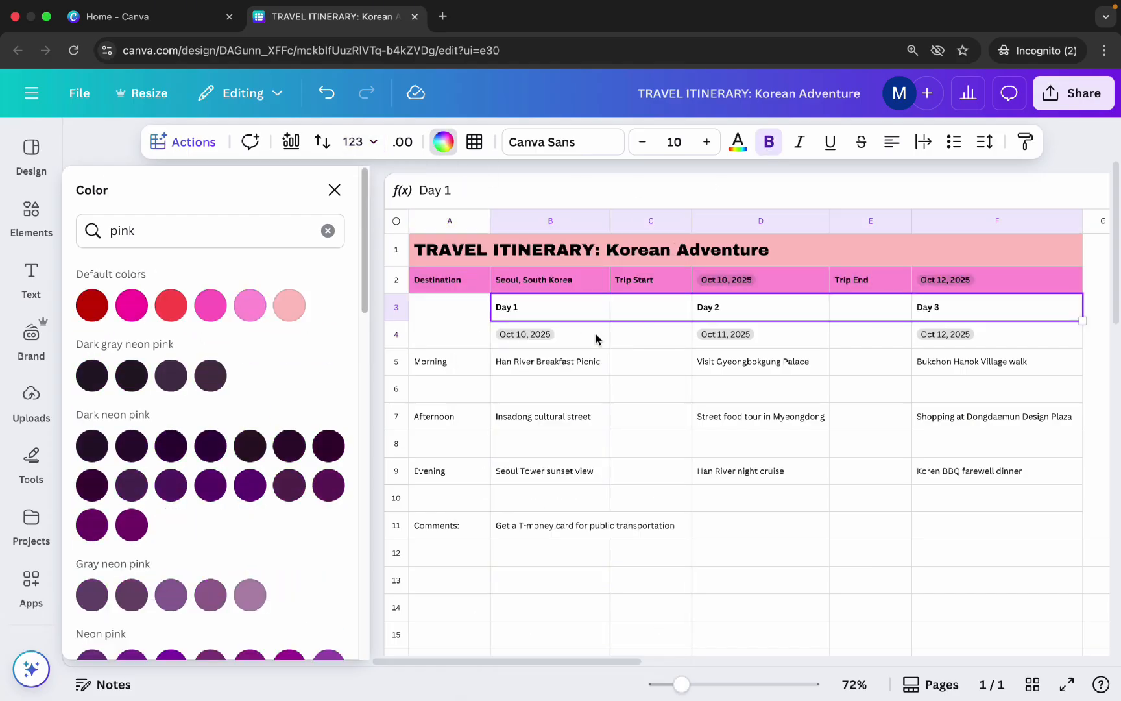
pyautogui.click(892, 142)
# Step: Center the dates in row 4 and fill the day and date rows, A3:F4, with light pink
pyautogui.moveTo(577, 334); pyautogui.dragTo(973, 334)
pyautogui.click(892, 142)
pyautogui.moveTo(453, 321); pyautogui.dragTo(973, 334)
pyautogui.click(289, 305)
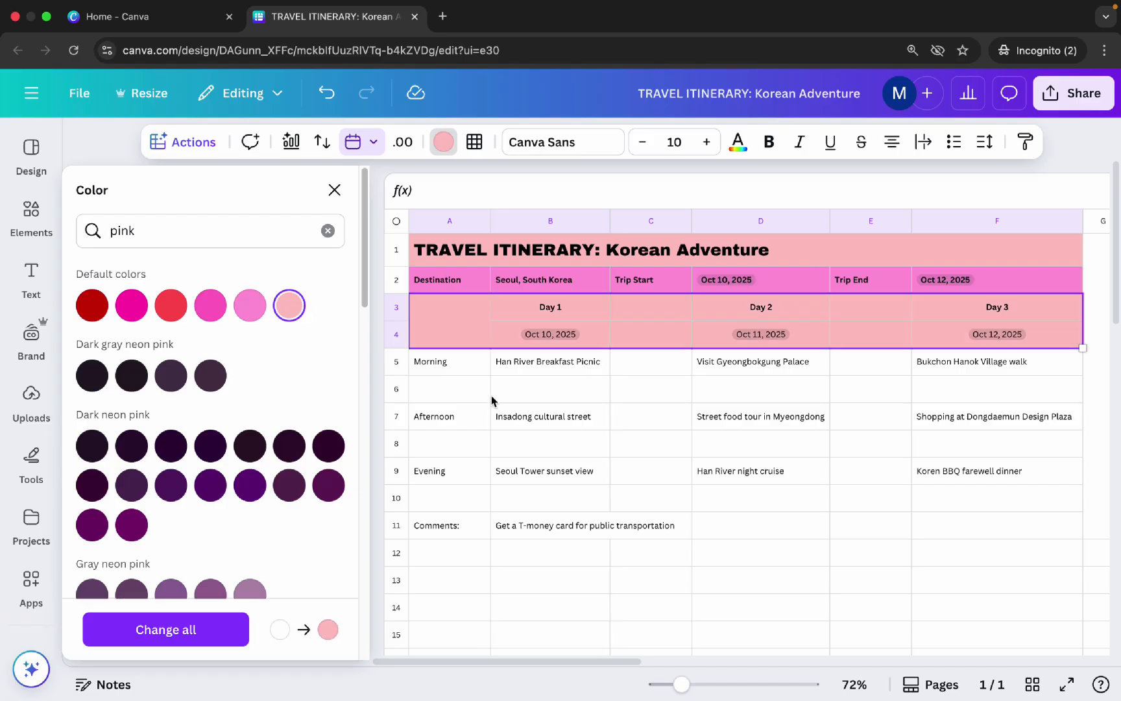
# Step: Fill the Morning, Afternoon, Evening and Comments label cells with bright pink and make them bold
pyautogui.click(450, 364)
pyautogui.keyDown('super'); pyautogui.click(450, 417); pyautogui.keyUp('super')
pyautogui.keyDown('super'); pyautogui.click(450, 472); pyautogui.keyUp('super')
pyautogui.keyDown('super'); pyautogui.click(450, 526); pyautogui.keyUp('super')
pyautogui.click(210, 305)
pyautogui.click(754, 147)
# Step: Center the contents of B5:F11 and fill the activity cells in rows 5, 7 and 9 with medium pink
pyautogui.moveTo(547, 371); pyautogui.dragTo(980, 527)
pyautogui.click(892, 142)
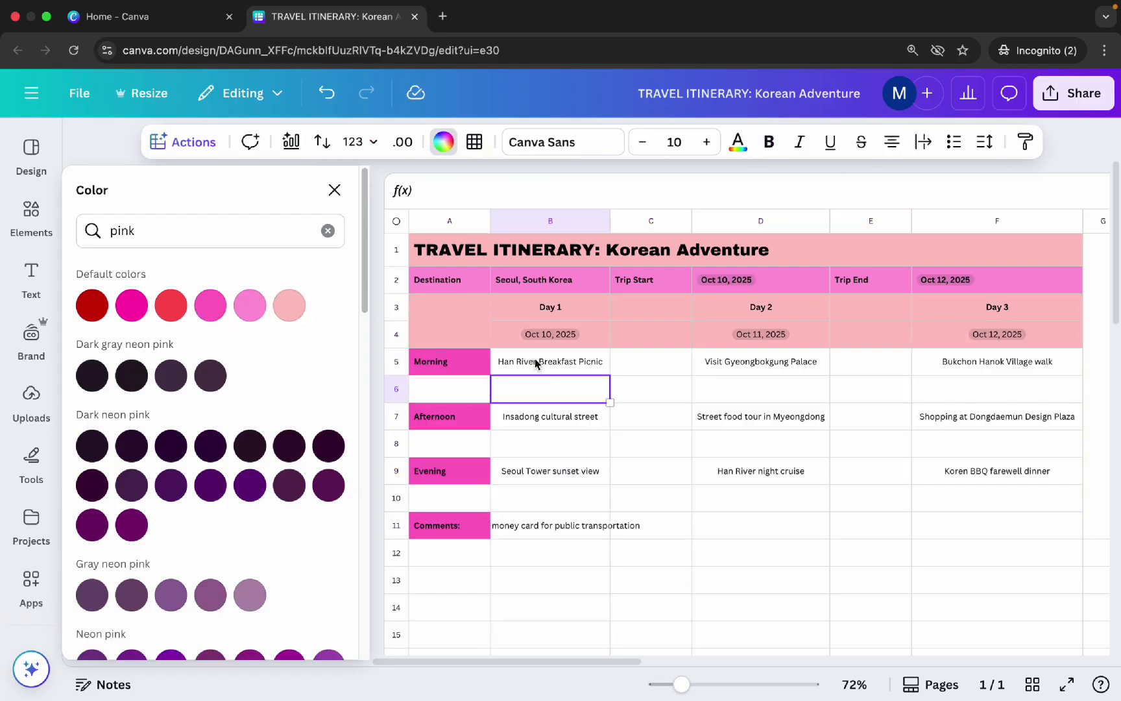
pyautogui.moveTo(536, 364); pyautogui.dragTo(973, 364)
pyautogui.click(253, 308)
pyautogui.moveTo(551, 418); pyautogui.dragTo(973, 421)
pyautogui.click(253, 308)
pyautogui.moveTo(552, 472); pyautogui.dragTo(973, 474)
pyautogui.click(259, 312)
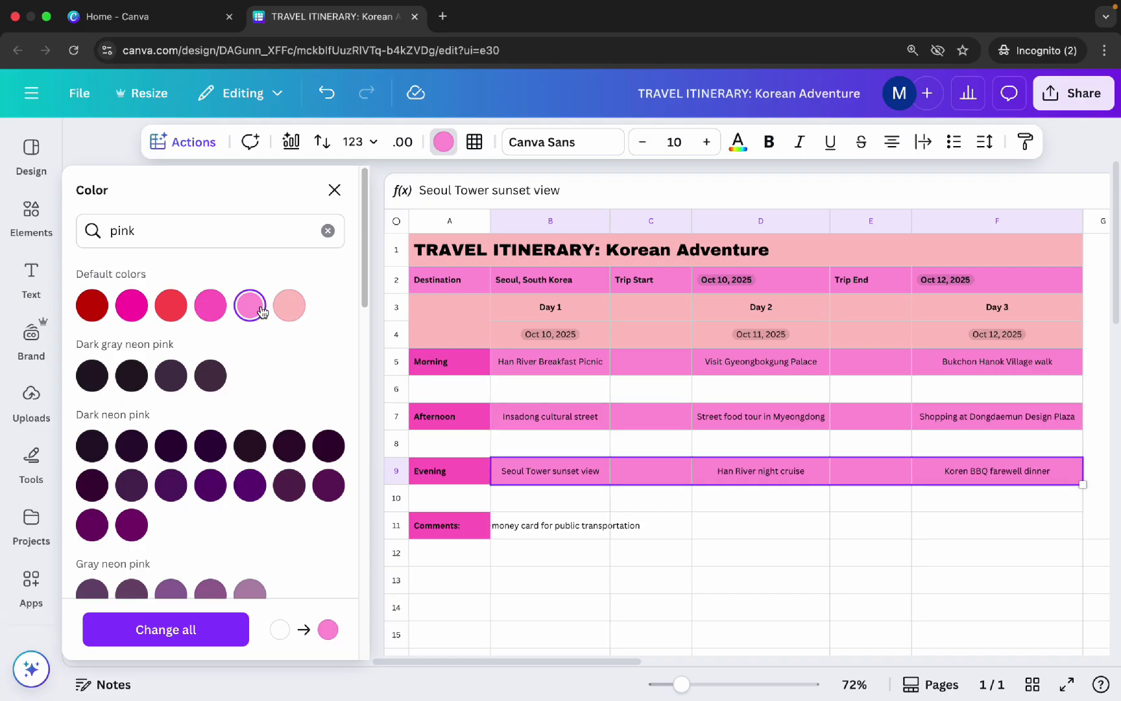
# Step: Close the color options and right-align the "Trip Start" and "Trip End" labels in row 2
pyautogui.click(335, 190)
pyautogui.click(342, 280)
pyautogui.doubleClick(892, 142)
pyautogui.click(563, 280)
pyautogui.doubleClick(892, 142)
# Step: Widen column B so the full comment in B11 fits inside its cell
pyautogui.click(202, 531)
pyautogui.moveTo(301, 221); pyautogui.dragTo(388, 227)
pyautogui.click(534, 552)
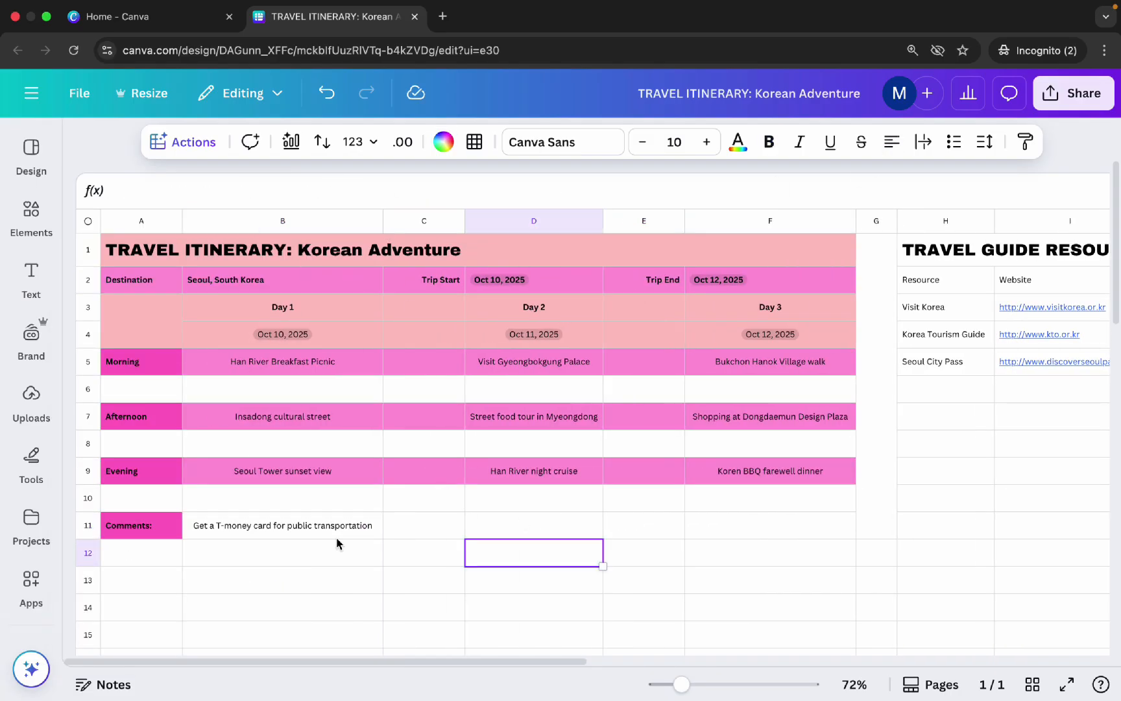
# Step: Make the title row 1 taller and enlarge the empty rows 6, 8 and 10 below the activities
pyautogui.moveTo(85, 265); pyautogui.dragTo(85, 288)
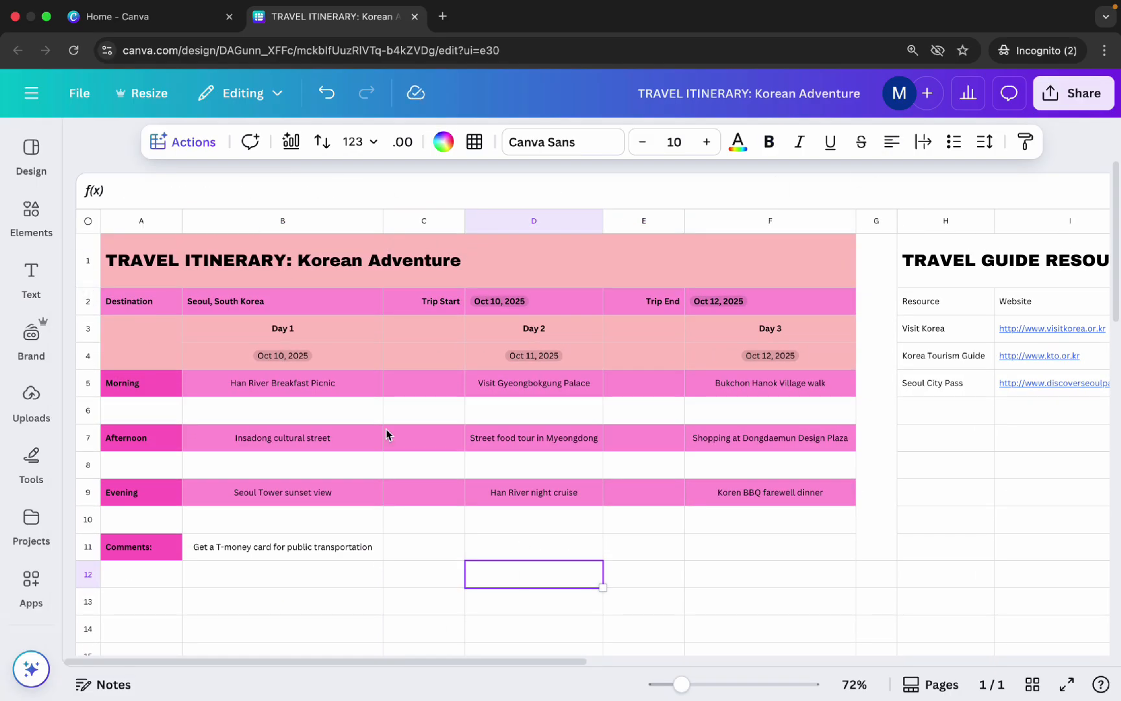
pyautogui.click(420, 546)
pyautogui.moveTo(86, 423); pyautogui.dragTo(86, 462)
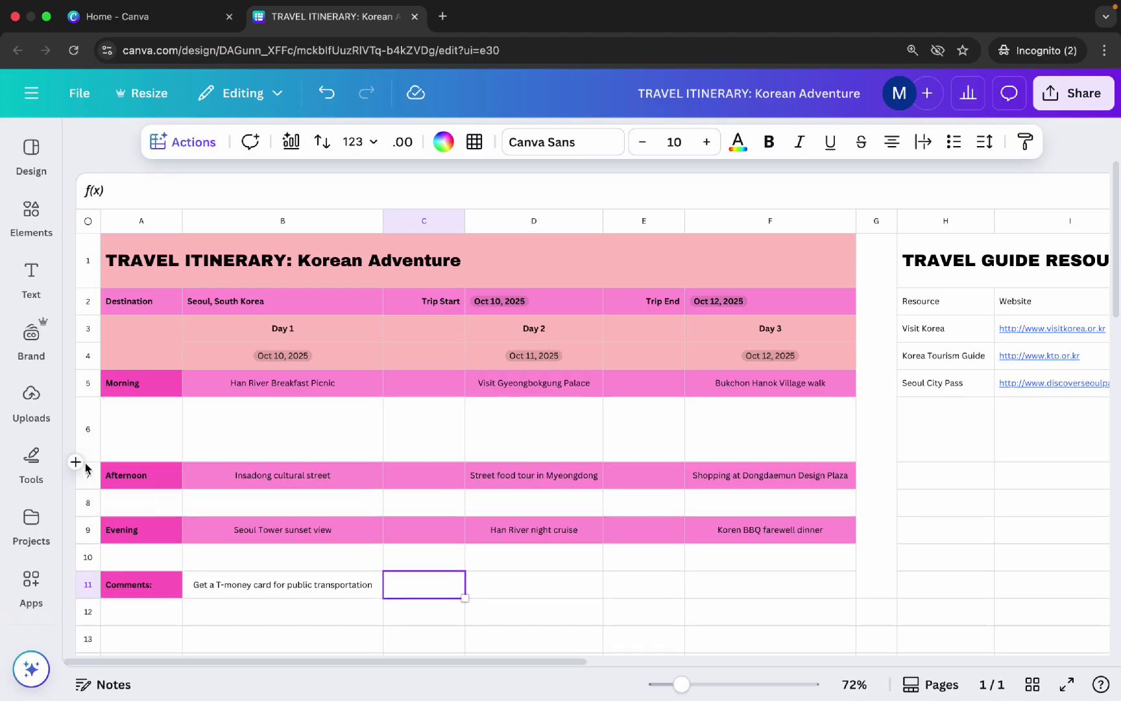
pyautogui.moveTo(85, 516); pyautogui.dragTo(95, 608)
# Step: Generate Magic Media images from the prompt "Han River Breakfast Picnic", matching the activity text in B5
pyautogui.scroll(-1, 88, 571)
pyautogui.click(231, 388)
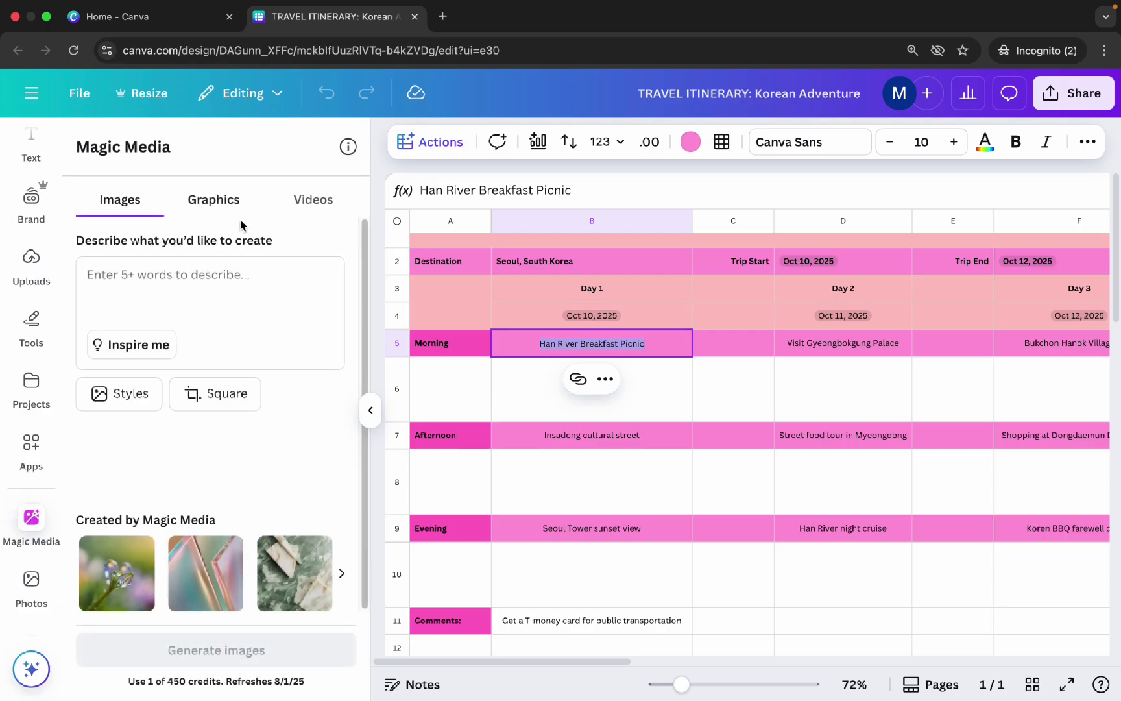
pyautogui.click(230, 287)
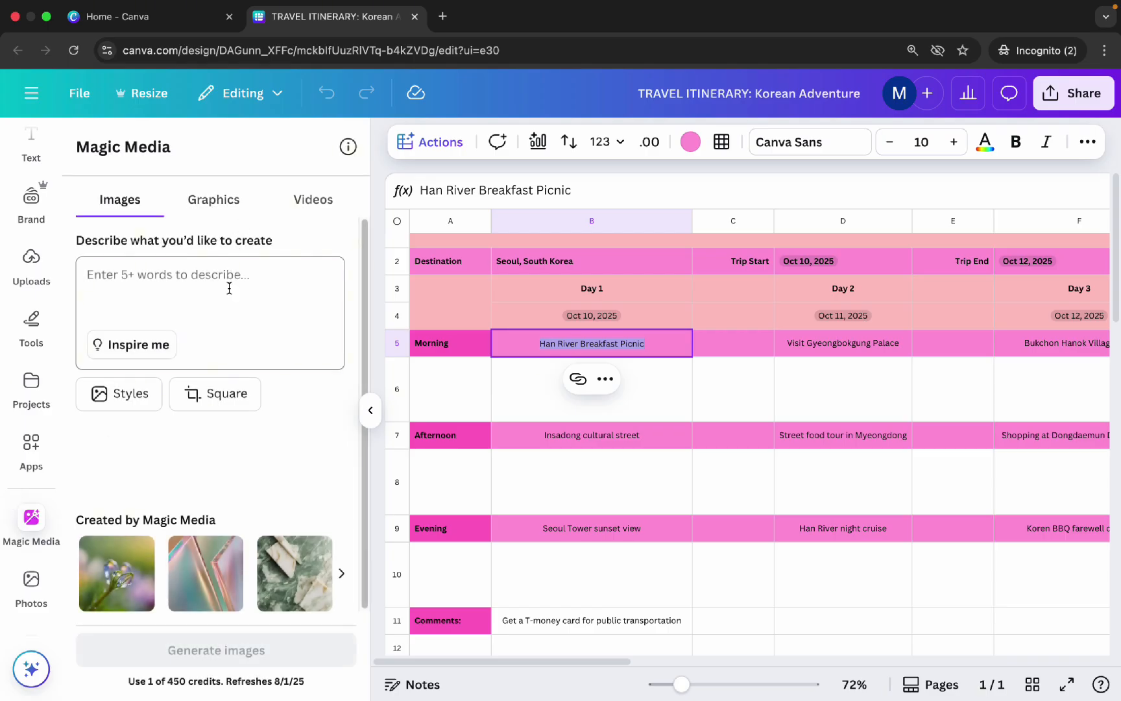
pyautogui.write('Han River Breakfast Picnic')
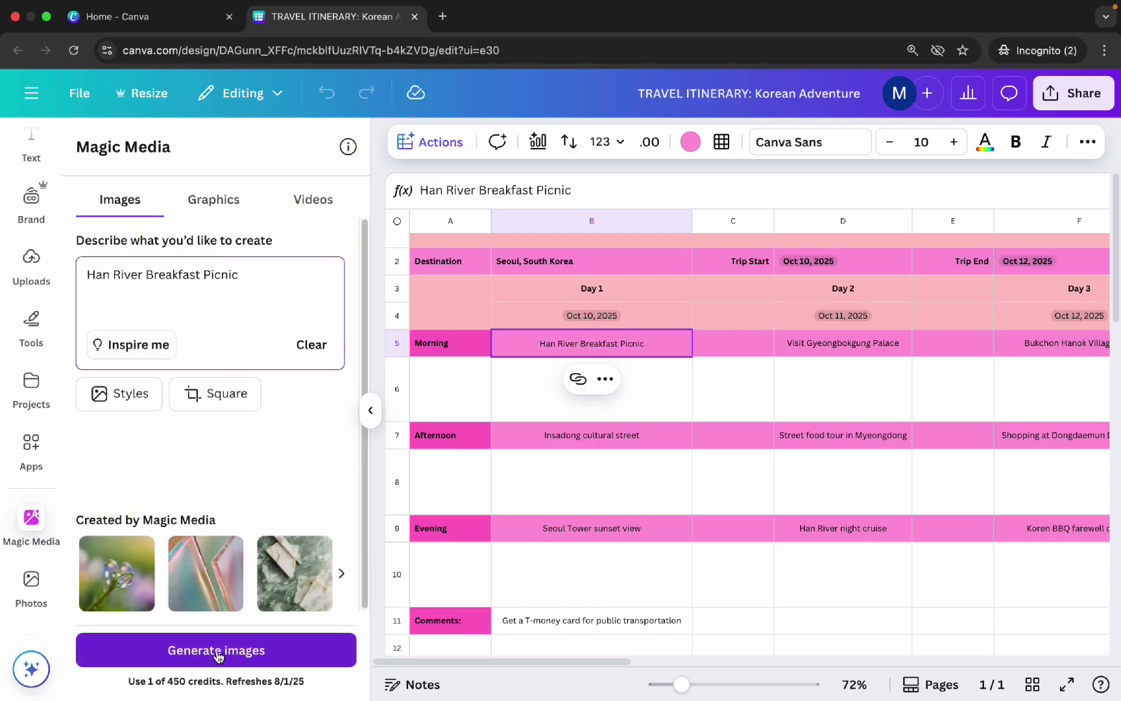
pyautogui.click(217, 655)
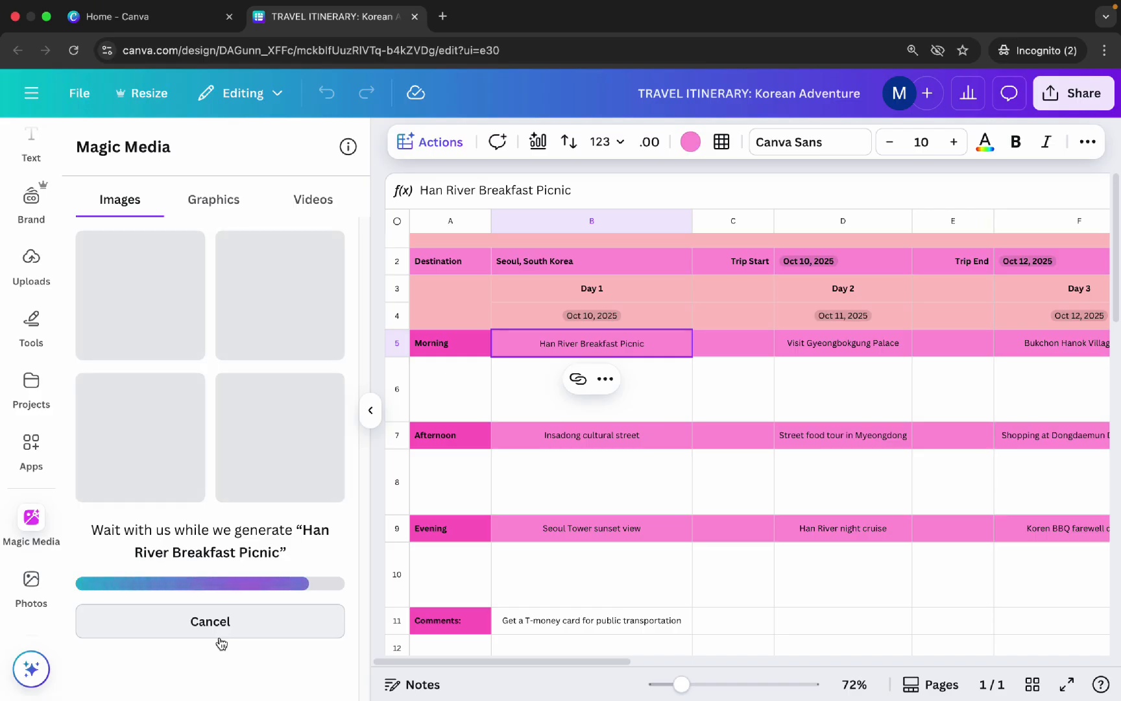
# Step: Insert the generated picture of a group of friends picnicking by the river into the empty cell B6
pyautogui.click(586, 390)
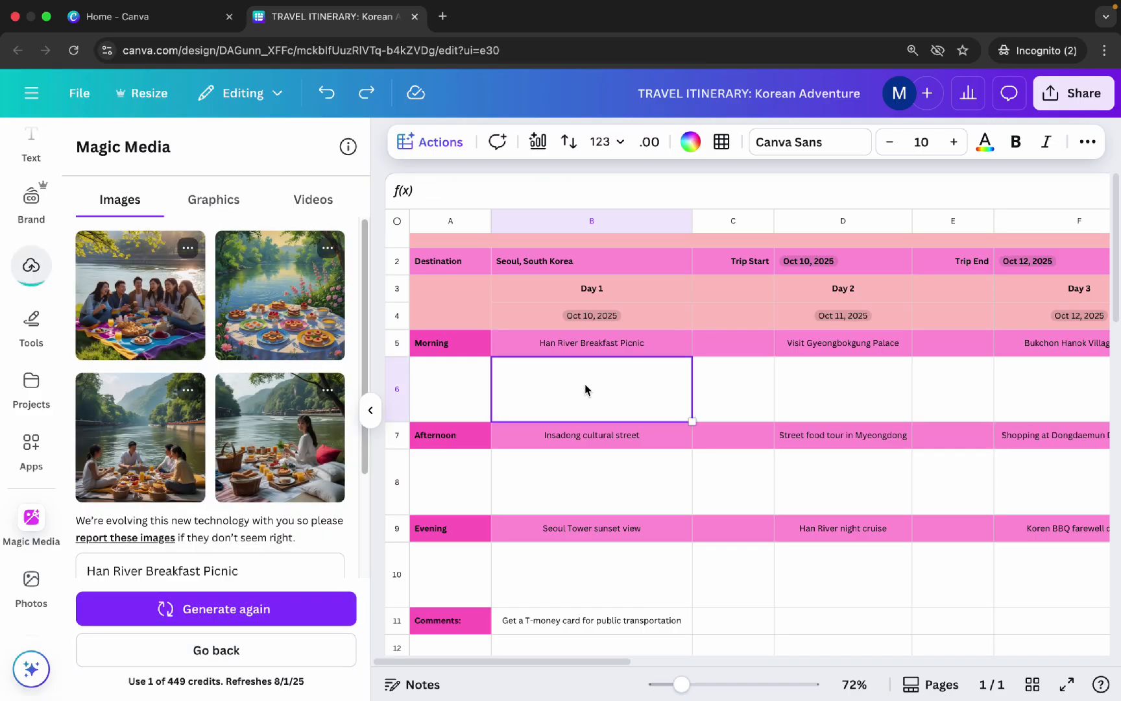
pyautogui.click(184, 321)
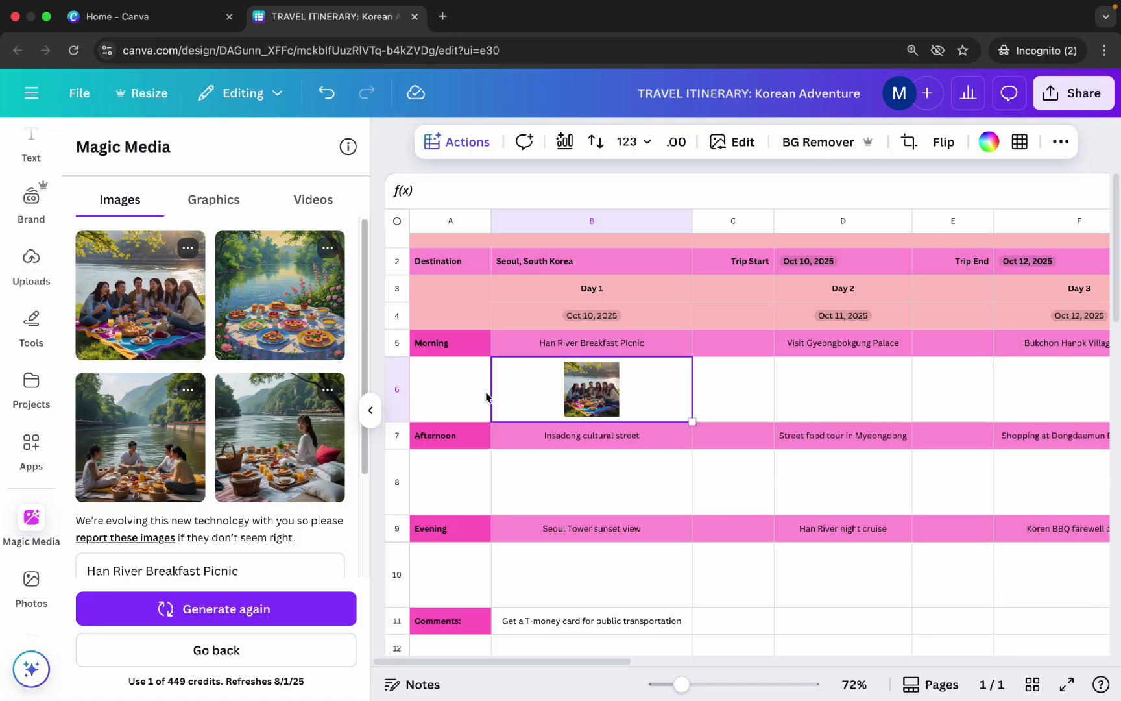
pyautogui.click(587, 399)
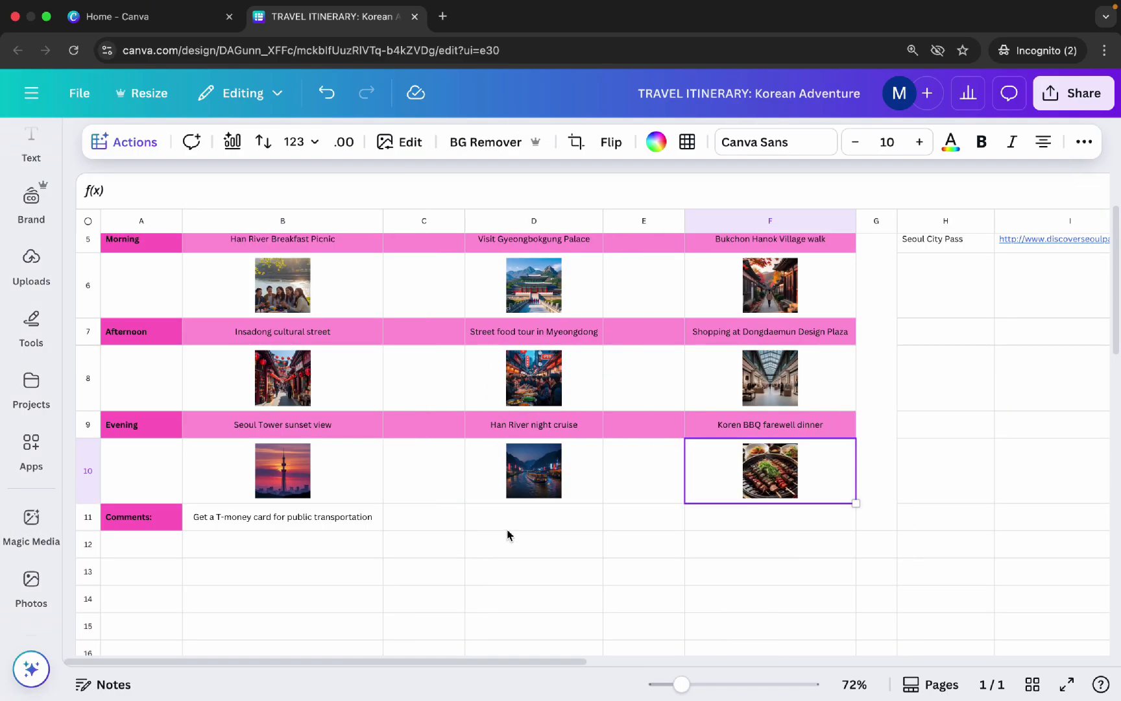
# Step: Fill the "TRAVEL GUIDE RESOURCES" title cell in row 1 with the light pink of the itinerary title
pyautogui.click(508, 528)
pyautogui.scroll(3, 605, 556)
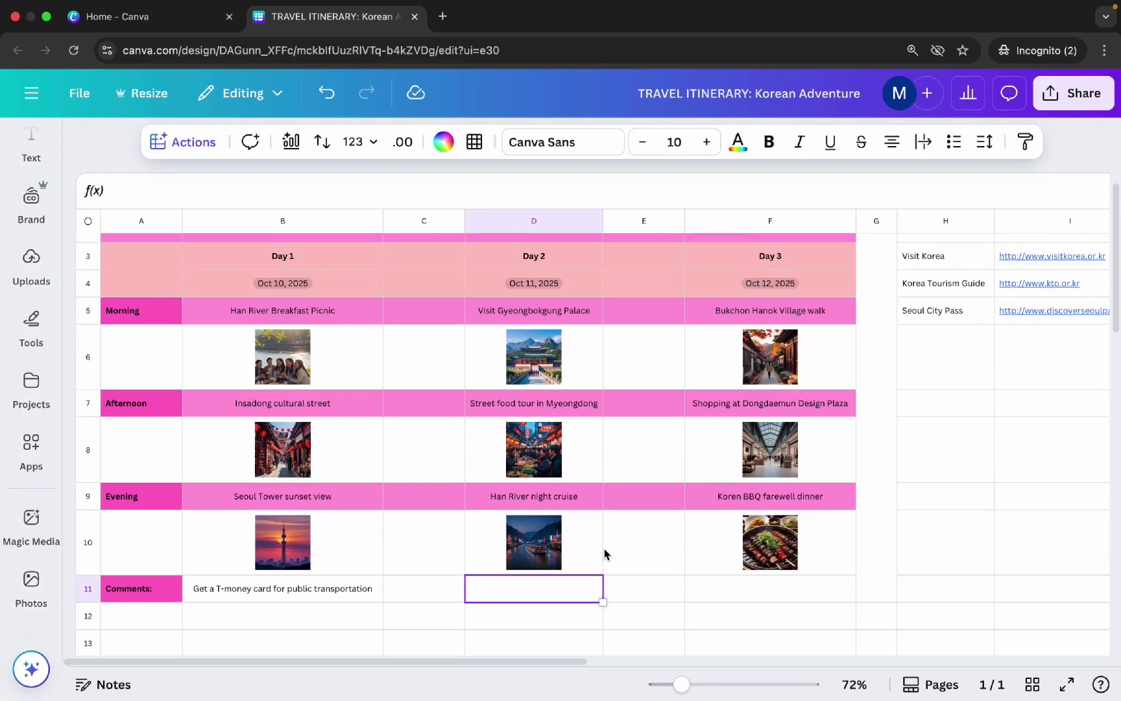
pyautogui.moveTo(569, 663); pyautogui.dragTo(810, 663)
pyautogui.scroll(2, 763, 551)
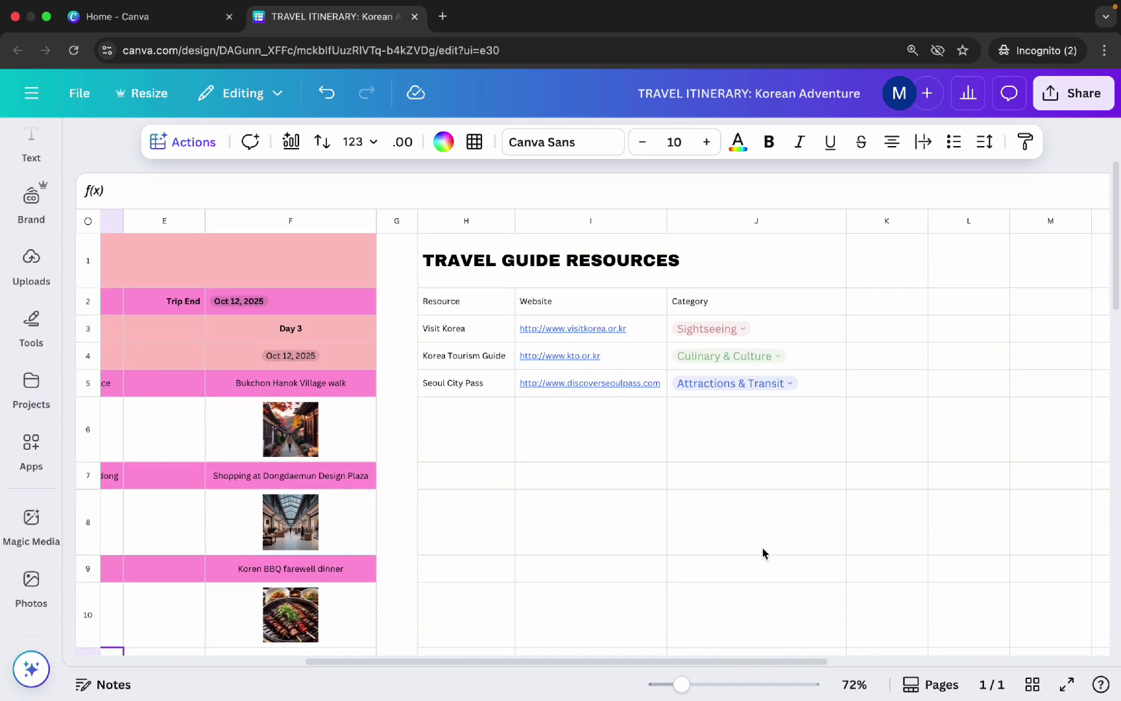
pyautogui.click(554, 277)
pyautogui.click(443, 142)
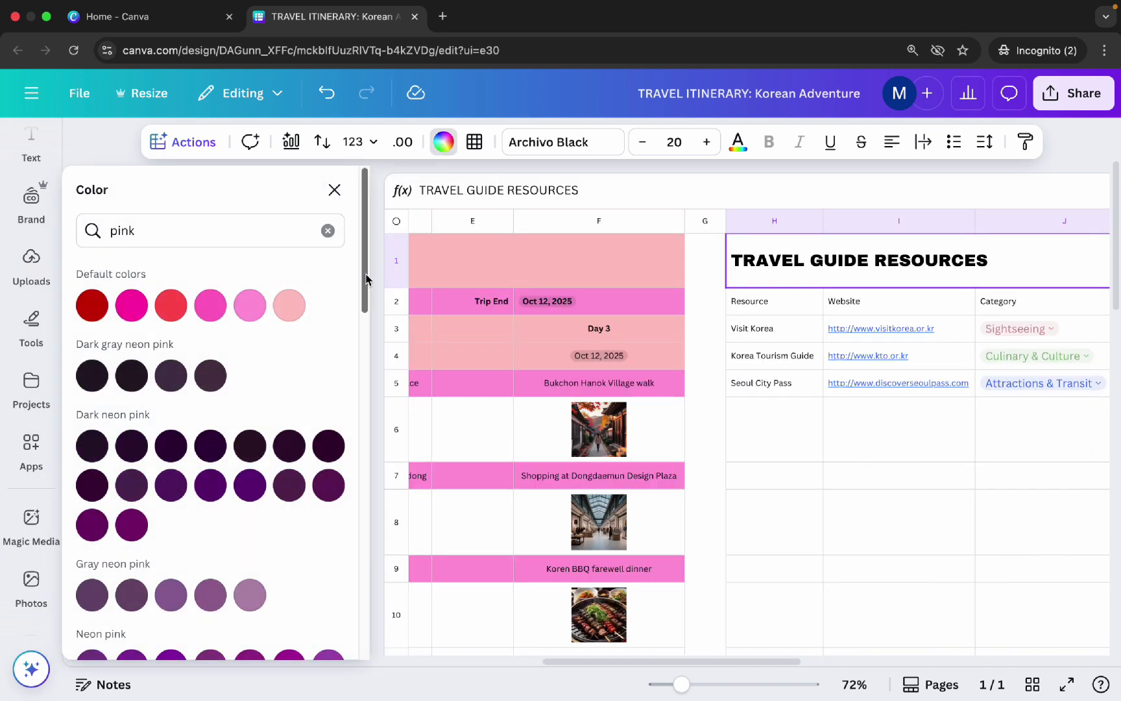
pyautogui.click(296, 309)
# Step: Bold the Resource, Website and Category headers in H2:J2 and fill them with medium pink
pyautogui.moveTo(784, 305); pyautogui.dragTo(971, 301)
pyautogui.click(769, 141)
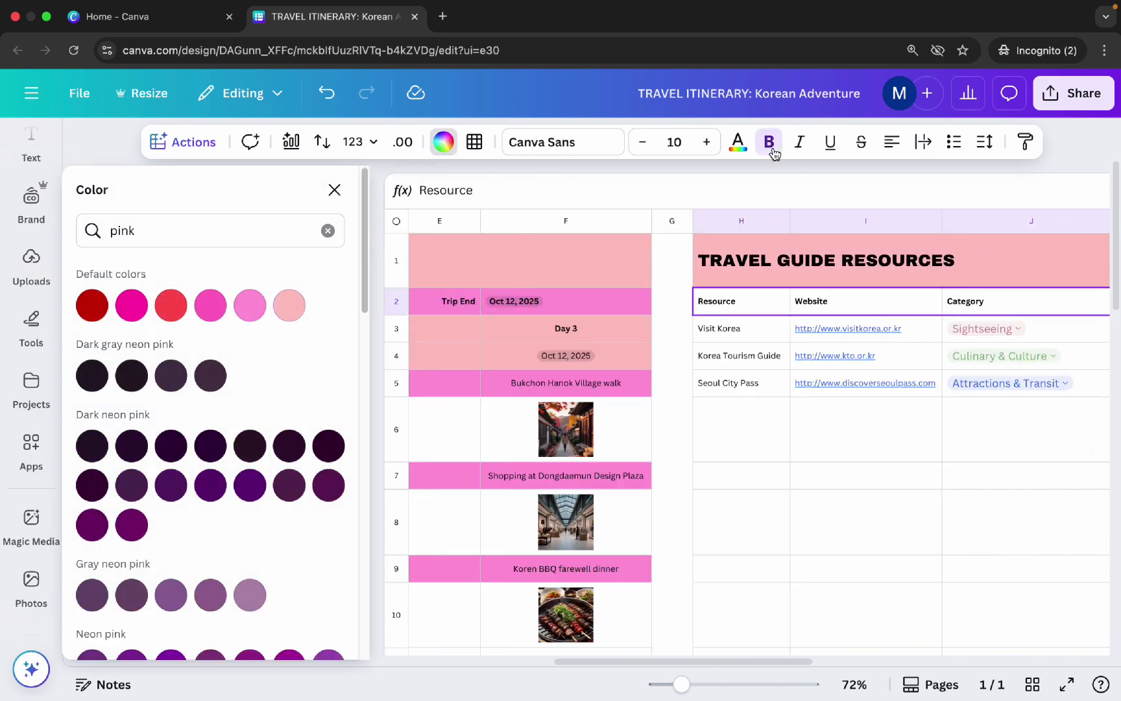
pyautogui.click(214, 310)
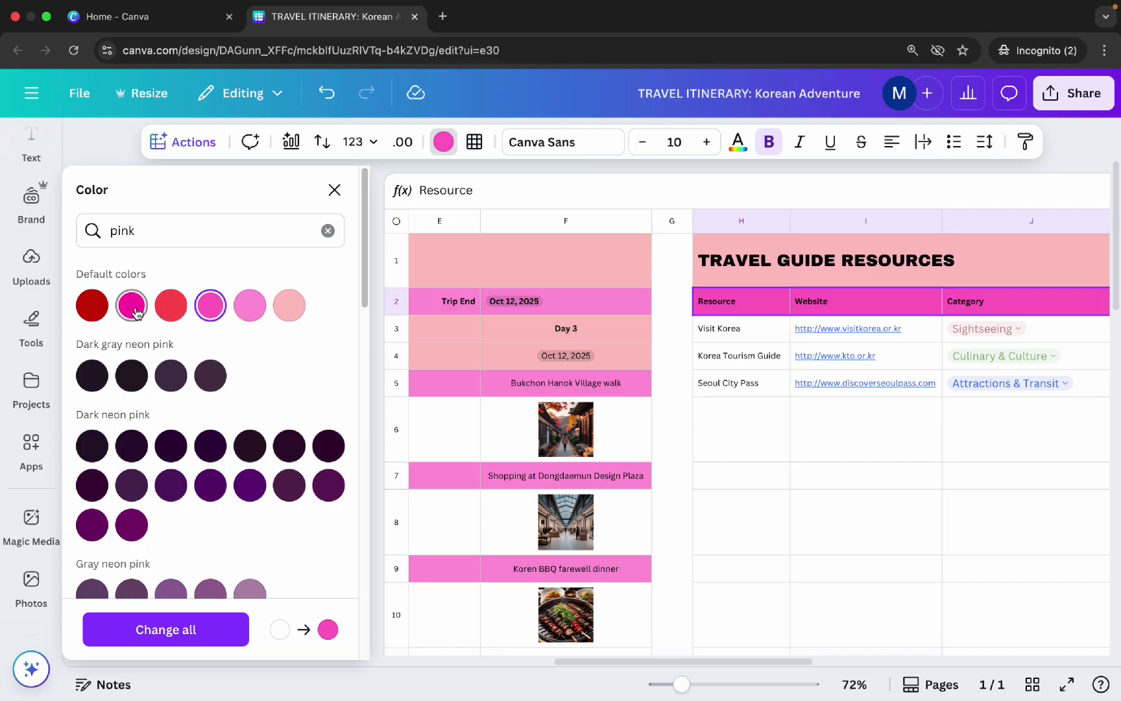
pyautogui.click(250, 311)
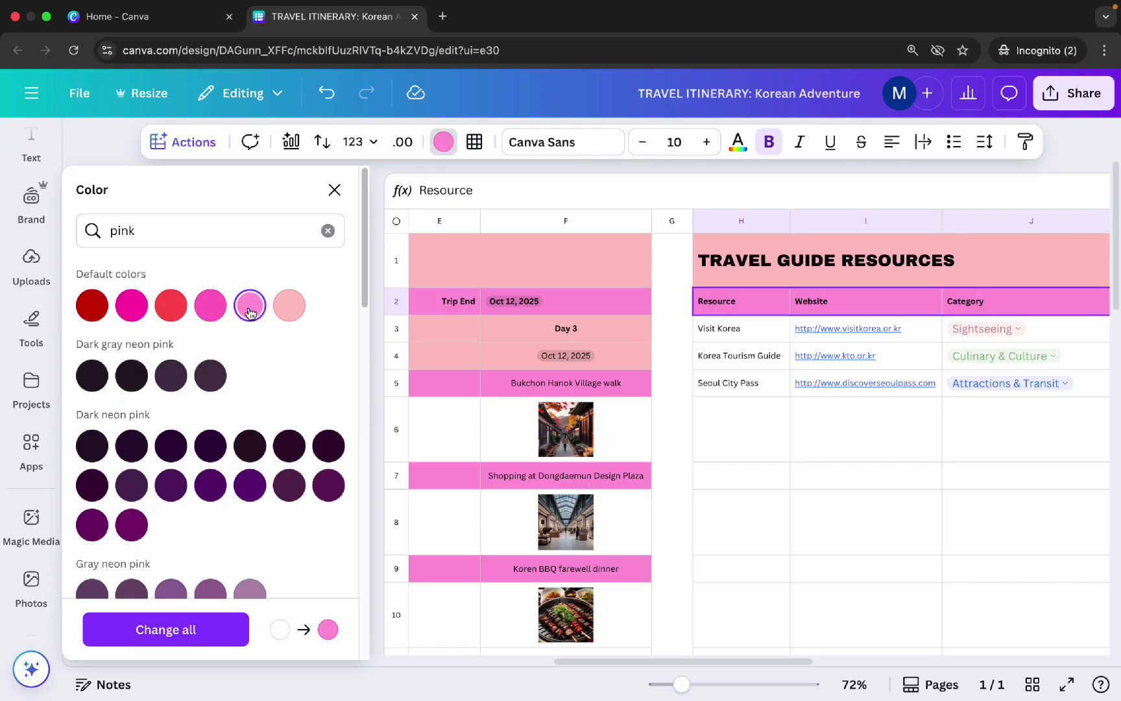
pyautogui.click(216, 310)
pyautogui.click(243, 310)
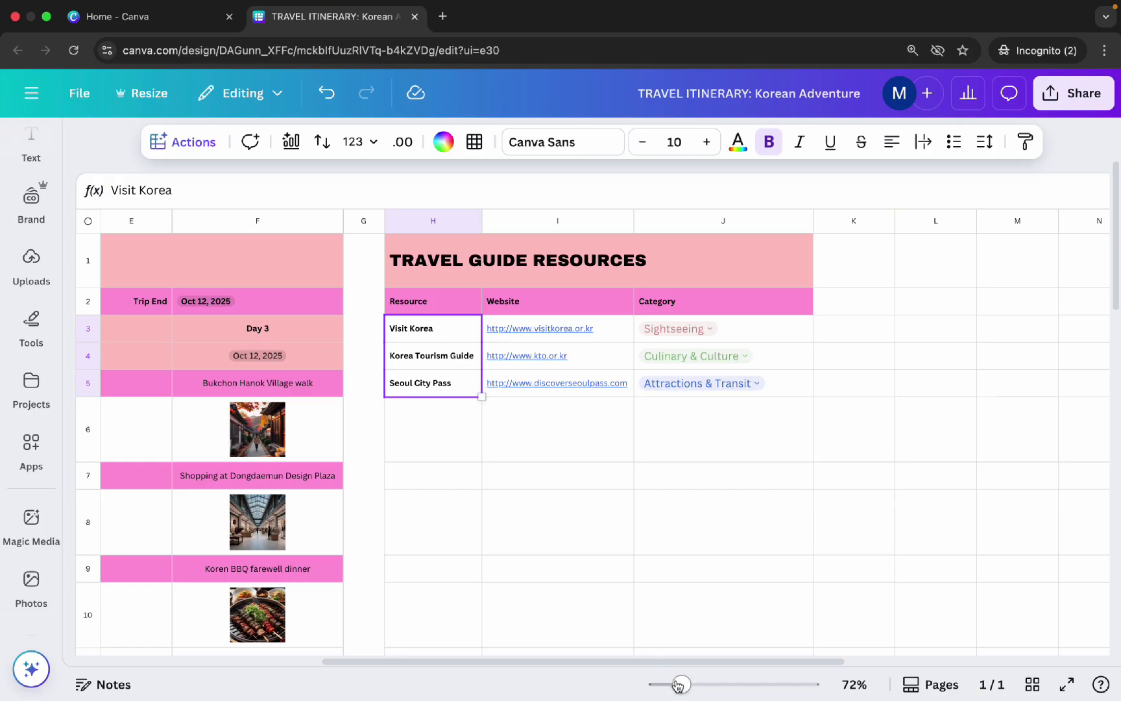
pyautogui.moveTo(678, 688); pyautogui.dragTo(332, 660)
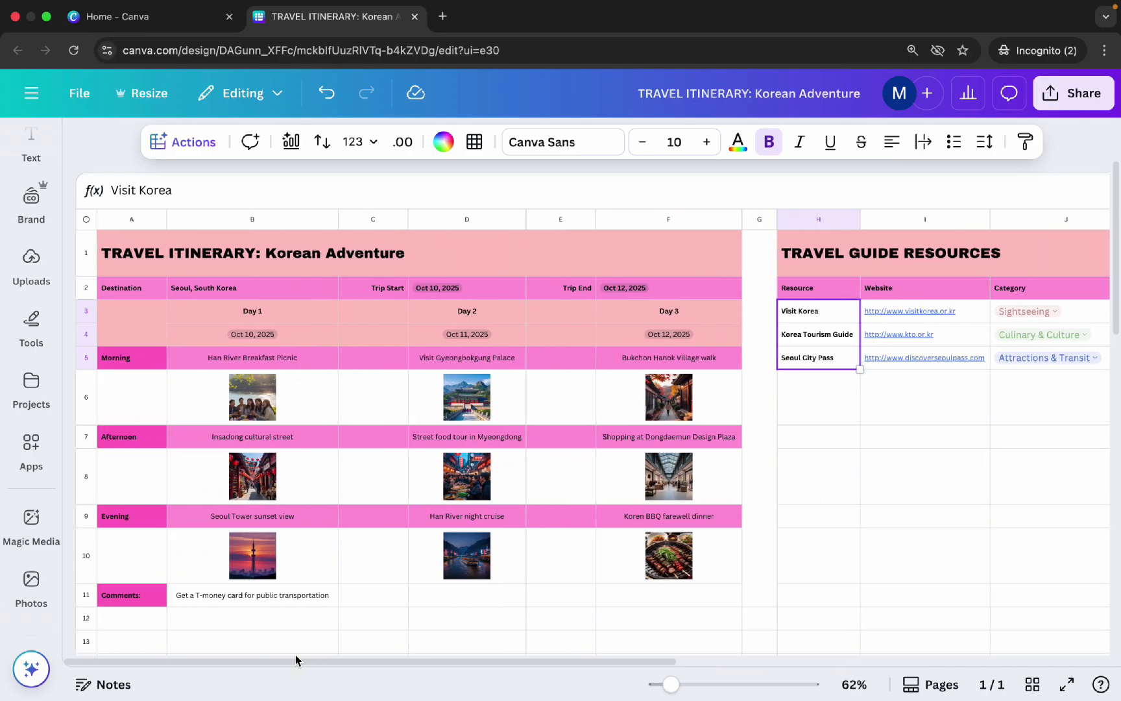